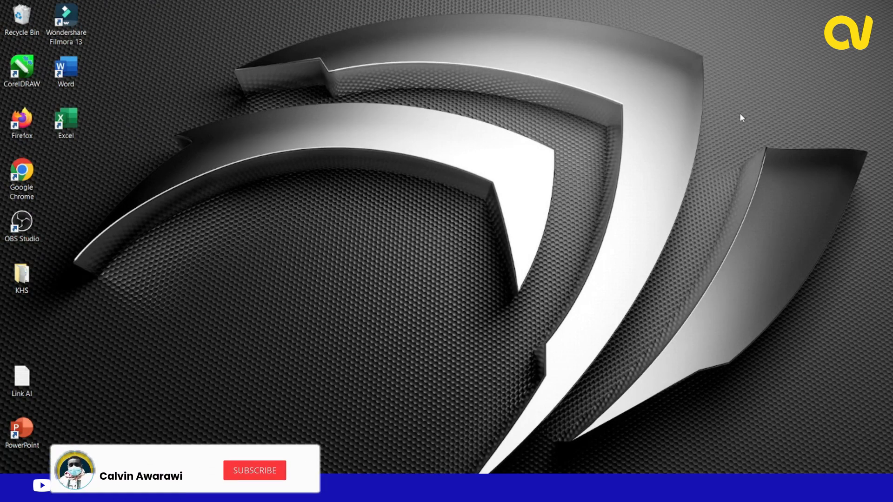
right_click(712, 139)
click(724, 170)
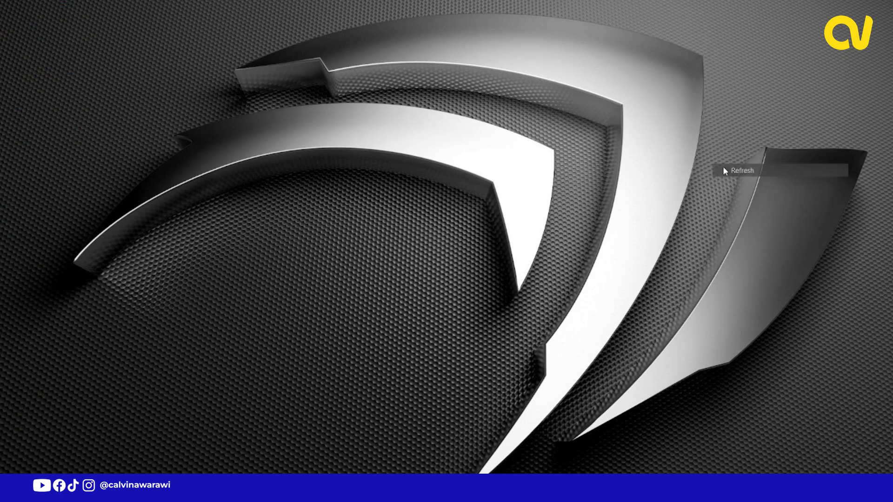
right_click(724, 171)
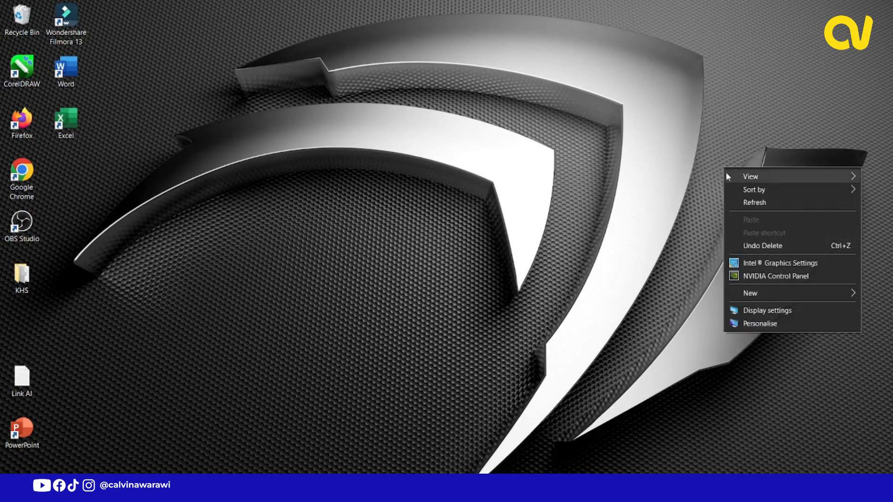
click(739, 200)
right_click(739, 200)
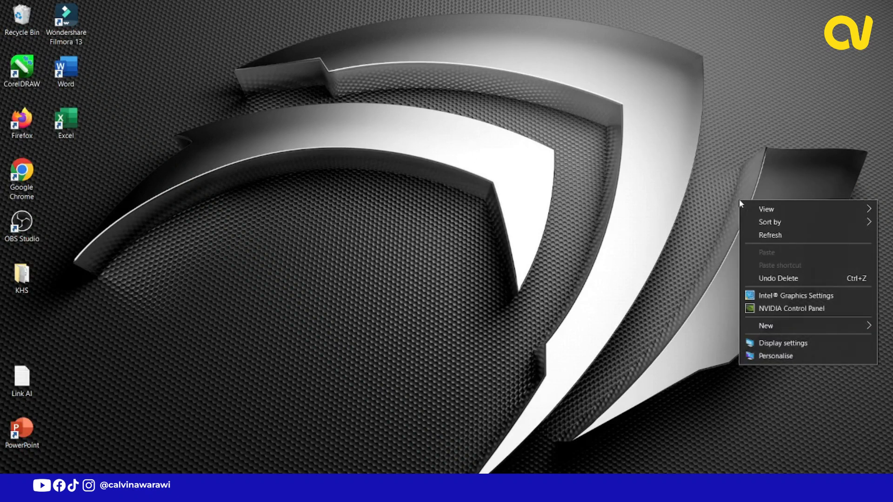
click(765, 235)
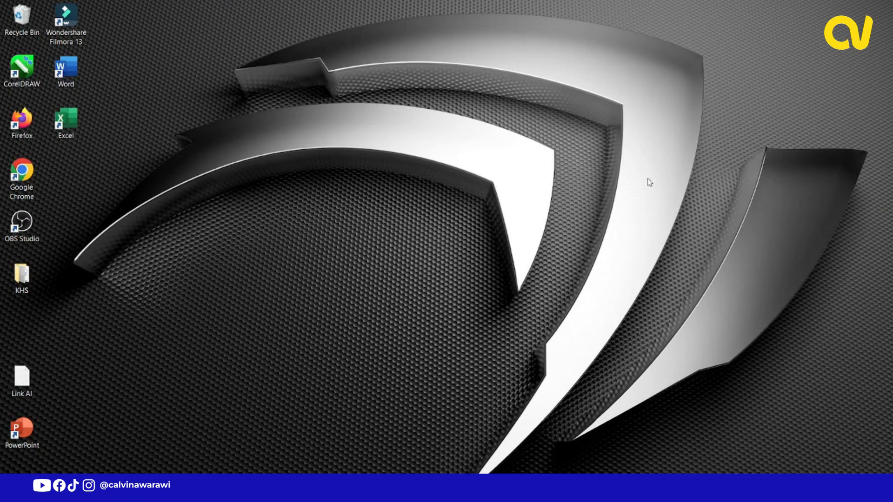
right_click(582, 148)
click(630, 183)
Launch Adobe Photoshop 2021.
click(11, 492)
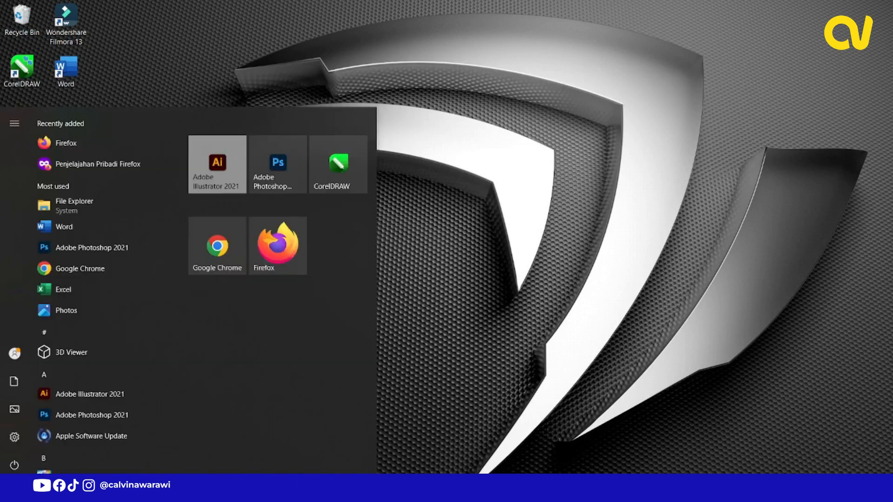
click(245, 191)
right_click(317, 166)
click(336, 201)
right_click(23, 17)
click(46, 40)
click(509, 254)
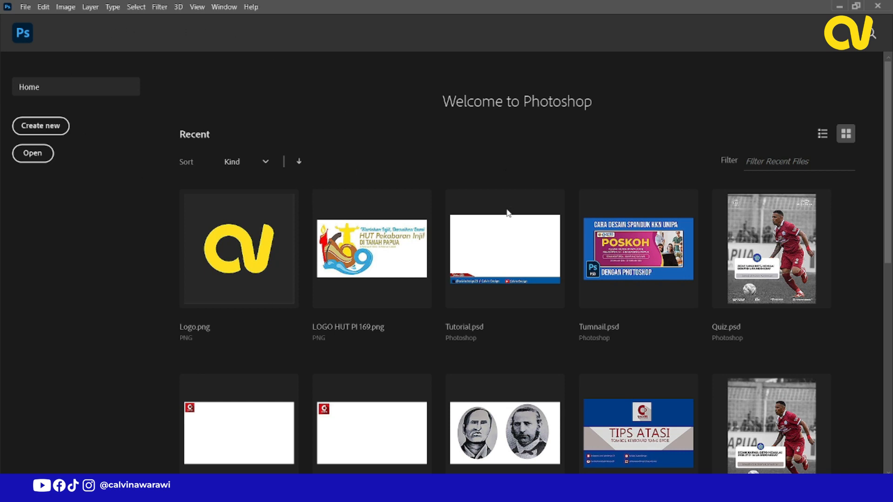
Start a new document and set its size to 200 by 100 centimeters.
click(60, 132)
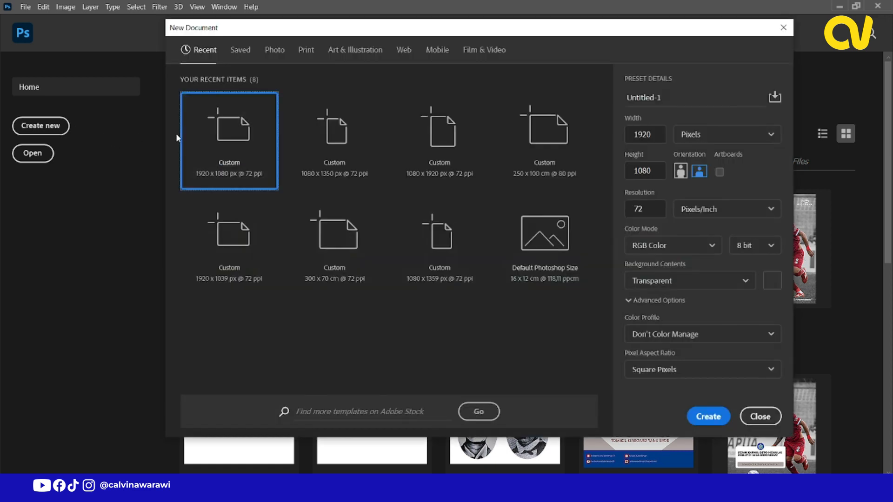
click(722, 138)
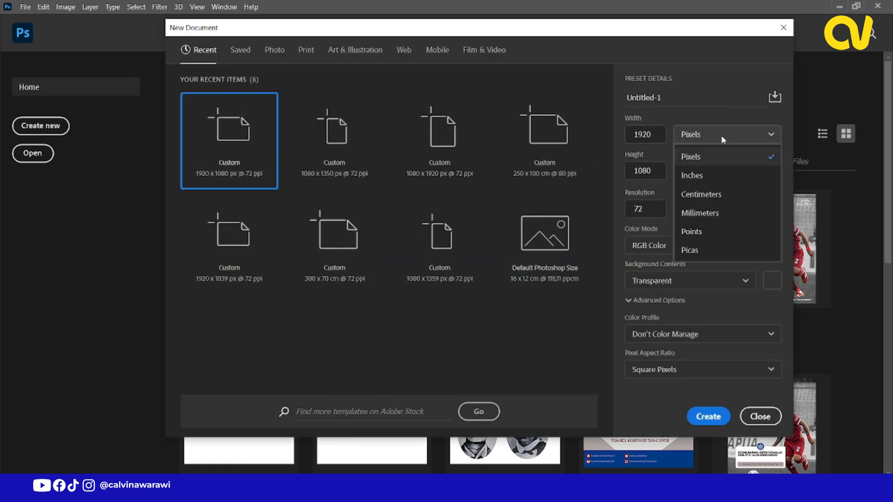
click(703, 198)
click(646, 138)
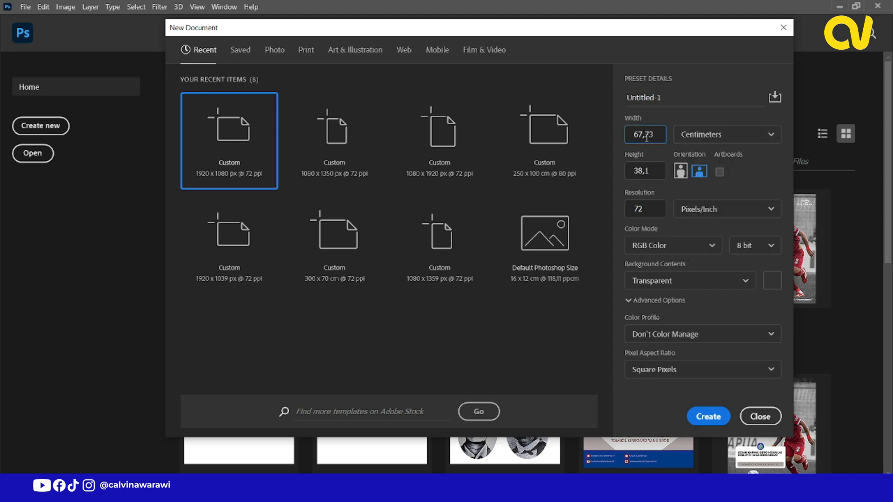
double_click(646, 137)
text(200)
key(Tab)
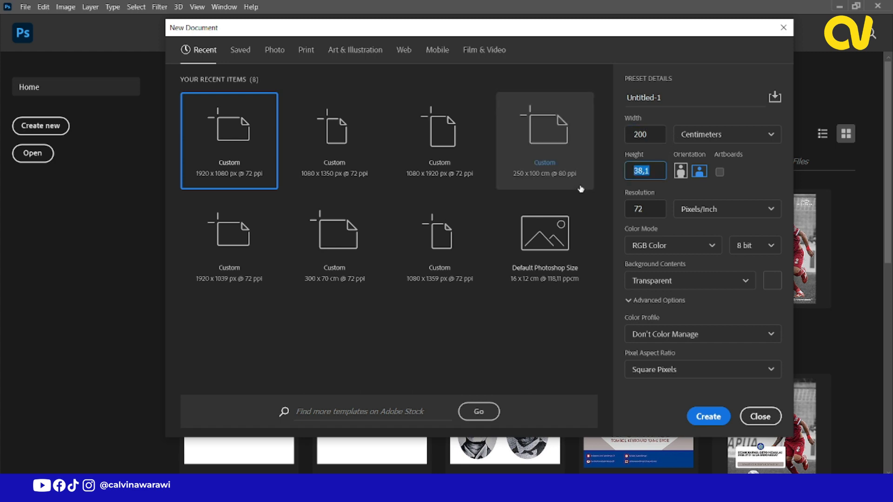
text(100)
Name the new document SPANDUK HUT PI and set its resolution to 80 pixels/inch.
drag(668, 97, 584, 103)
text(span)
key(BackSpace)
key(BackSpace)
key(BackSpace)
key(BackSpace)
text(sPANDUK HUT PI)
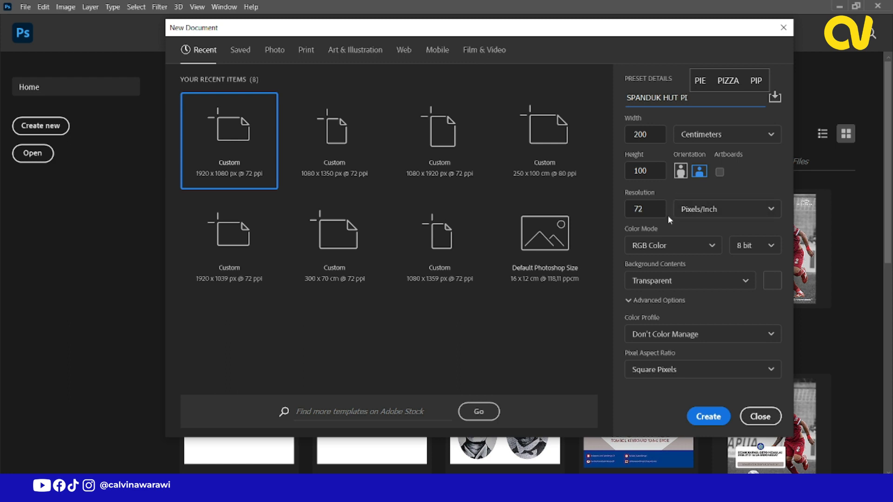
drag(648, 209, 630, 212)
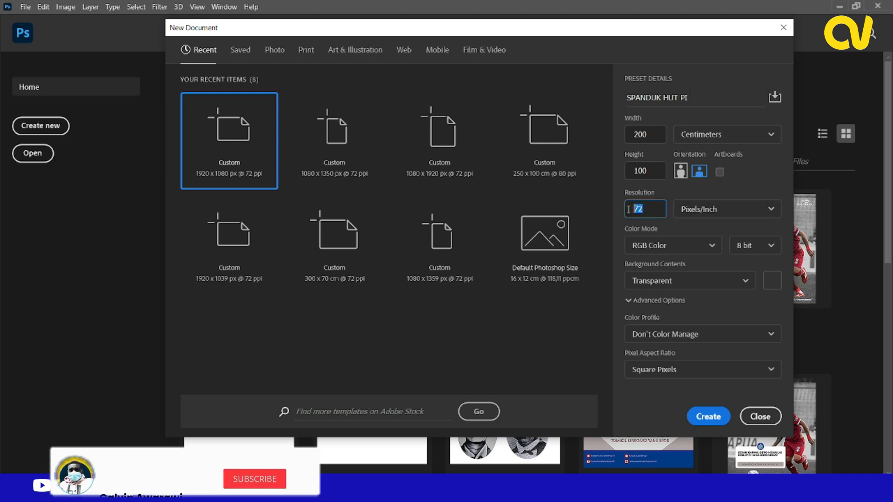
text(80)
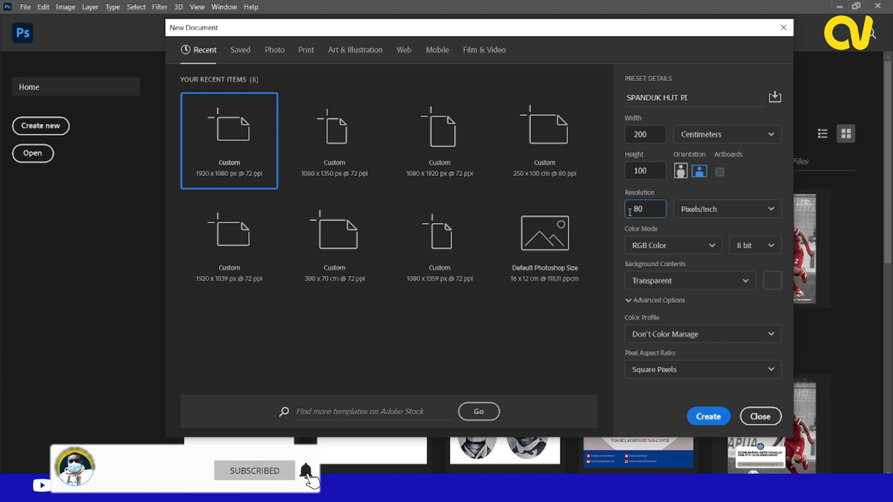
drag(657, 136, 632, 139)
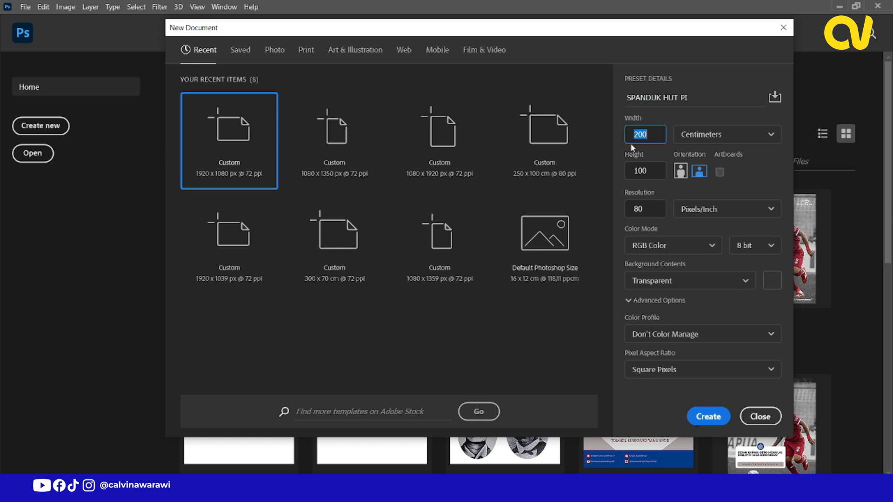
click(653, 210)
drag(652, 211, 631, 215)
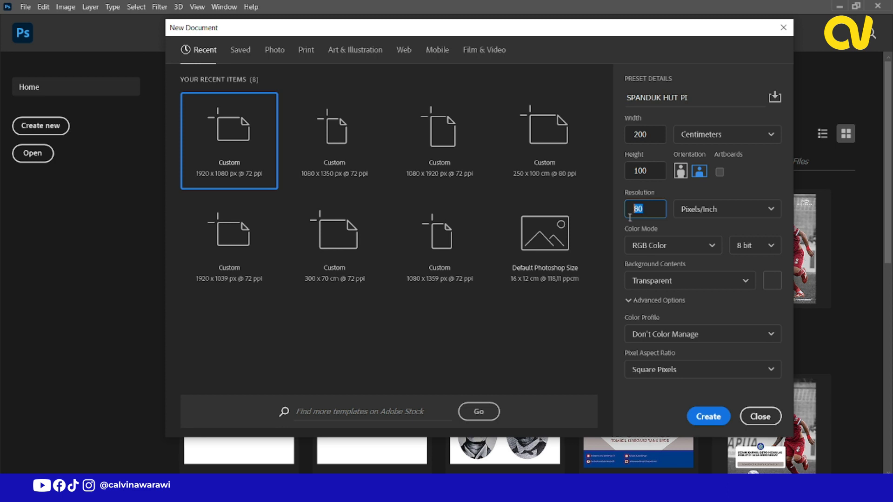
Try CMYK Color as the document's color mode and return it to RGB Color.
click(666, 250)
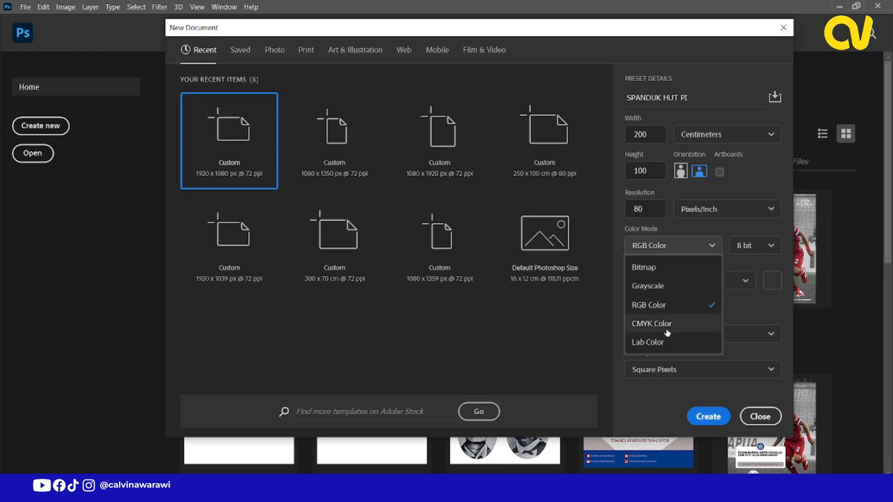
click(667, 324)
click(677, 249)
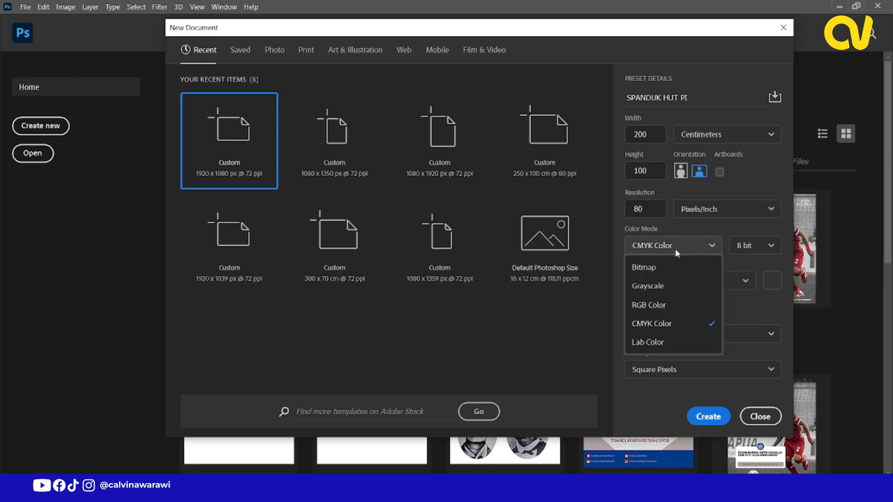
click(655, 325)
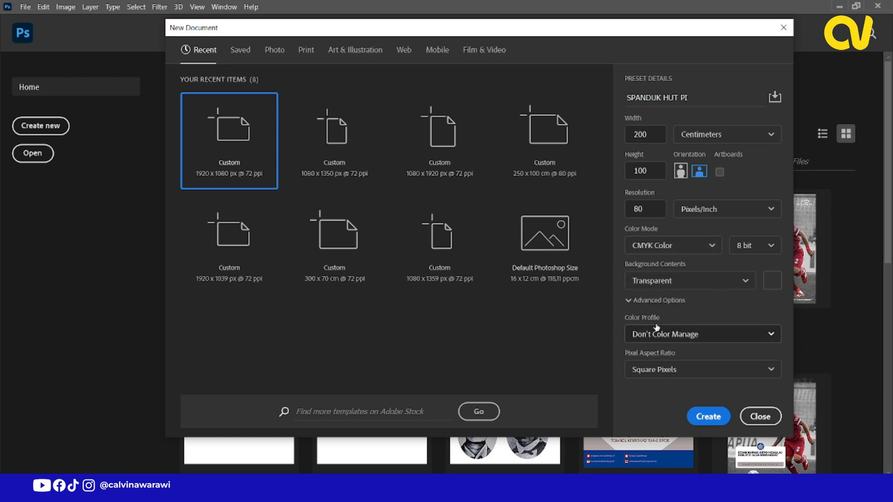
click(672, 247)
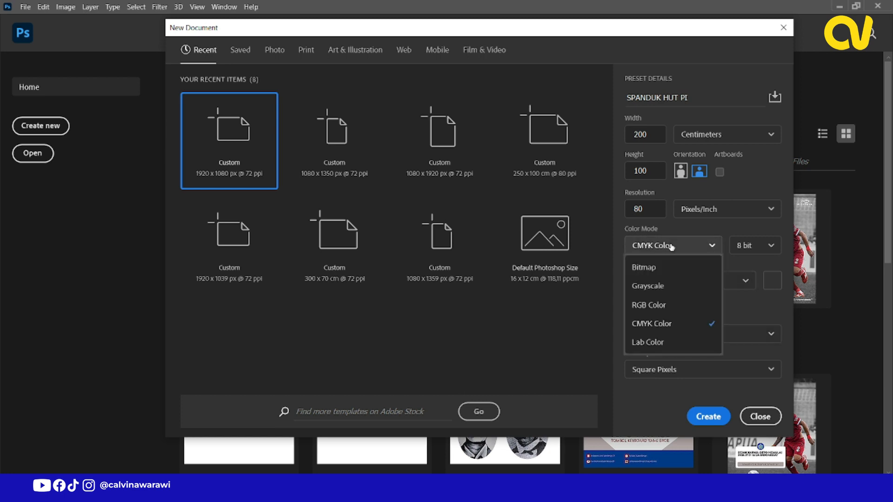
click(659, 305)
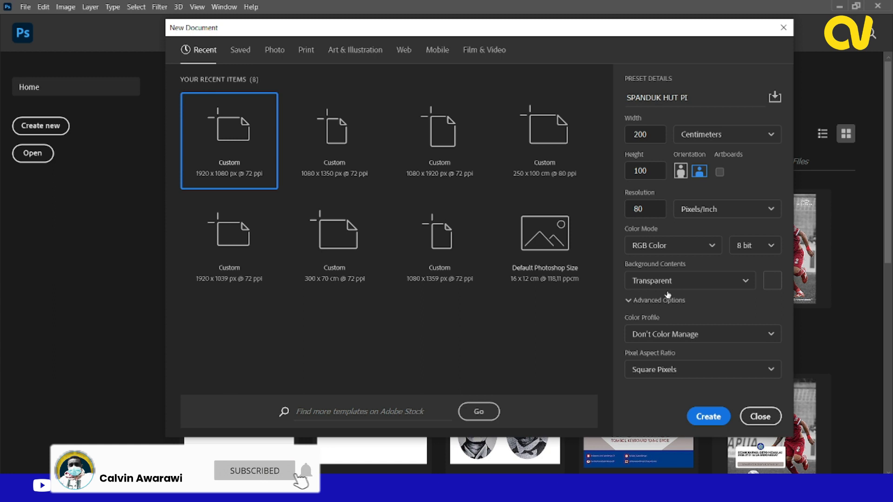
Set the color mode to CMYK Color and create the document.
click(670, 245)
click(655, 324)
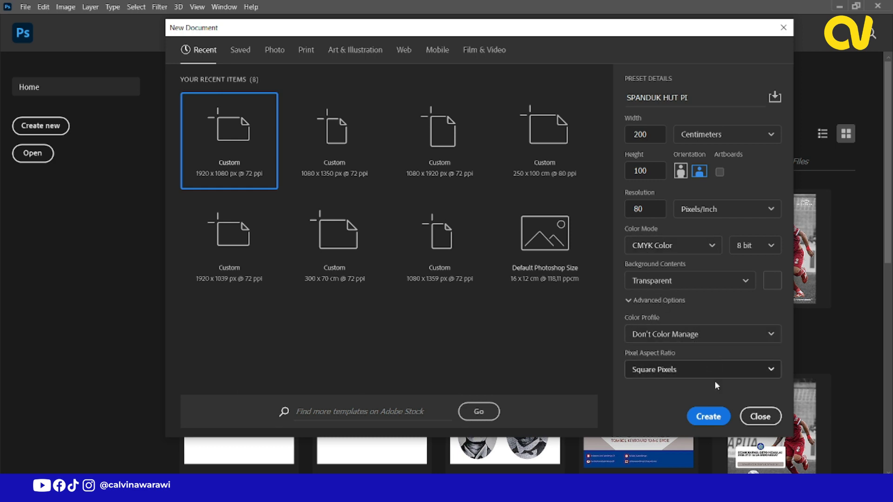
click(708, 417)
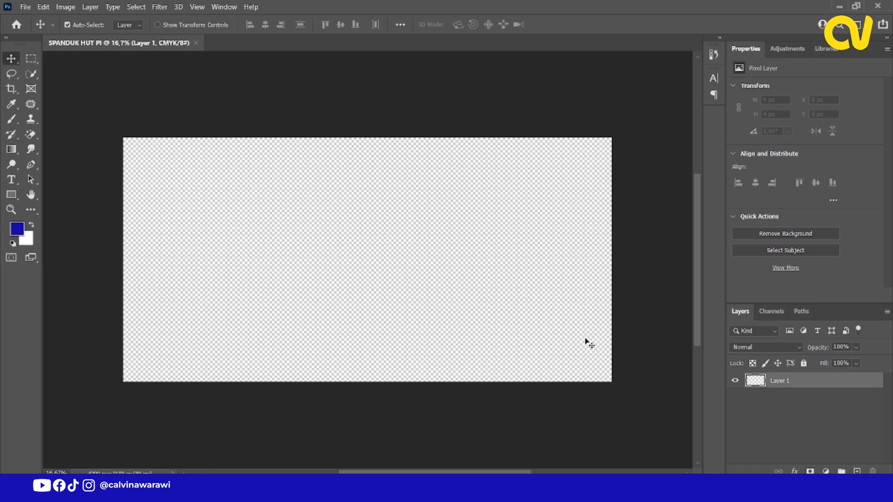
key(ctrl+0)
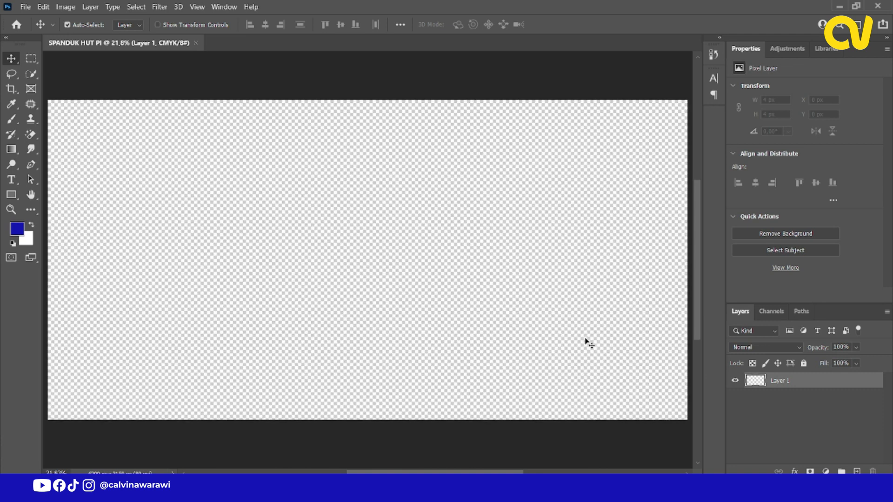
scroll(523, 289, down, 1)
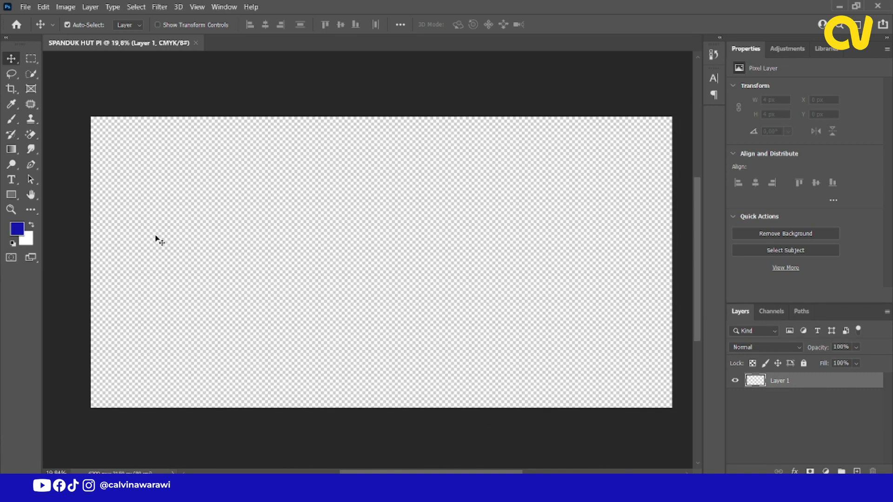
Fill Layer 1 with the white background color.
click(808, 397)
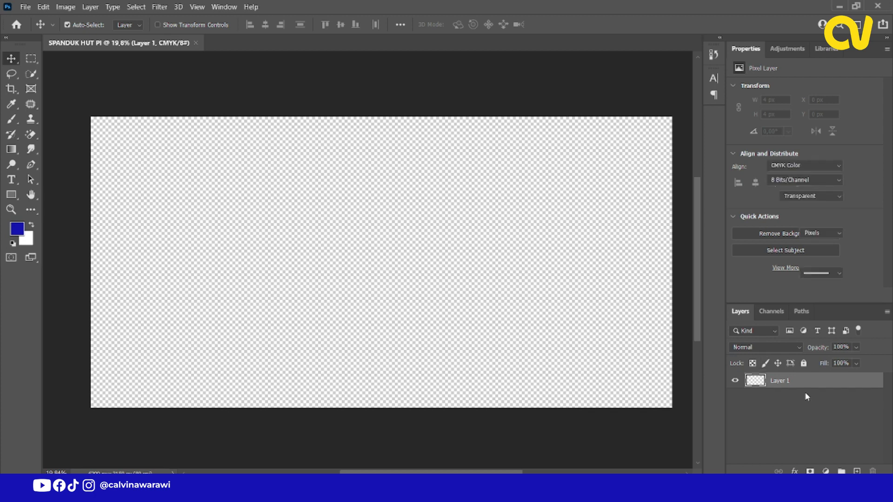
click(798, 382)
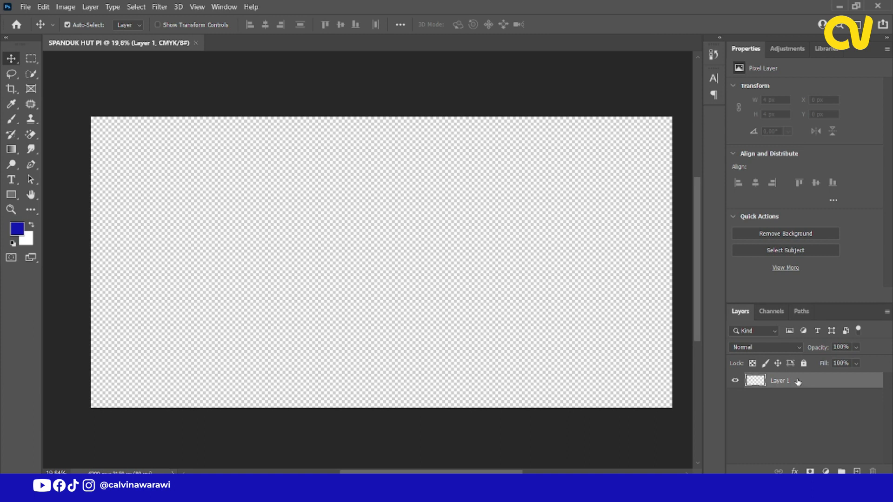
key(ctrl)
key(ctrl)
key(ctrl+BackSpace)
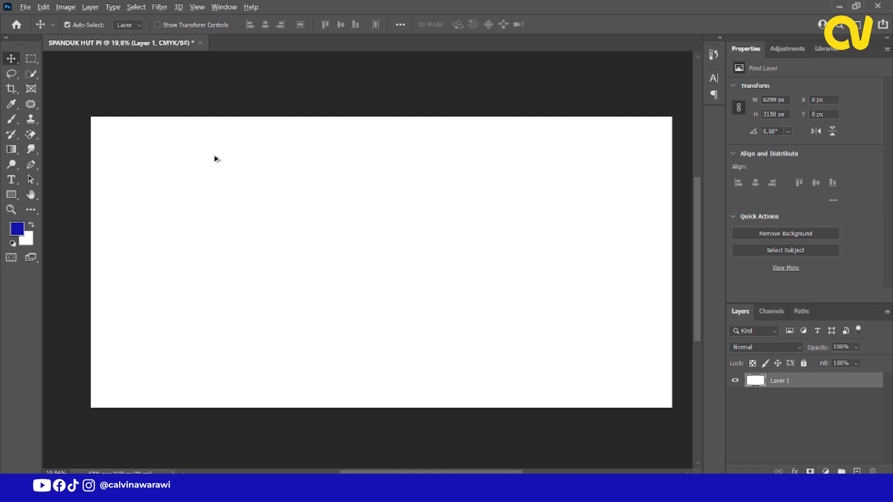
scroll(217, 194, down, 1)
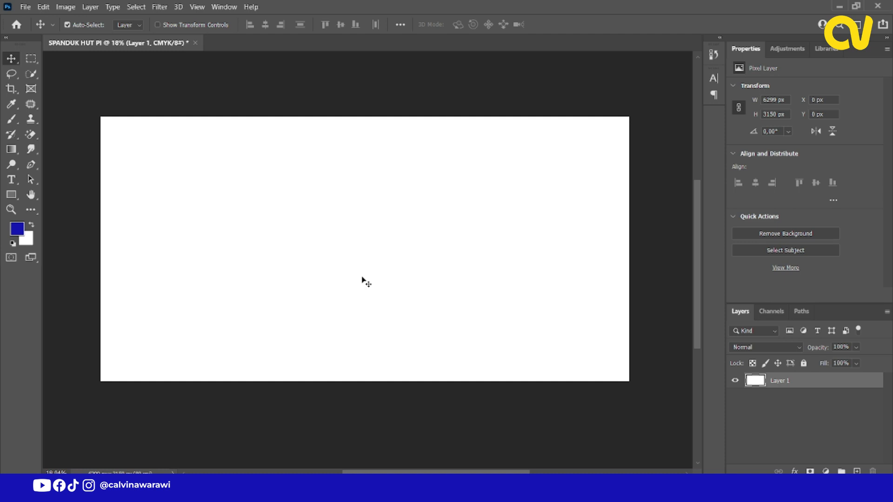
scroll(339, 299, down, 1)
scroll(355, 309, up, 1)
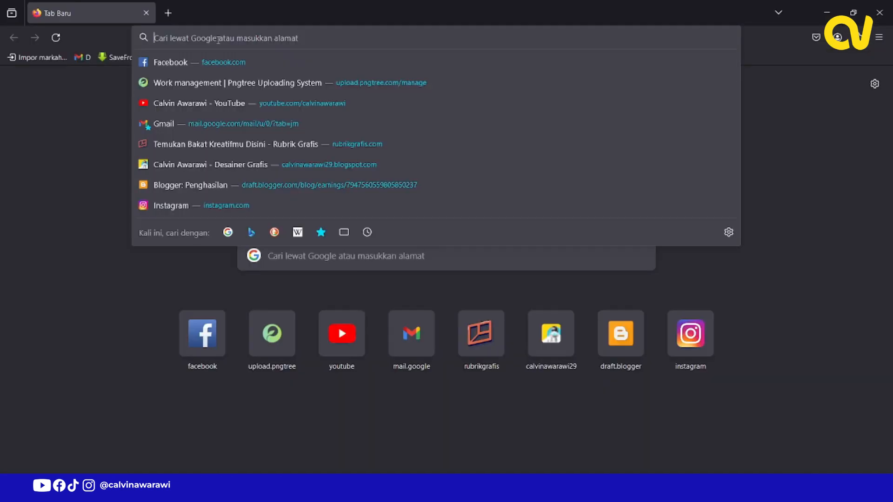
Switch to Firefox and search Google Images for "Tugu Tuhan Yesus di Mansinam".
text(t)
key(BackSpace)
key(BackSpace)
text(Tugu)
click(197, 86)
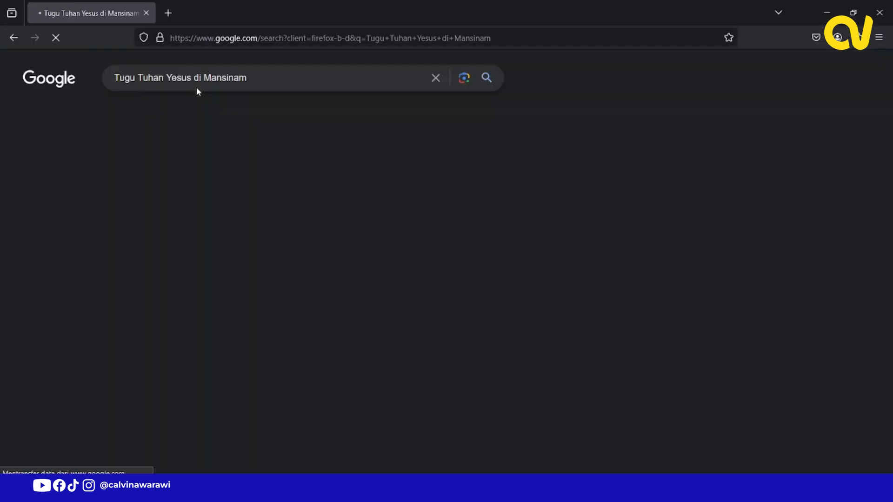
click(124, 112)
Save the DaengGassing.Com statue photo to Downloads as JPEG image IMG_7747 and return to Photoshop.
scroll(216, 219, down, 3)
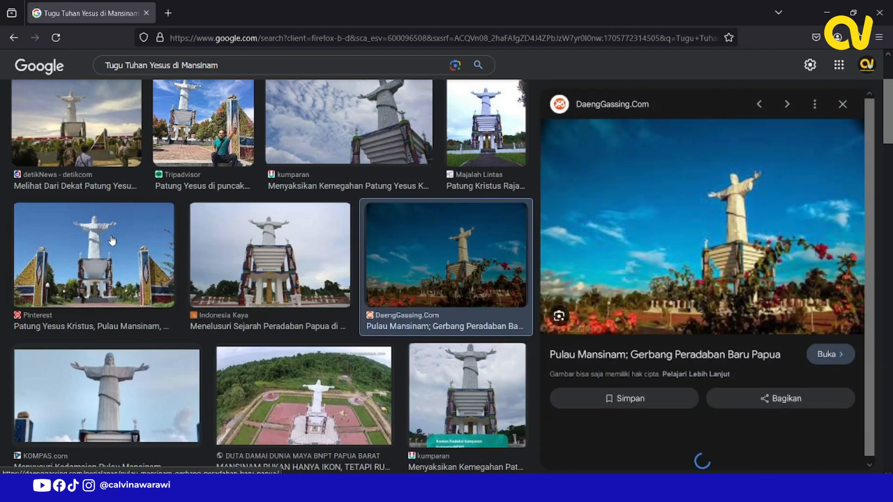
right_click(614, 165)
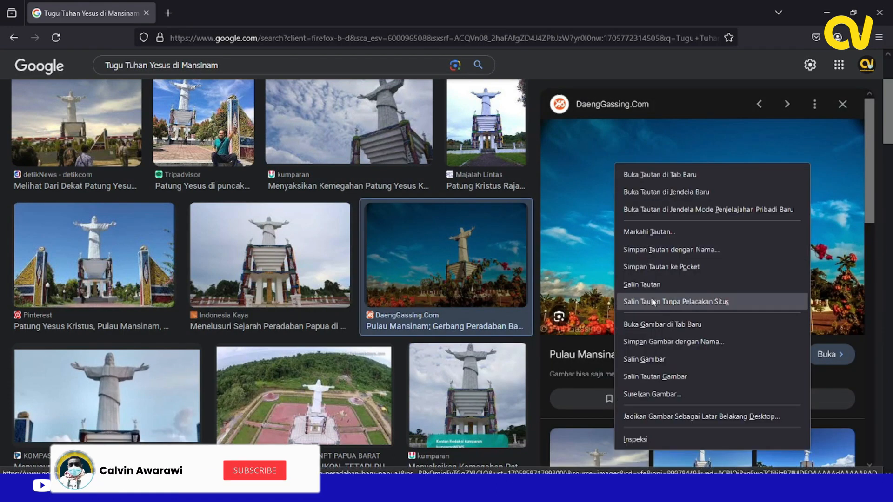
click(649, 341)
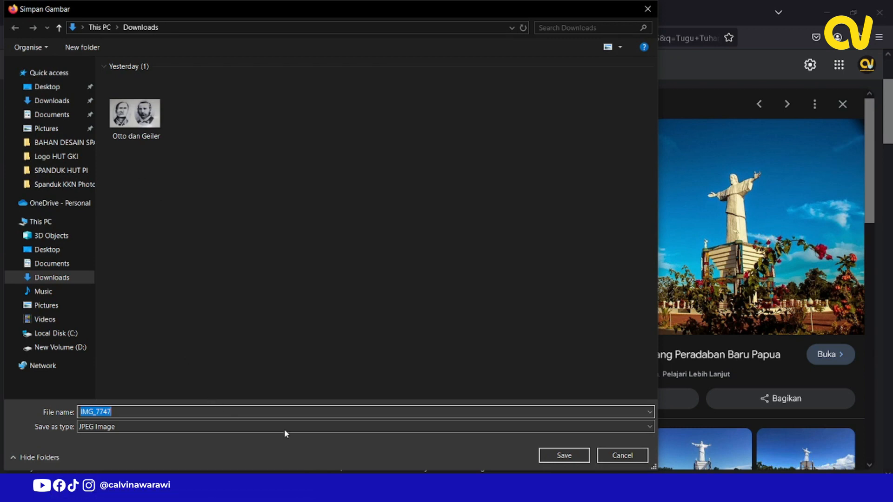
click(565, 455)
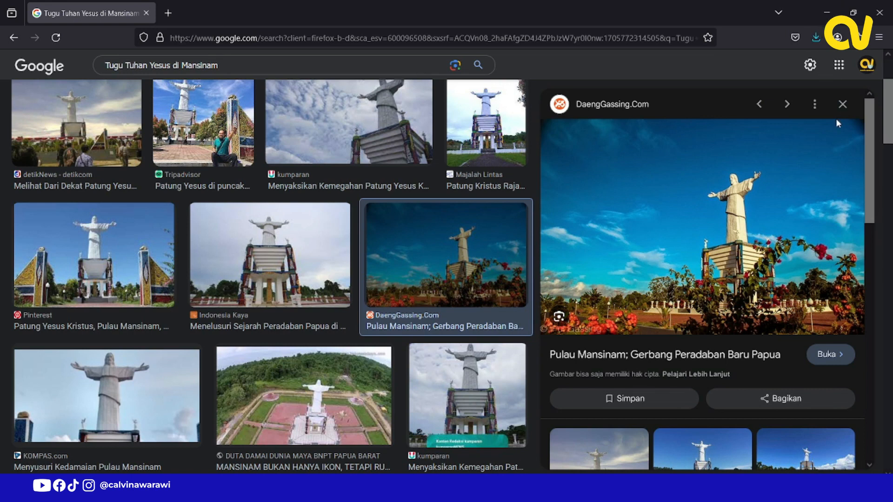
click(843, 104)
click(823, 15)
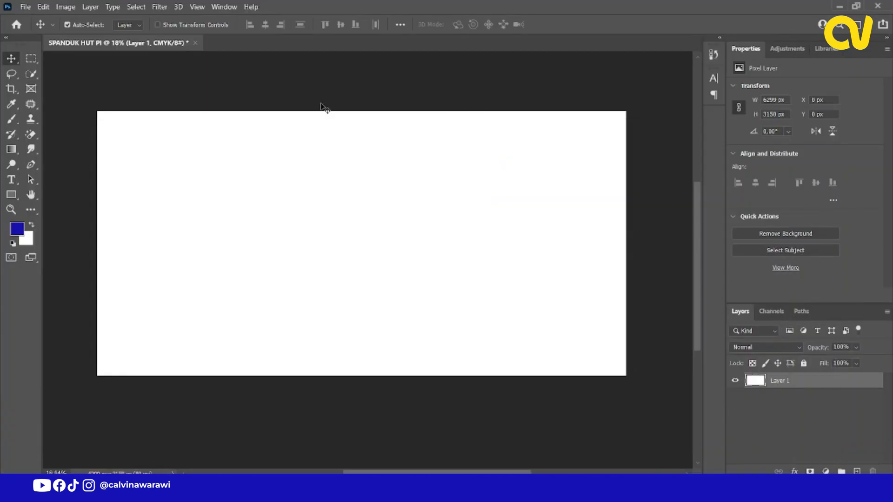
Open IMG_7747.jpg and Otto dan Geiler.psd from the Downloads folder.
click(25, 7)
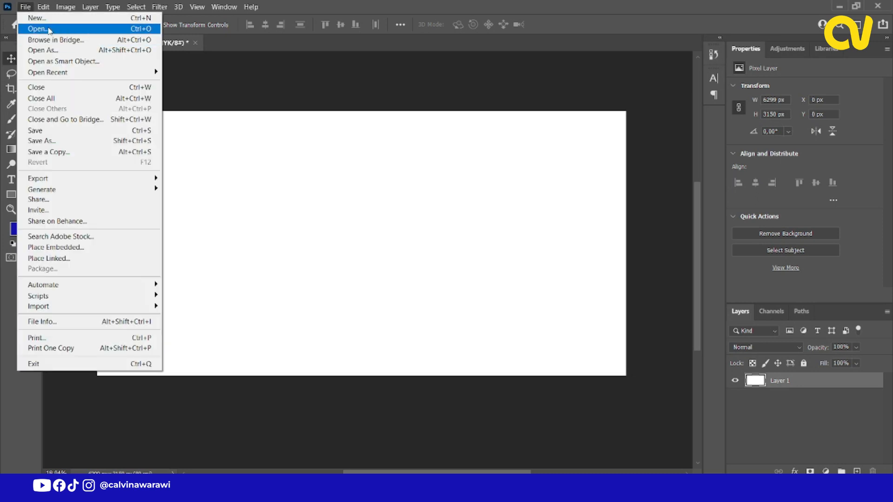
click(47, 27)
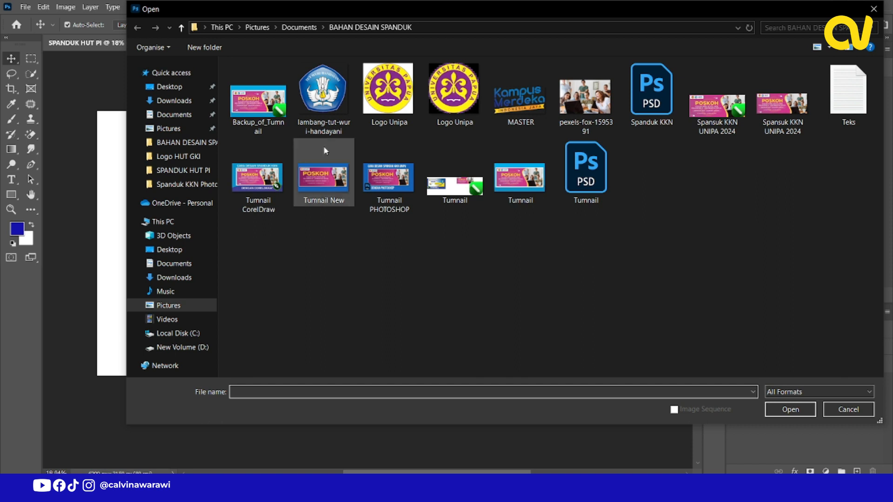
click(191, 116)
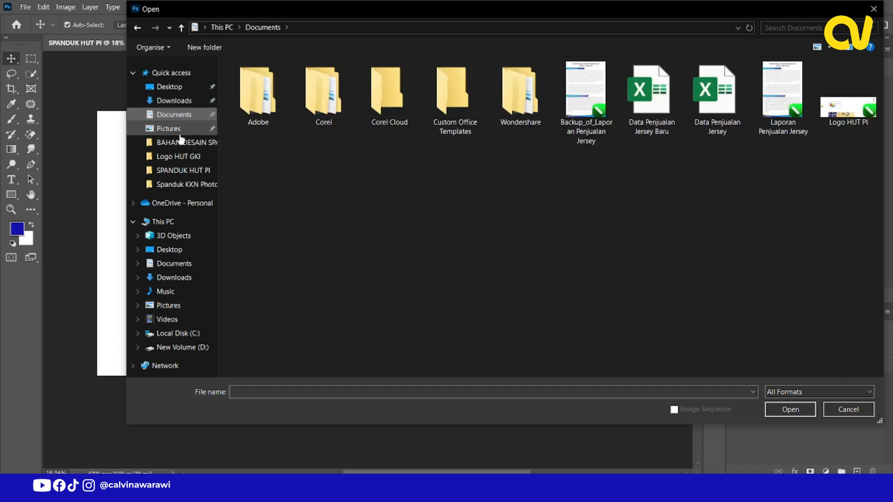
click(180, 131)
click(186, 101)
click(258, 112)
ctrl+click(280, 210)
key(Return)
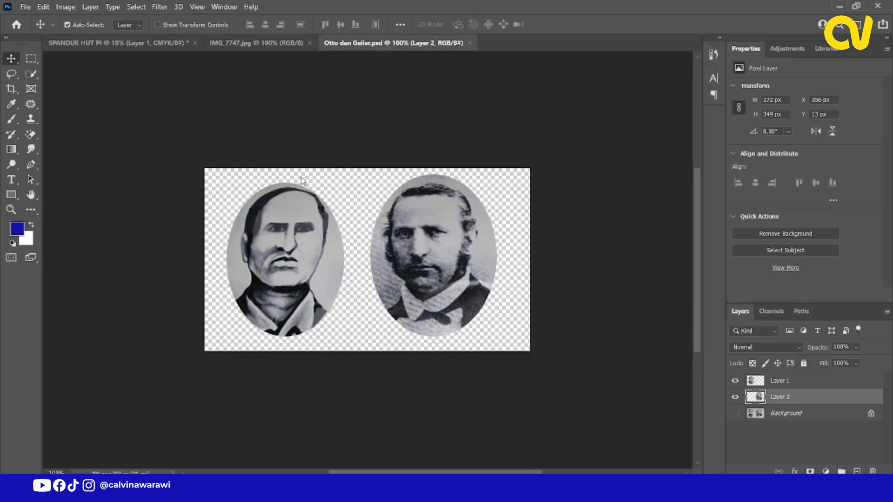
Copy the statue photo from IMG_7747.jpg into the SPANDUK HUT PI banner as a layer above the white background.
click(108, 43)
click(260, 43)
drag(299, 193, 268, 160)
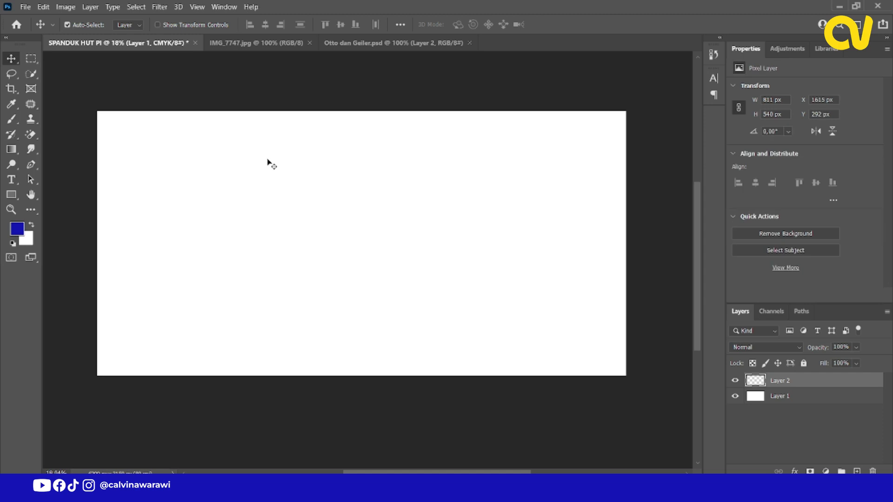
scroll(297, 199, up, 1)
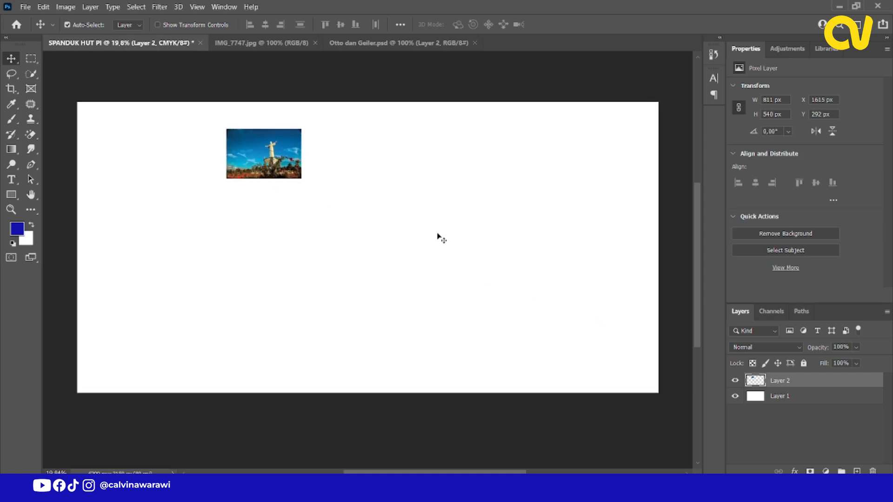
scroll(305, 217, down, 2)
scroll(306, 219, up, 1)
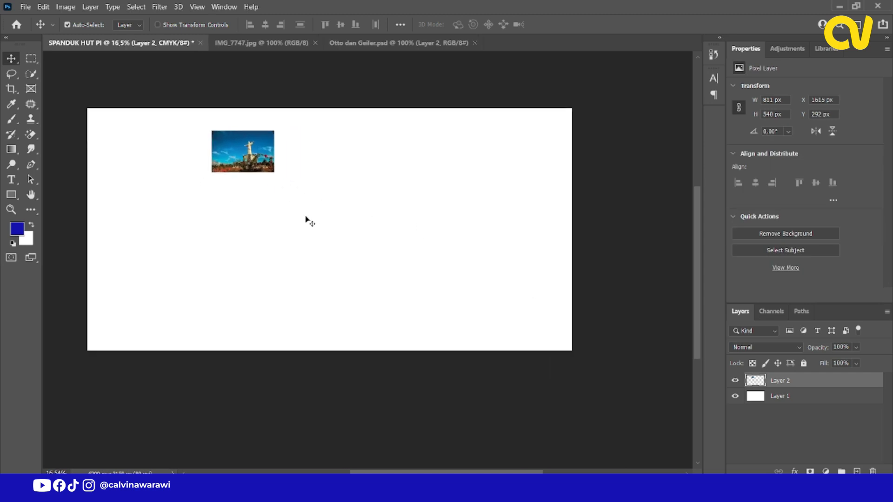
Convert the statue photo layer to a smart object and rename it Tugu.
right_click(788, 384)
click(695, 151)
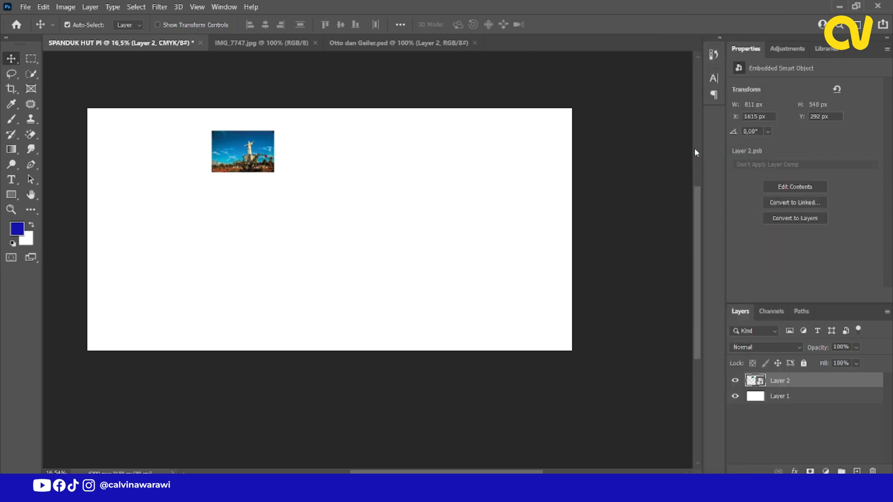
double_click(783, 382)
text(Tugu)
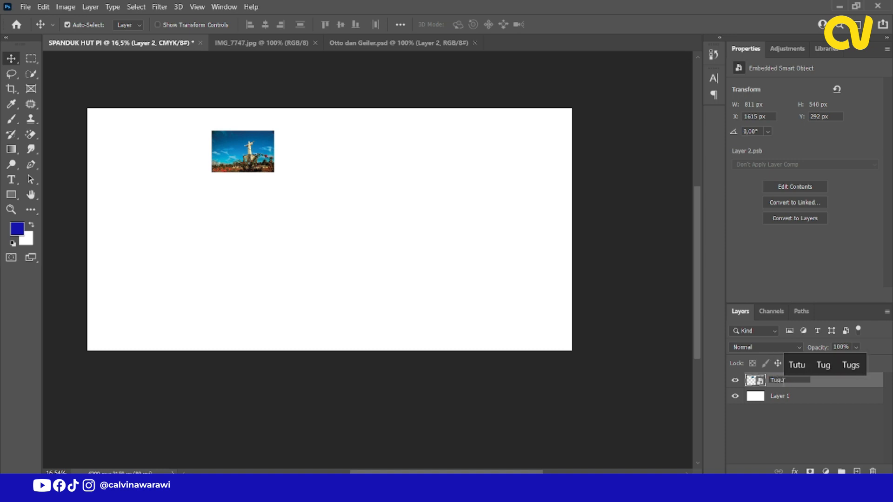
key(Return)
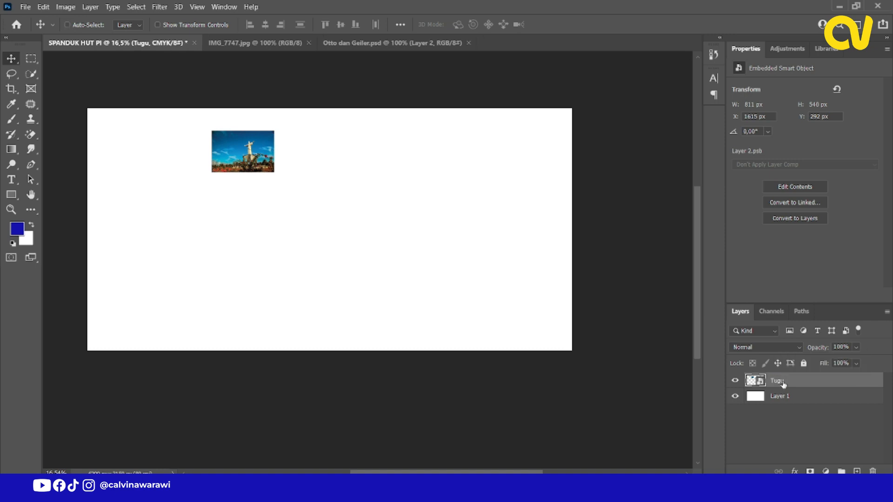
Enlarge the Tugu photo proportionally to about 5604 x 3731 px, covering the right part of the banner from top to bottom.
key(ctrl+t)
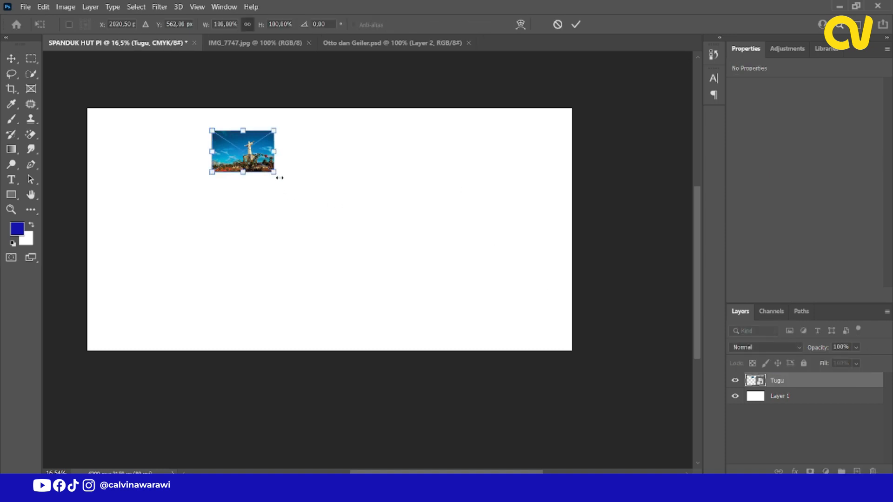
drag(275, 172, 513, 332)
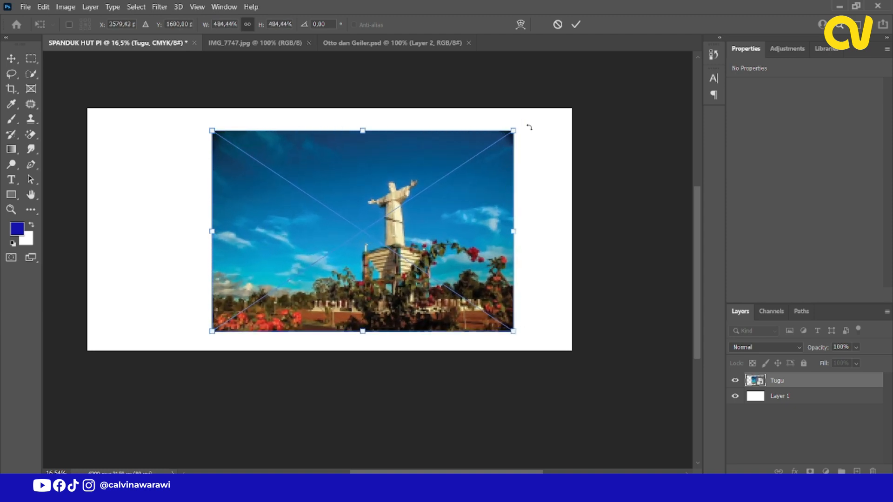
drag(514, 130, 553, 104)
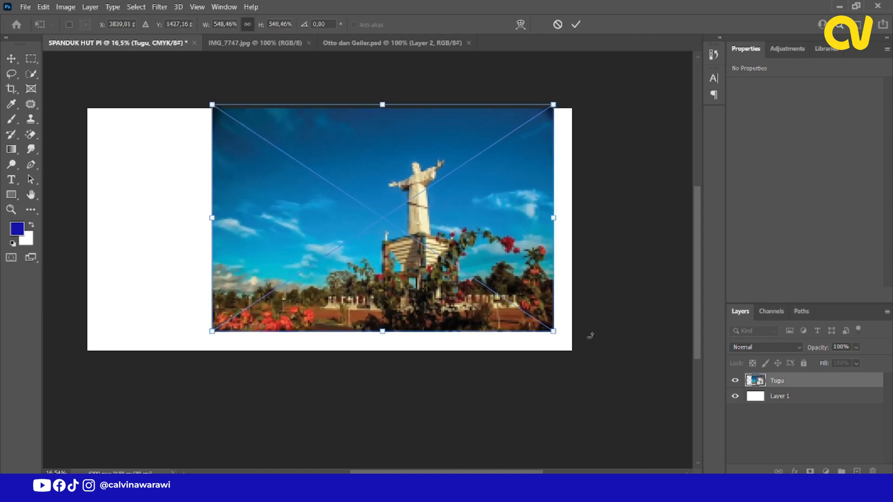
drag(556, 333, 580, 260)
drag(579, 350, 596, 362)
mouse_move(577, 292)
mouse_down()
mouse_move(570, 297)
mouse_move(588, 296)
mouse_up()
drag(608, 109, 655, 77)
click(577, 24)
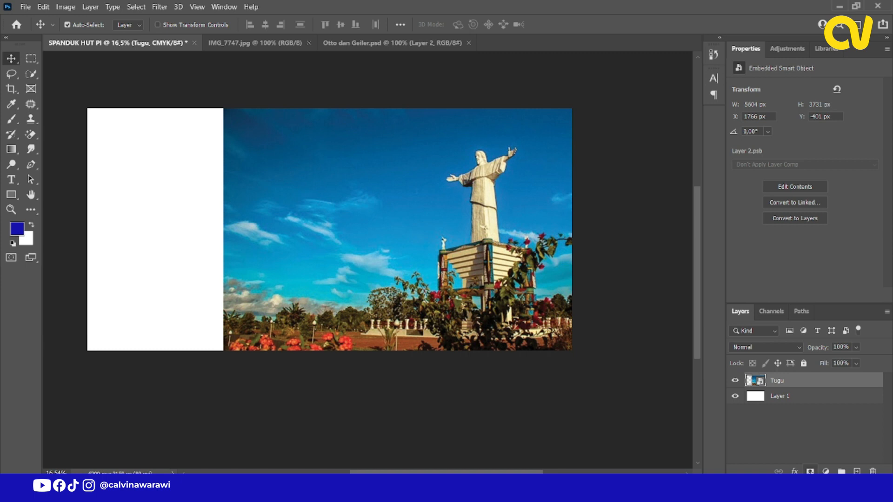
Add a layer mask to Tugu and hide the photo's left edge with a soft black brush of about 2416 px.
click(810, 471)
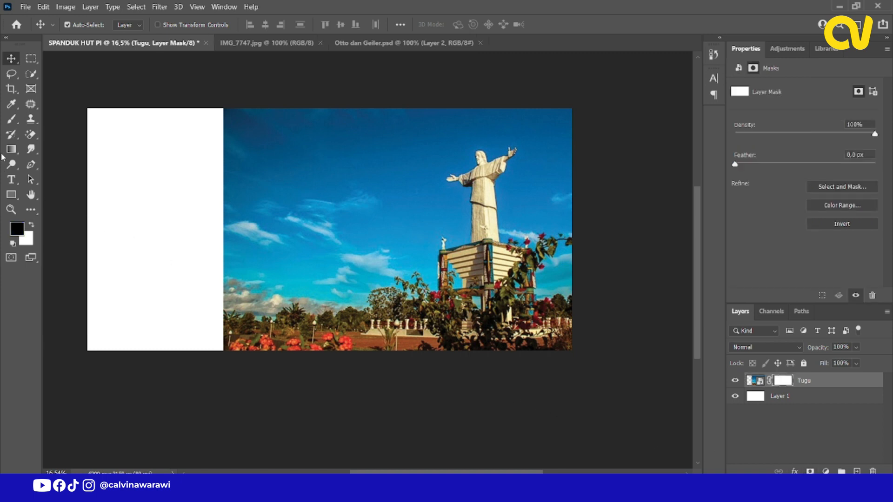
key(b)
drag(274, 181, 373, 183)
right_click(374, 185)
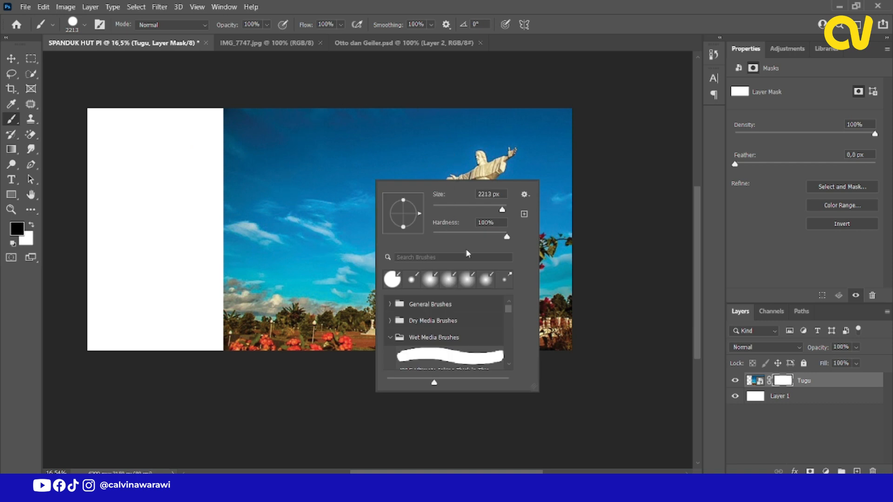
drag(471, 234, 453, 235)
drag(250, 189, 259, 188)
drag(211, 200, 221, 392)
drag(210, 165, 236, 379)
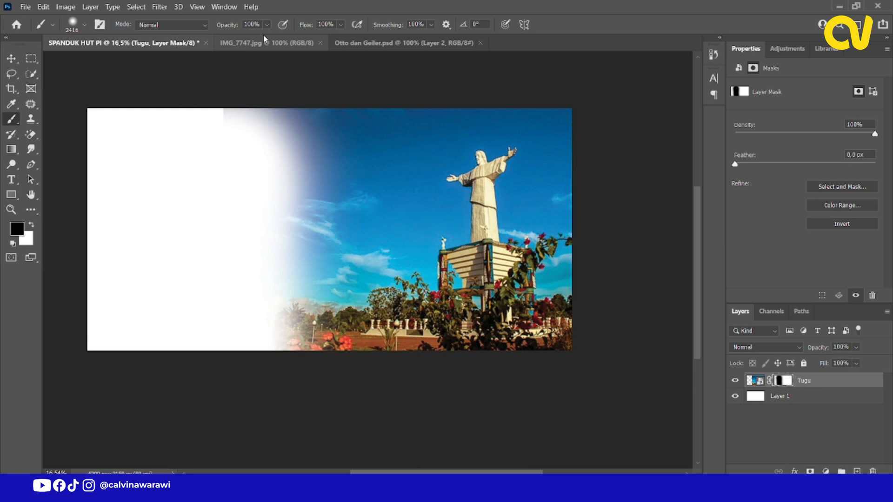
Set the brush to 58% opacity and 49% flow, enlarge it, and soften the photo's left-hand fade on the mask.
click(240, 39)
drag(253, 42, 257, 41)
click(342, 25)
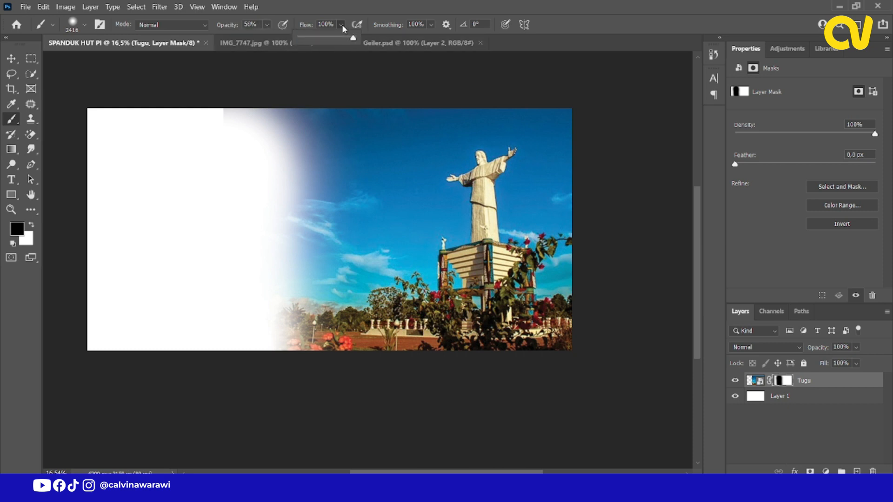
drag(275, 190, 359, 205)
mouse_move(304, 282)
mouse_down()
mouse_move(289, 277)
mouse_move(261, 179)
mouse_up()
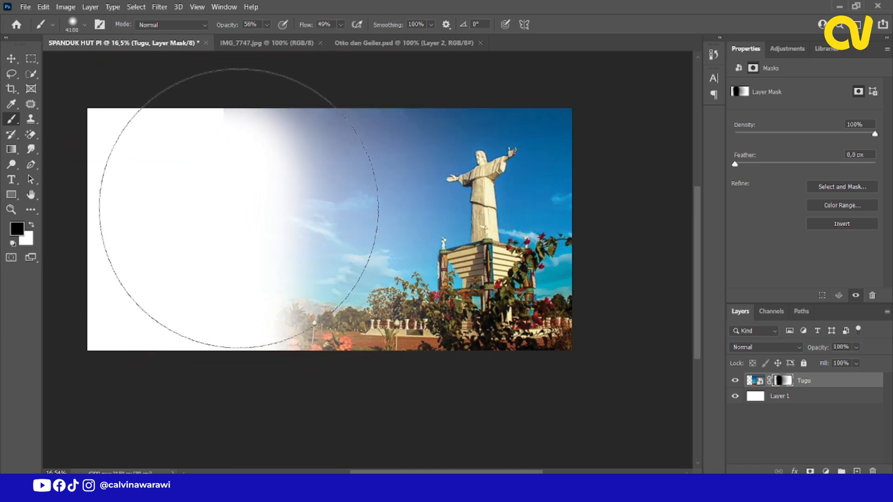
click(233, 308)
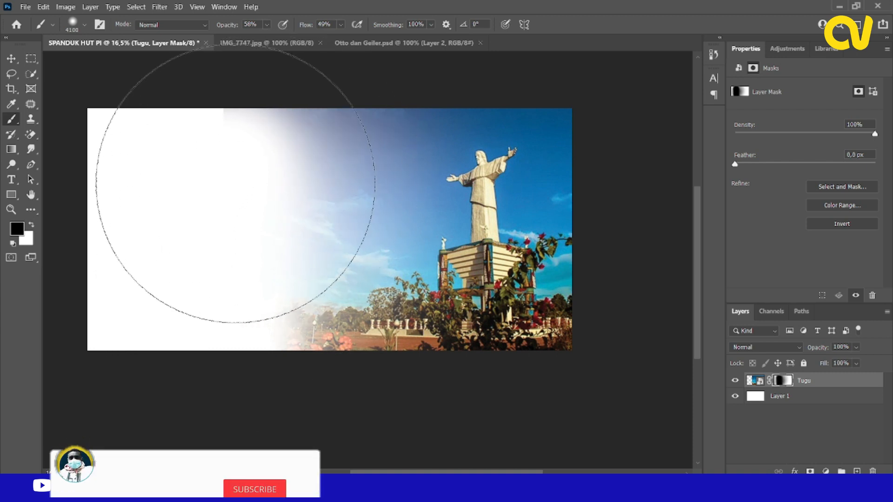
click(11, 58)
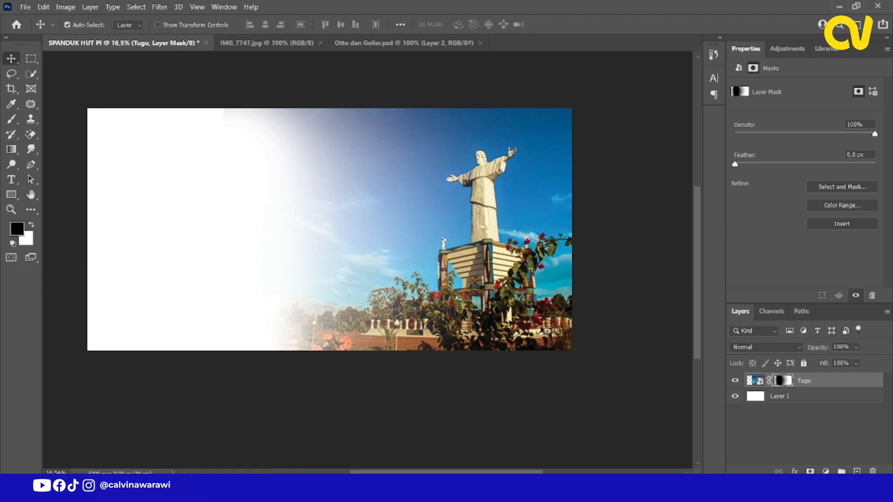
Draw a closed wave shape about 3058 x 1633 px over the banner's lower-right corner with the Pen tool in Shape mode.
click(30, 164)
right_click(31, 164)
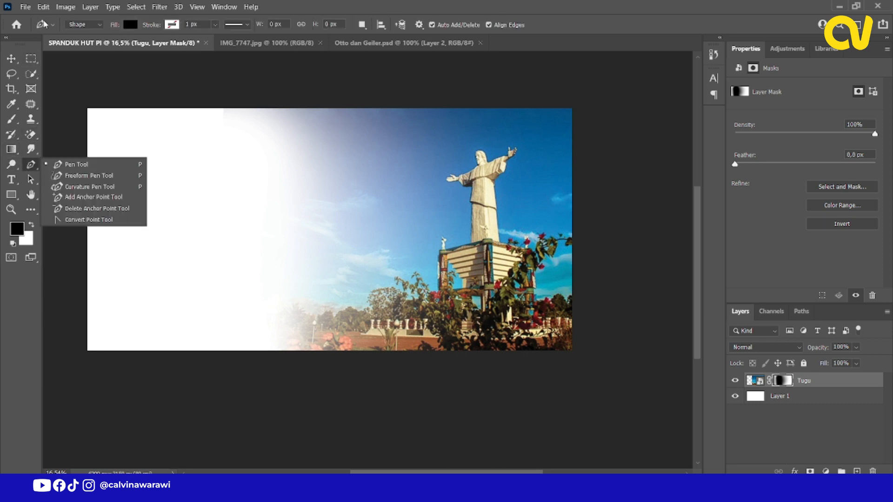
click(61, 162)
click(73, 29)
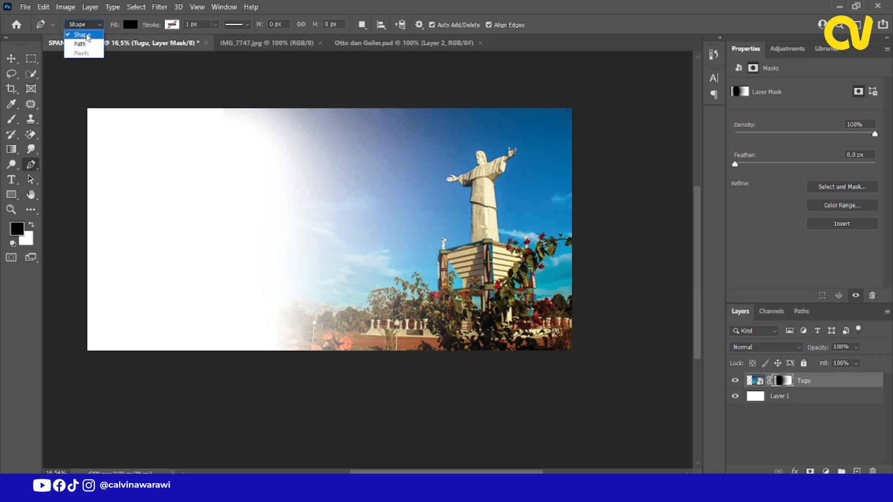
click(86, 34)
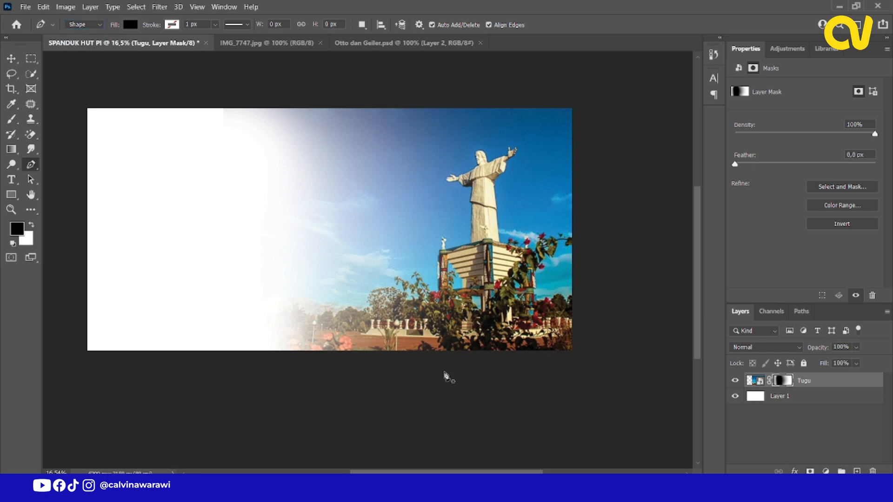
click(382, 365)
drag(517, 301, 587, 306)
click(611, 271)
click(616, 388)
click(539, 396)
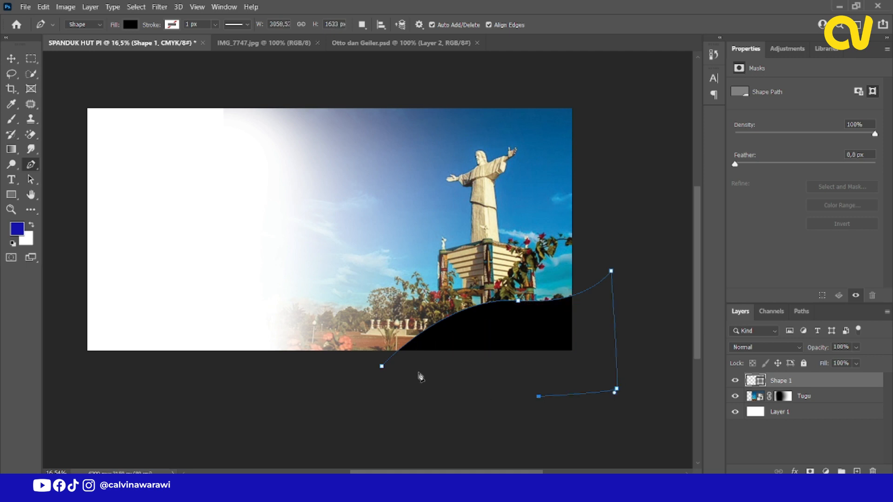
click(383, 367)
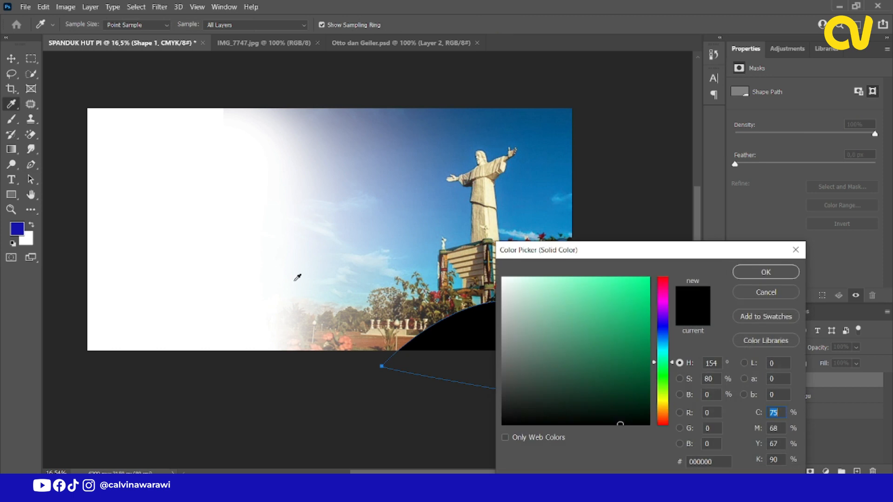
Set the wave shape's fill color to dark blue #0e1195.
click(663, 328)
click(636, 327)
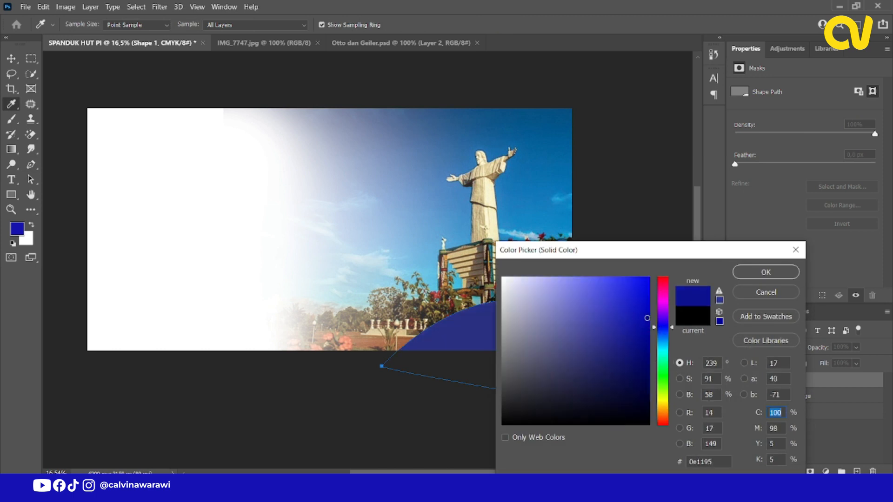
click(755, 272)
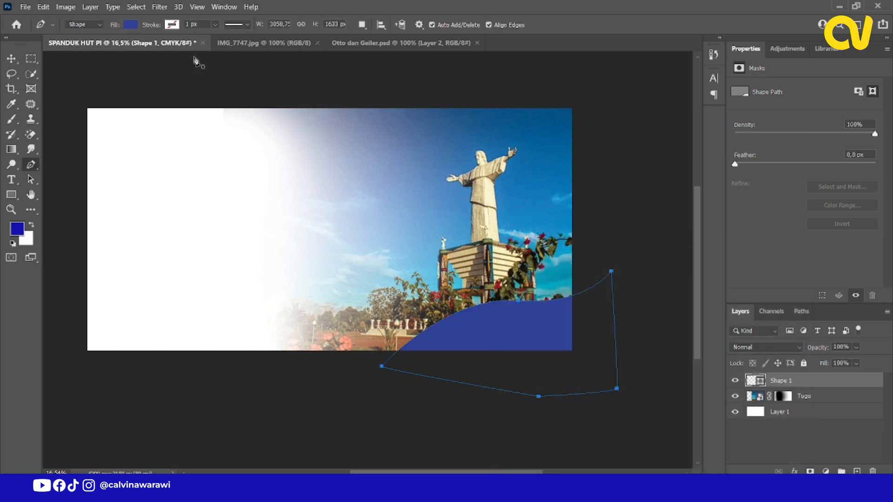
Draw a second closed curved shape, about 1808 x 2694 px, overlapping the blue wave at the banner's lower-right corner.
click(601, 209)
drag(534, 318, 486, 340)
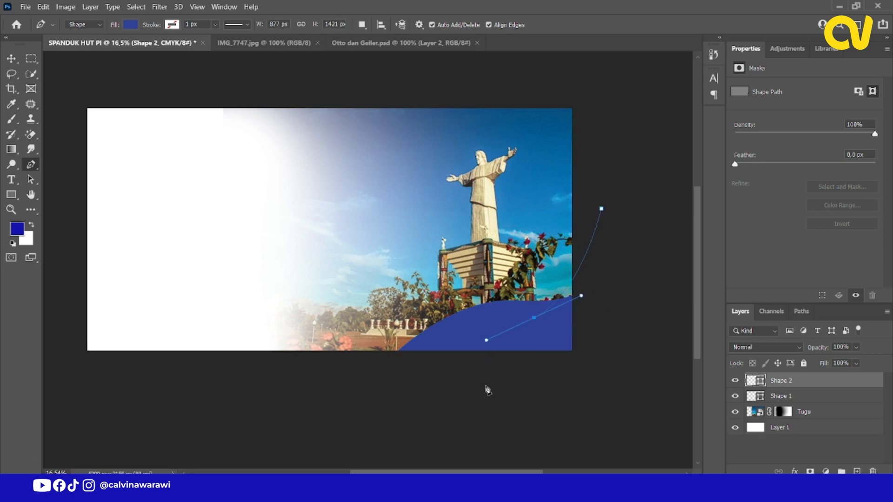
drag(487, 397, 494, 413)
click(587, 414)
click(625, 348)
click(612, 241)
click(602, 209)
Change the second curved shape's fill color to yellow and finish with the Pen tool.
click(130, 25)
double_click(762, 383)
click(758, 381)
click(748, 293)
double_click(760, 381)
click(663, 405)
drag(645, 309, 731, 280)
mouse_move(746, 431)
mouse_down()
mouse_move(746, 439)
mouse_move(746, 431)
mouse_up()
click(834, 299)
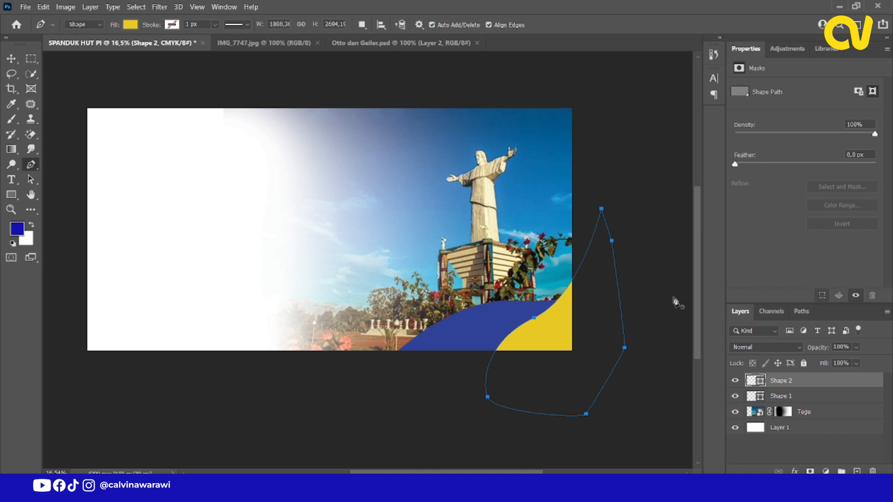
click(15, 60)
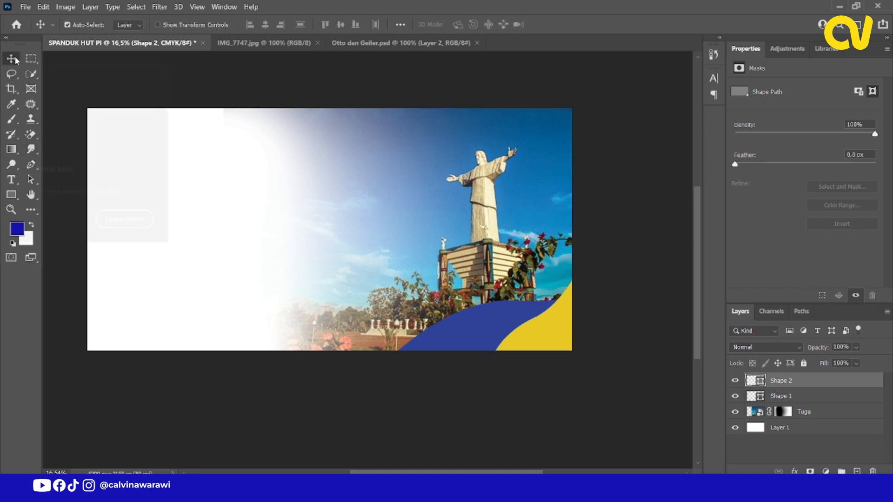
Close the IMG_7747.jpg document and return to the SPANDUK HUT PI banner.
scroll(177, 186, up, 2)
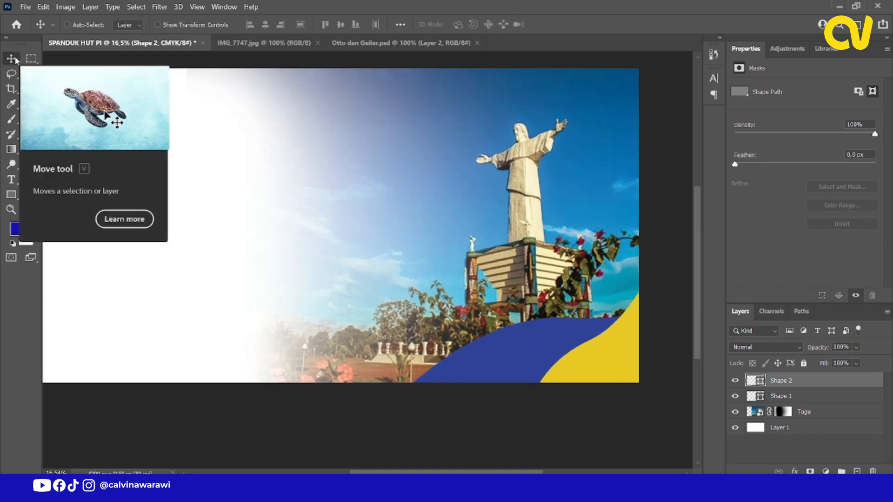
scroll(171, 151, down, 1)
scroll(171, 152, down, 1)
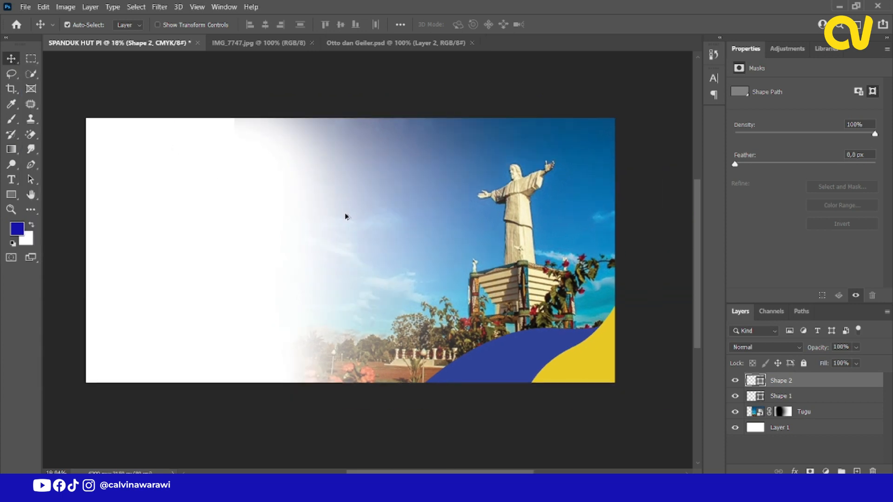
click(275, 43)
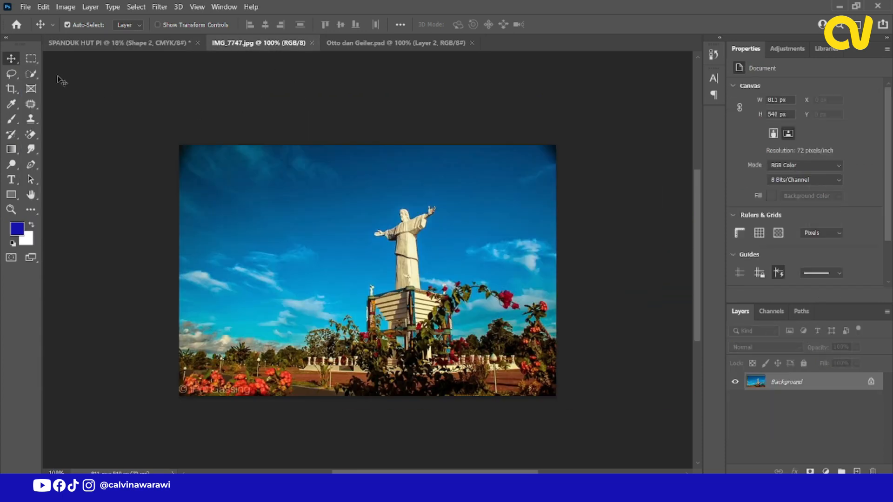
click(311, 43)
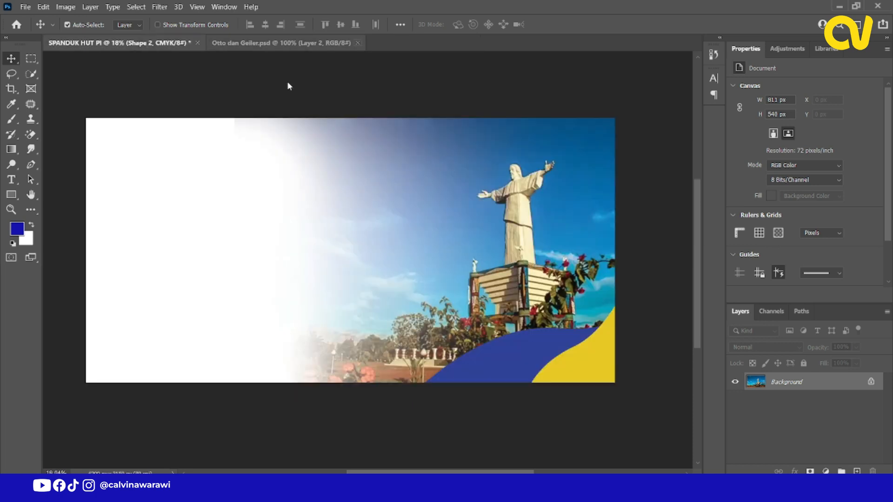
Bring the two oval portraits from Otto dan Geiler.psd into the SPANDUK HUT PI banner, placing them in the upper sky area.
click(234, 46)
click(266, 205)
shift+click(444, 256)
drag(444, 257, 485, 173)
scroll(437, 175, up, 10)
Select both portrait layers, Layer 3 and Layer 2, and link them together.
click(378, 179)
right_click(469, 164)
click(497, 173)
right_click(375, 179)
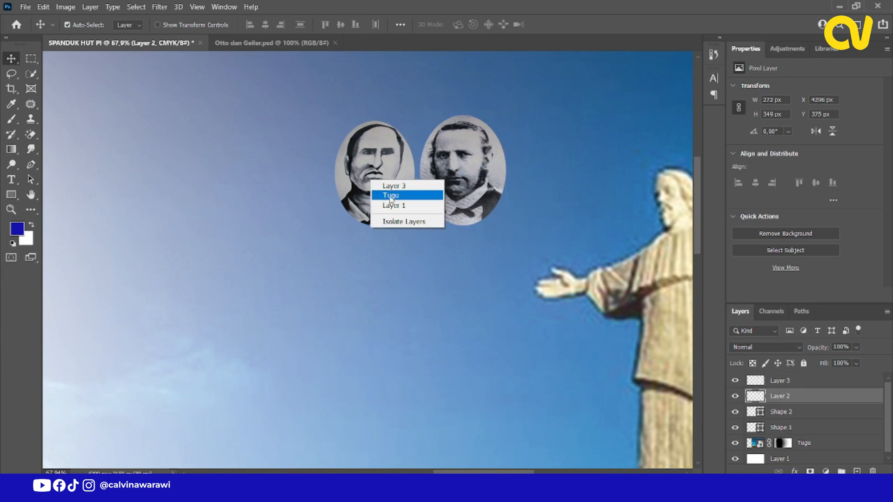
click(415, 183)
key(ctrl+t)
click(576, 24)
shift+click(786, 396)
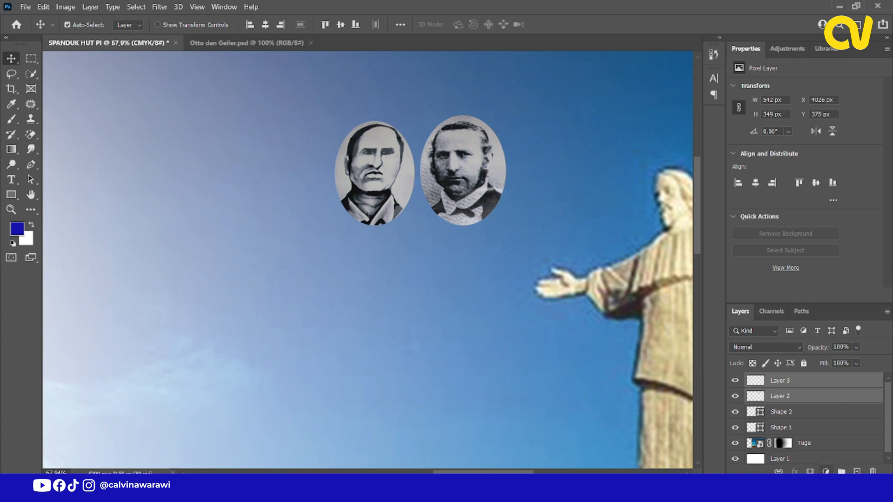
click(779, 472)
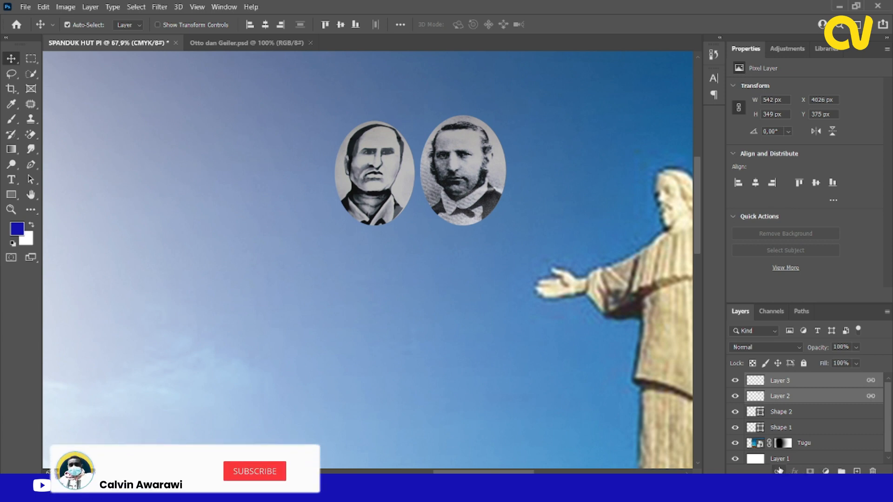
Scale the linked portraits up proportionally to about 1038 px wide in the sky beside the statue's head.
scroll(291, 189, down, 5)
scroll(332, 177, down, 2)
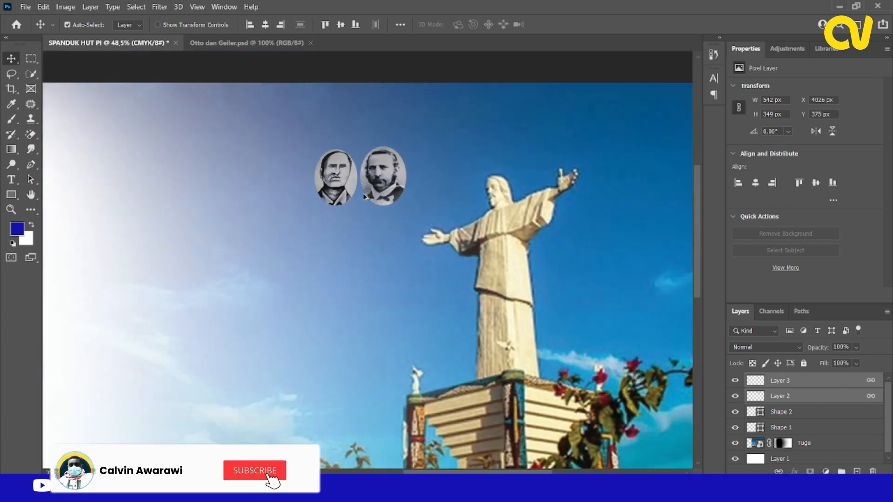
drag(363, 193, 363, 193)
key(ctrl+t)
drag(403, 150, 459, 115)
drag(451, 205, 480, 223)
mouse_move(493, 251)
mouse_down()
mouse_move(503, 239)
mouse_move(497, 247)
mouse_up()
drag(443, 173, 438, 169)
scroll(403, 219, down, 5)
scroll(405, 222, up, 2)
click(576, 25)
Shift the linked portraits closer to the banner's upper-right corner, to about X 4398 px and Y 124 px.
drag(476, 230, 507, 232)
click(414, 170)
scroll(414, 167, up, 3)
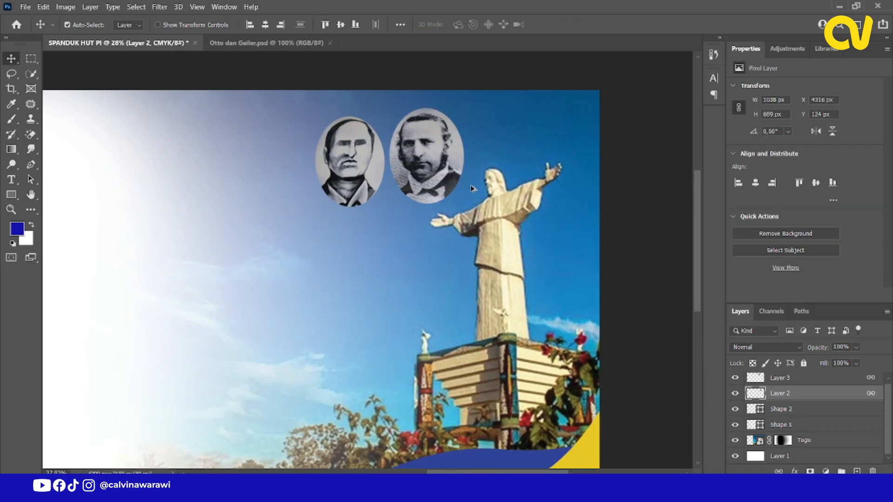
scroll(419, 163, down, 5)
scroll(429, 180, up, 2)
scroll(429, 181, down, 1)
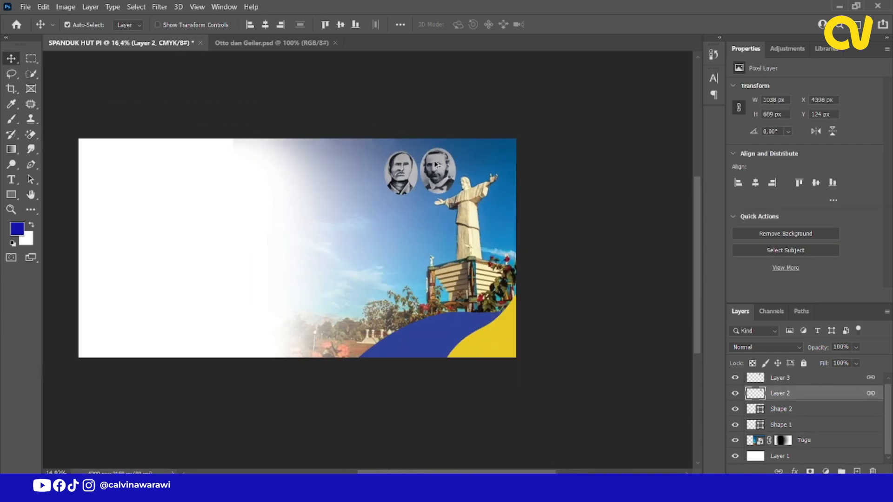
scroll(289, 259, up, 2)
scroll(335, 239, down, 1)
scroll(179, 249, up, 1)
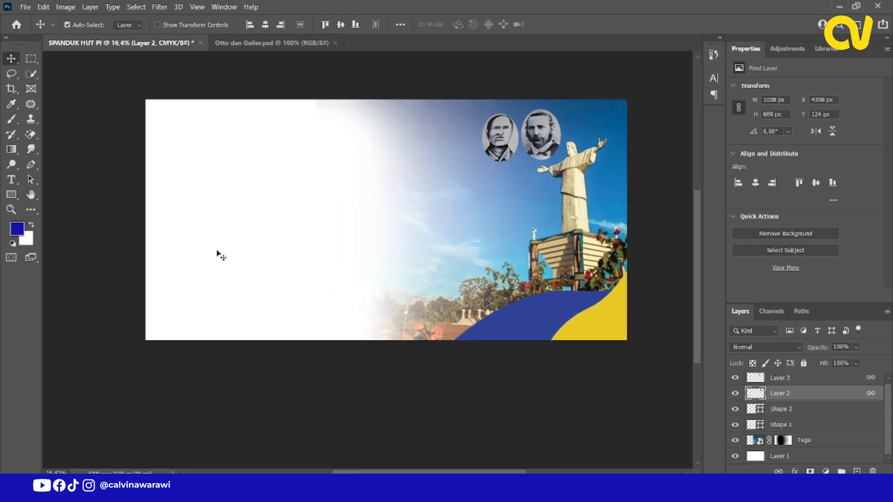
Copy "Selamat Memperingati" from the Notepad notes and insert it as horizontal 72 pt text on the banner's white area.
click(339, 492)
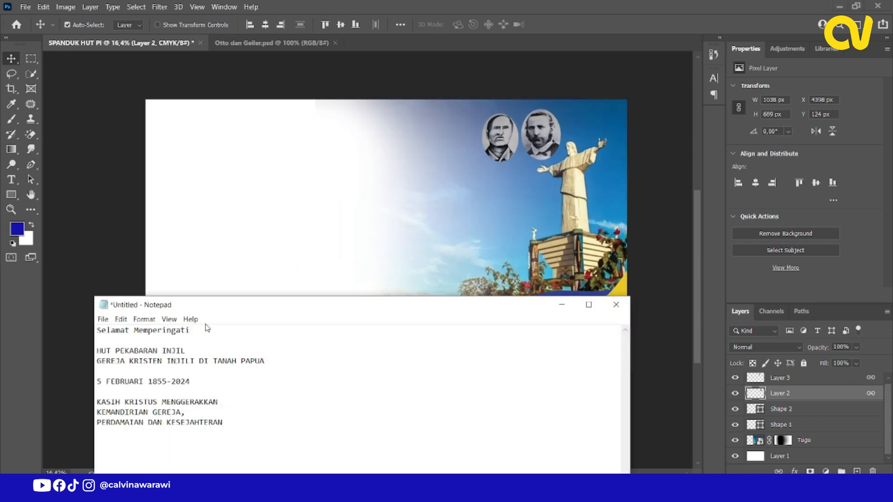
drag(202, 330, 89, 332)
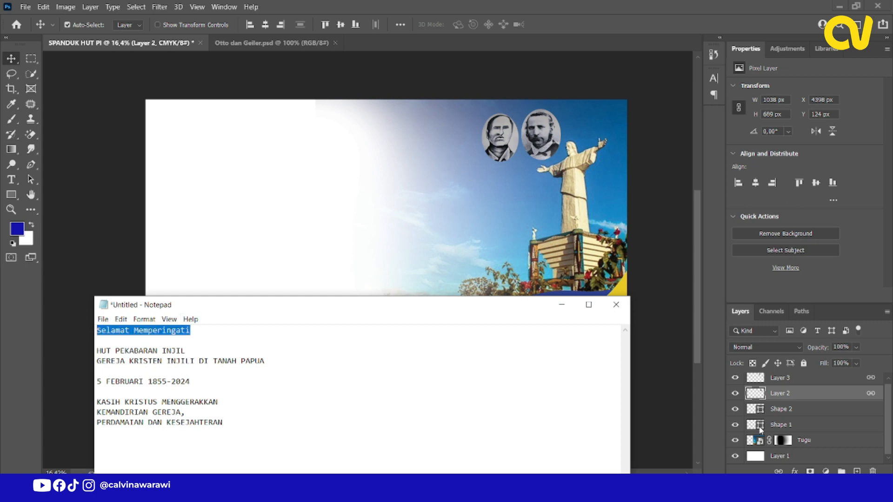
click(15, 180)
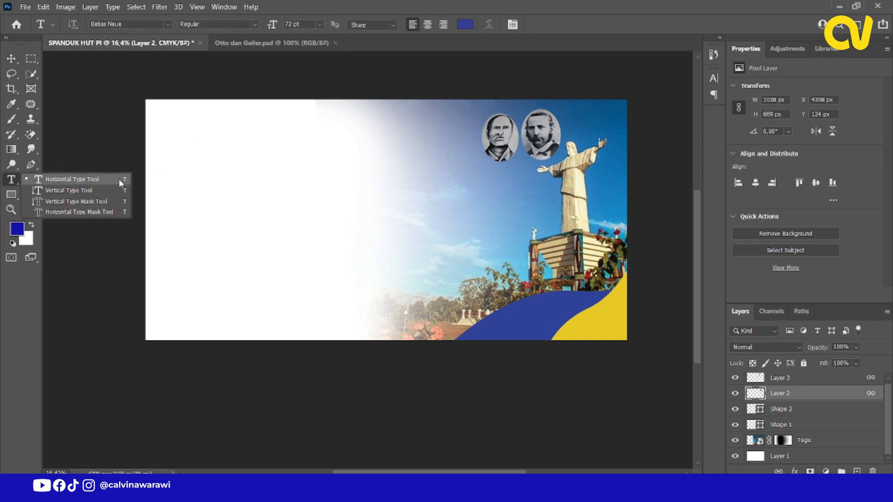
click(120, 179)
click(237, 145)
click(320, 26)
click(294, 174)
text(Selamat Memperingati)
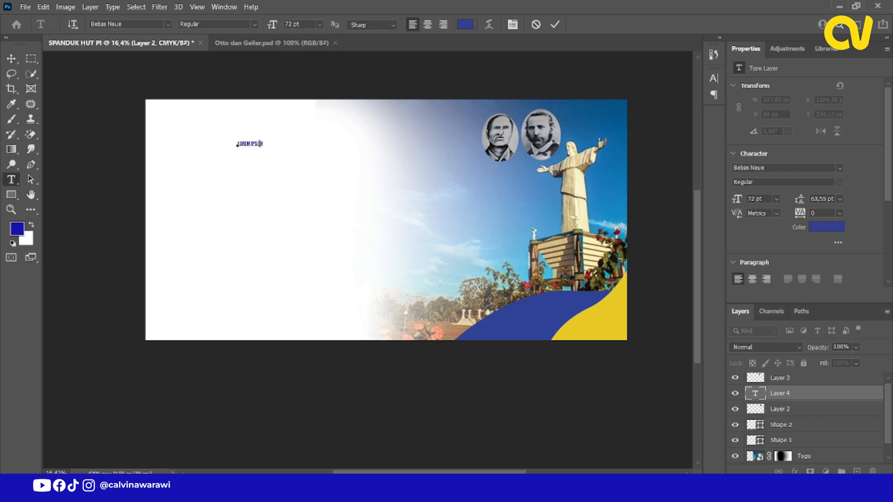
click(11, 59)
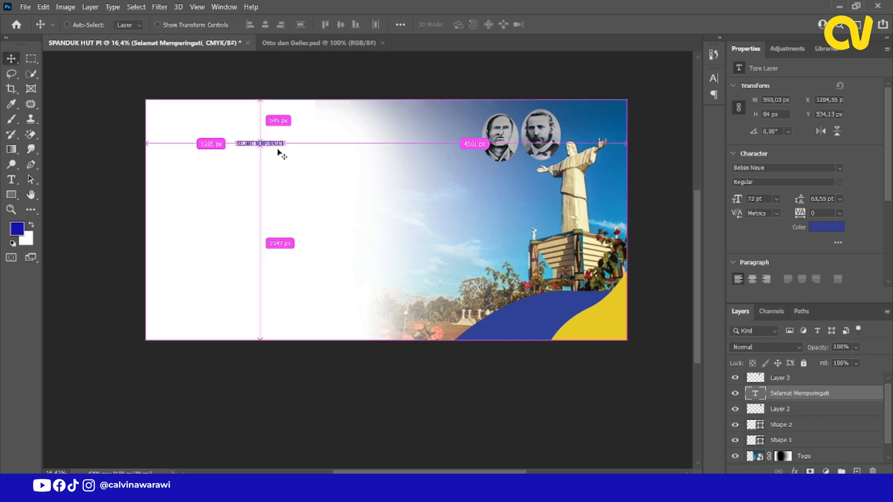
Enlarge the "Selamat Memperingati" text proportionally to about 2583 px wide.
key(ctrl+t)
drag(287, 148, 360, 145)
click(576, 24)
Change the heading's font to Mr Dafoe Regular and move it to about X 897 px, Y 266 px.
click(715, 79)
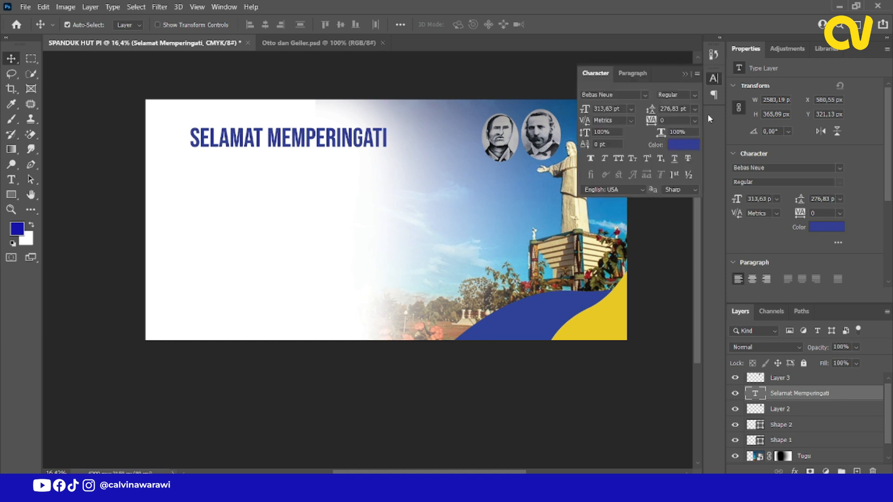
click(620, 96)
text(m)
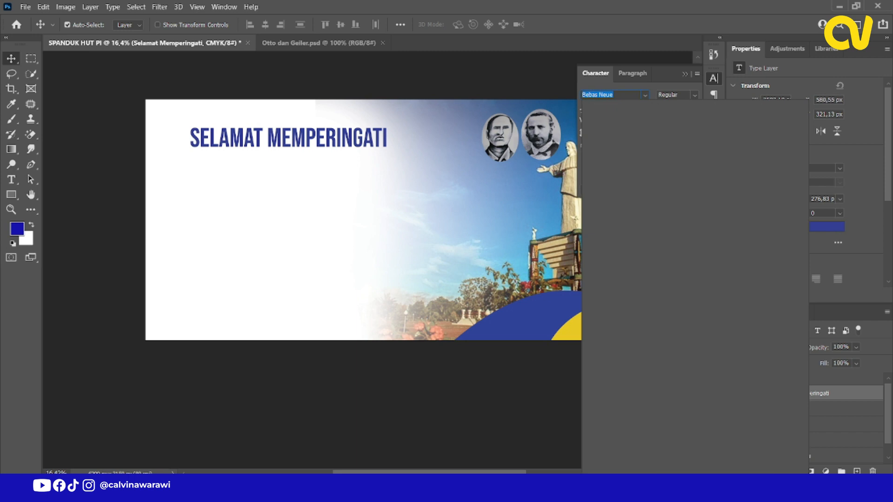
text(r Dafoe)
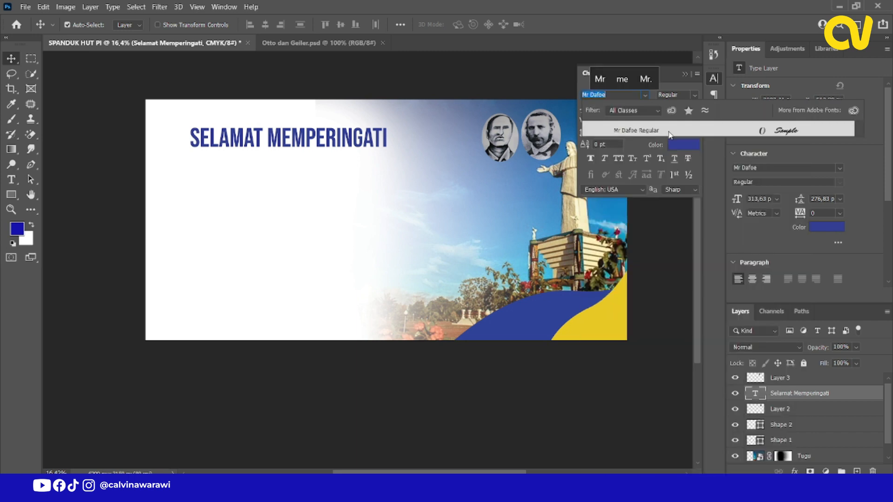
key(Return)
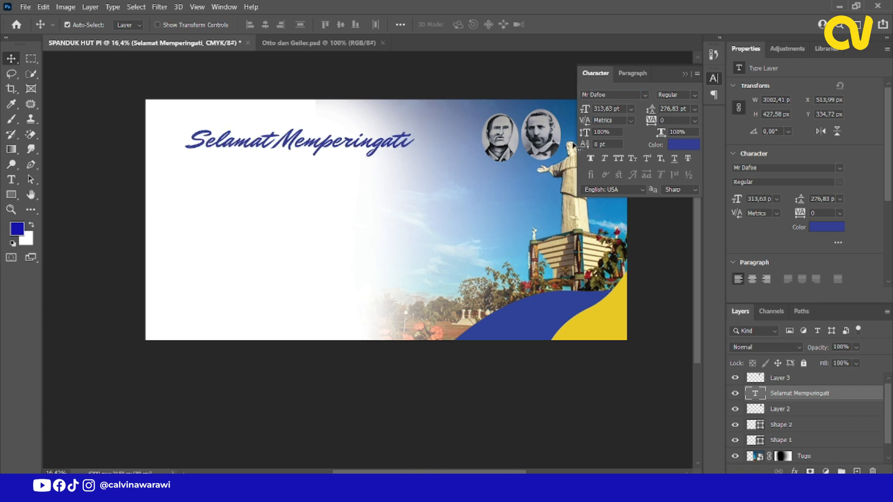
drag(398, 148, 424, 138)
click(685, 74)
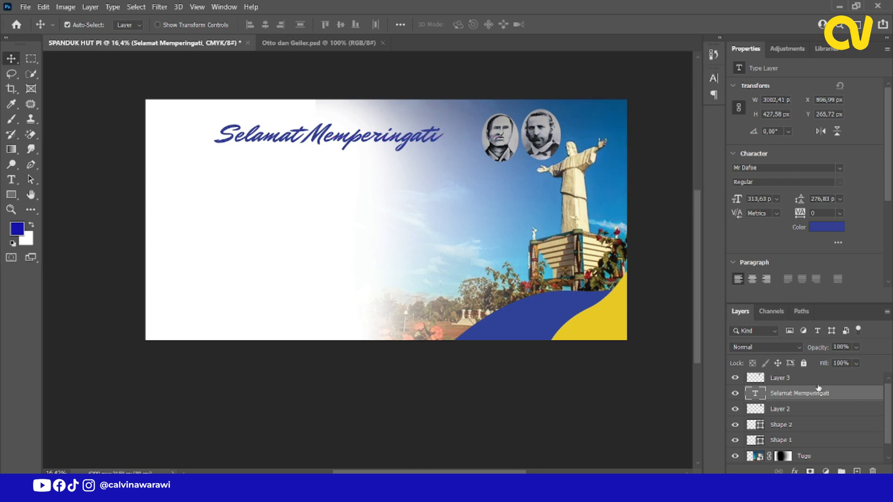
Move the heading layer to the top of the layer stack and group all layers beneath it as "Background".
drag(799, 392, 798, 374)
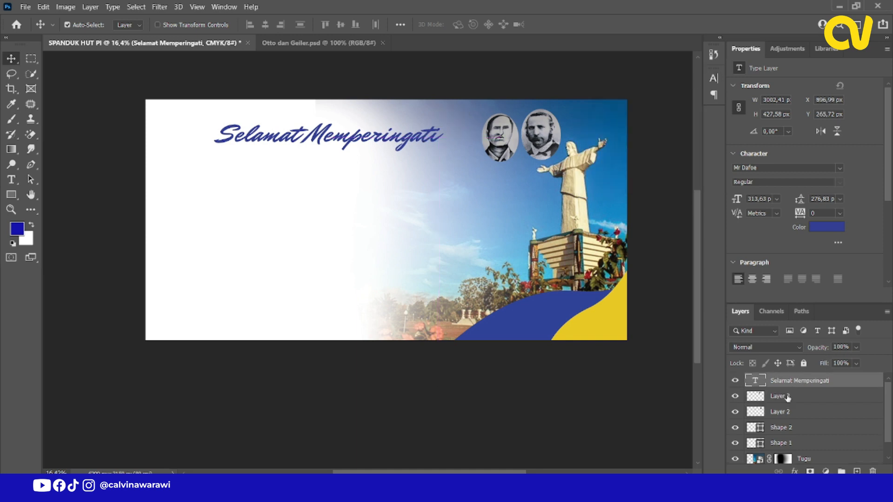
click(787, 399)
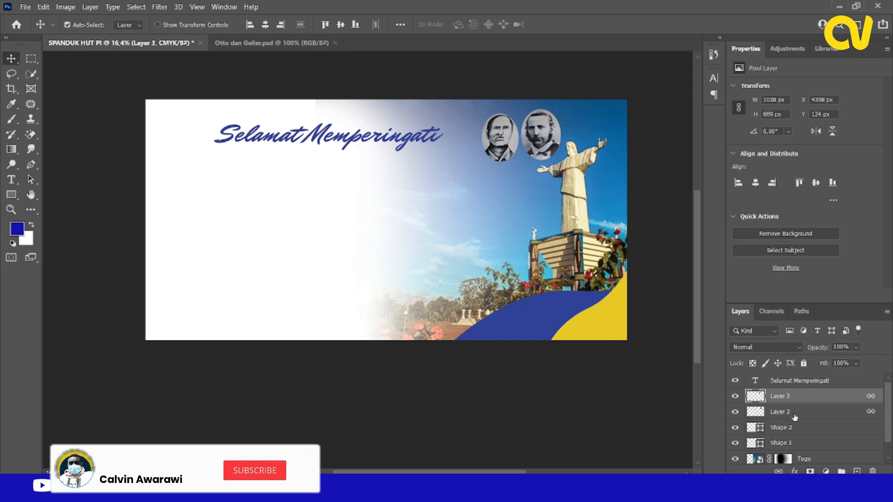
scroll(795, 417, down, 2)
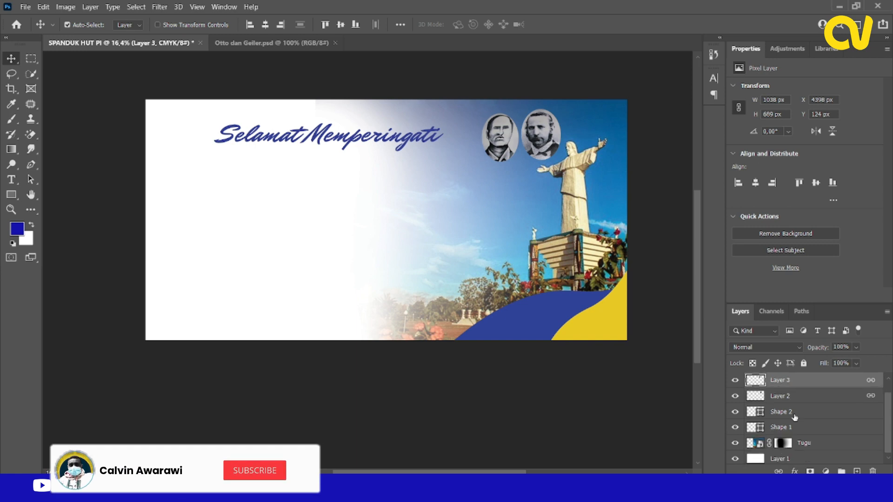
click(791, 463)
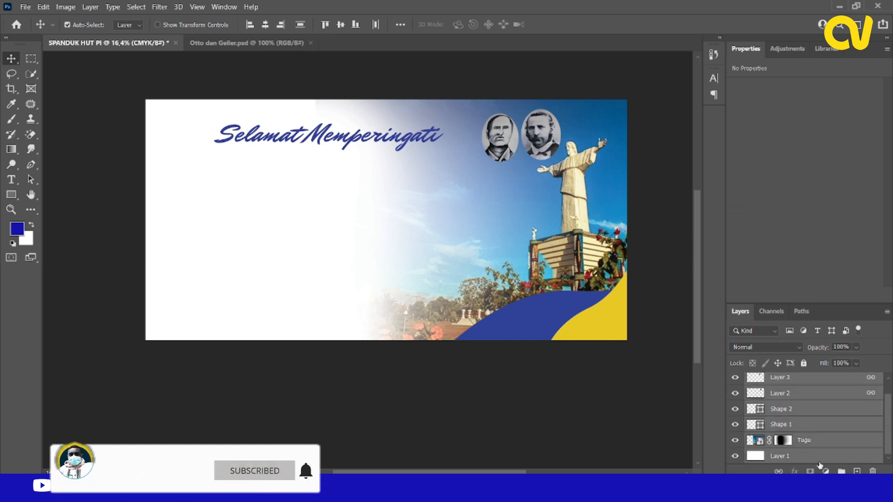
key(ctrl+g)
double_click(780, 396)
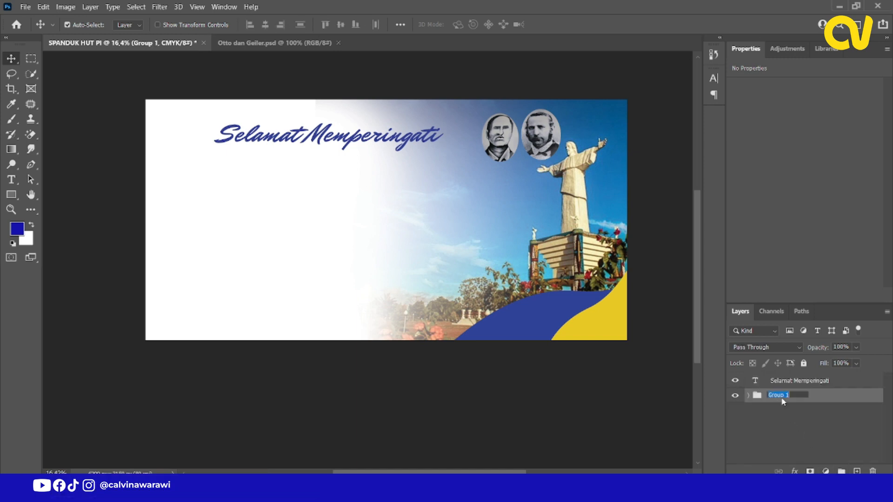
text(Backgro)
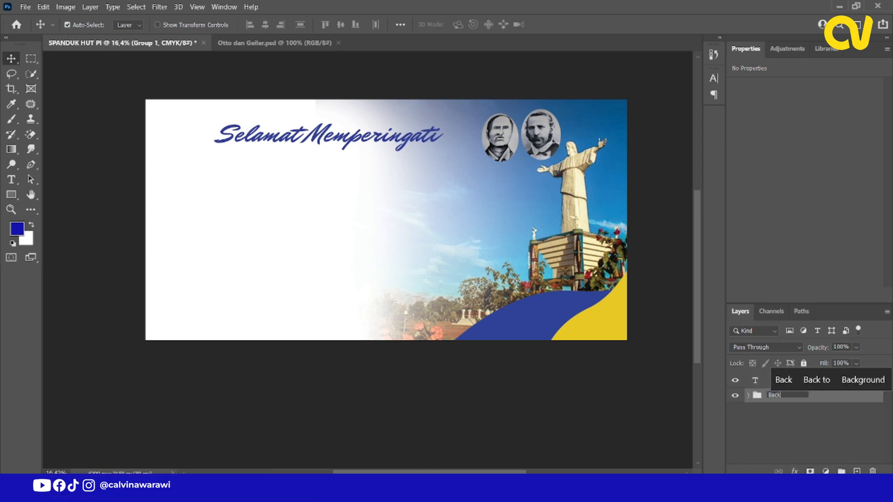
key(Return)
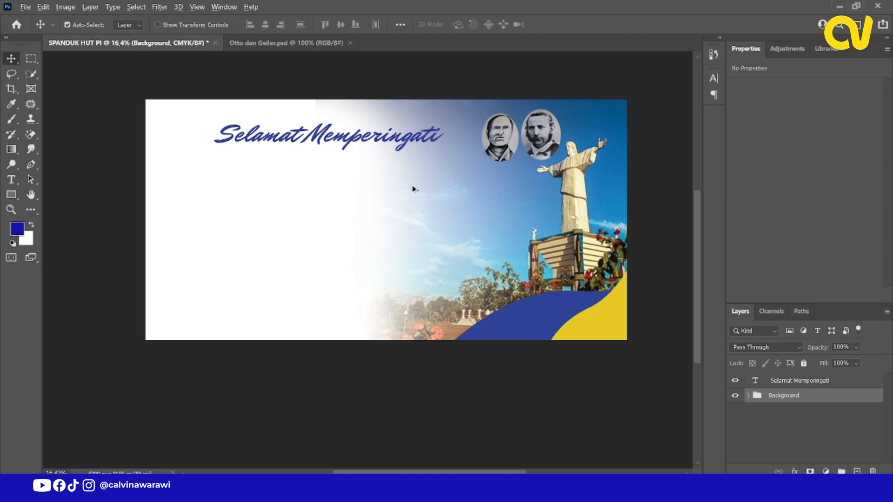
Move the "Selamat Memperingati" heading slightly up, to about Y 213 px.
scroll(413, 186, up, 1)
drag(408, 140, 409, 136)
scroll(410, 135, up, 1)
Switch to Notepad, copy the line "HUT PEKABARAN INJIL" and return to the banner.
key(alt+Tab)
drag(130, 351, 224, 348)
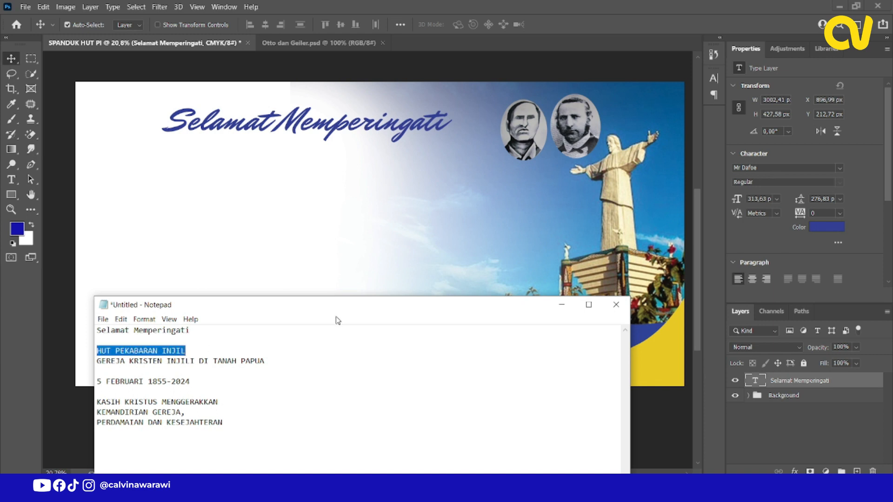
click(562, 305)
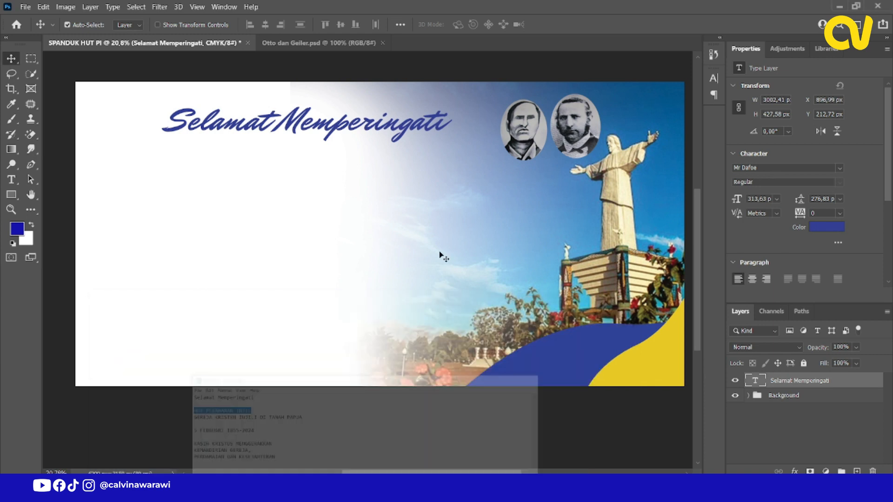
Duplicate the "Selamat Memperingati" heading directly below itself and replace the copy's text with "HUT PEKABARAN INJIL".
right_click(380, 126)
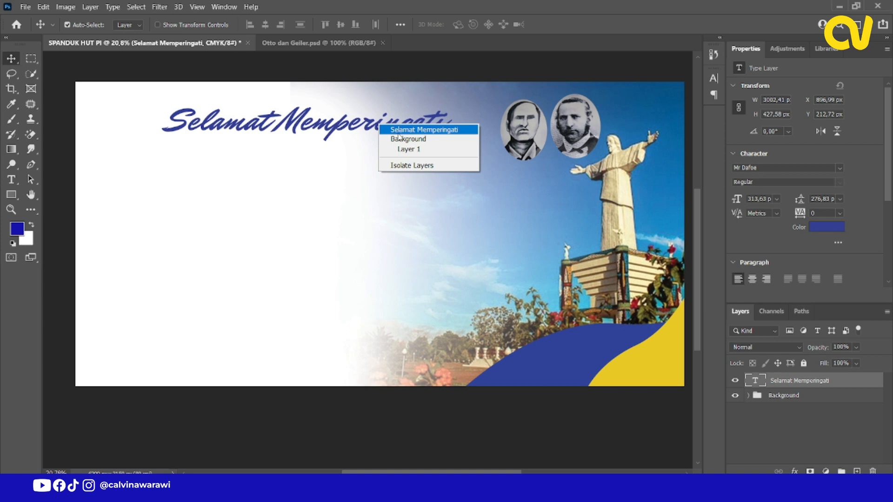
click(386, 131)
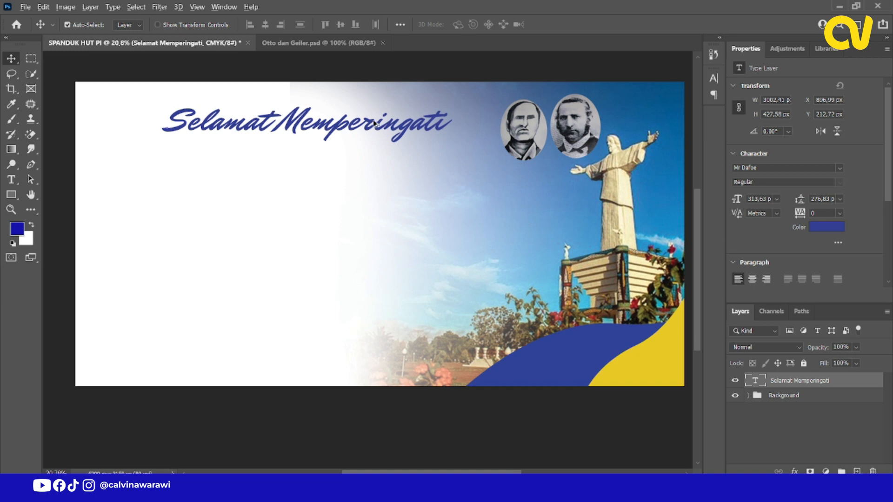
drag(371, 123, 375, 168)
key(t)
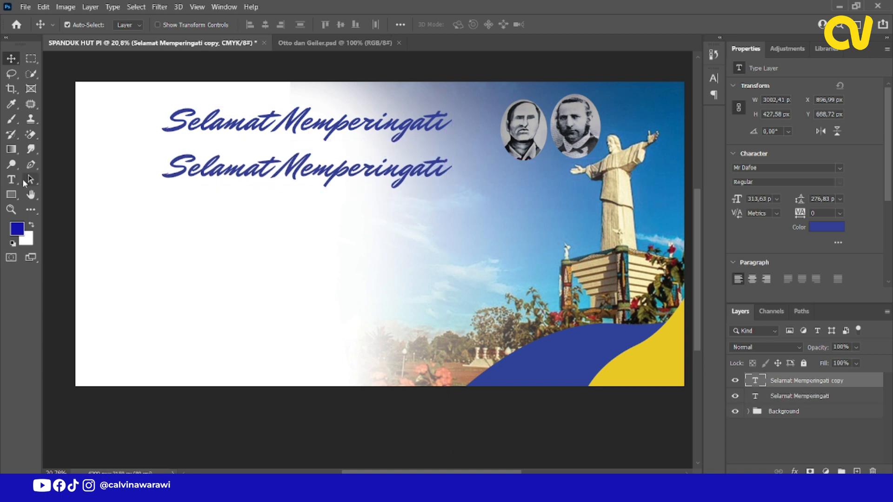
triple_click(226, 171)
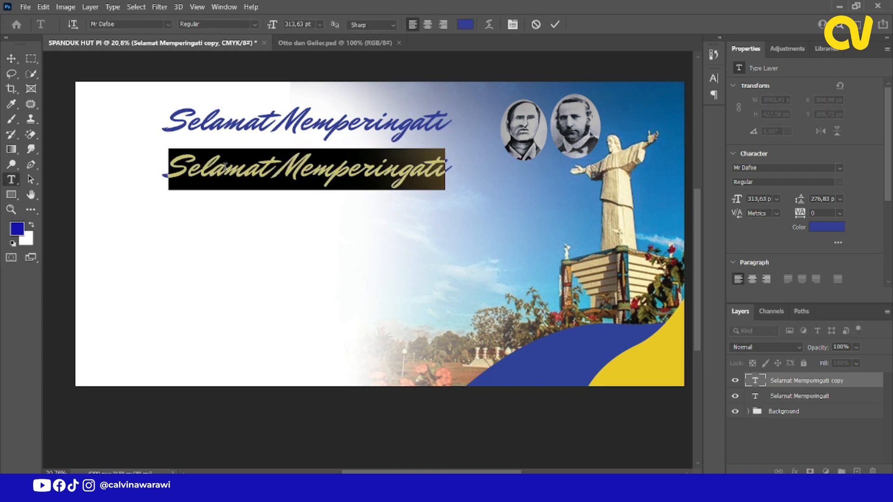
key(ctrl+v)
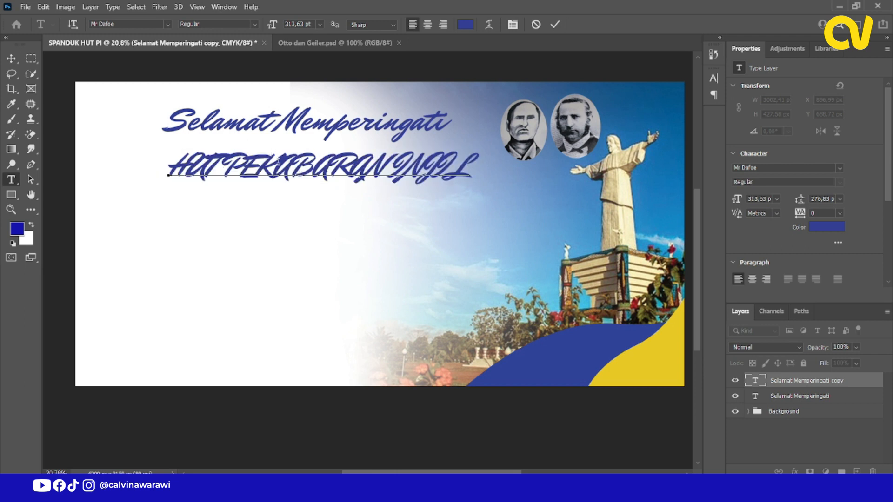
Change the font of the "HUT PEKABARAN INJIL" text to Montserrat ExtraBold.
triple_click(277, 170)
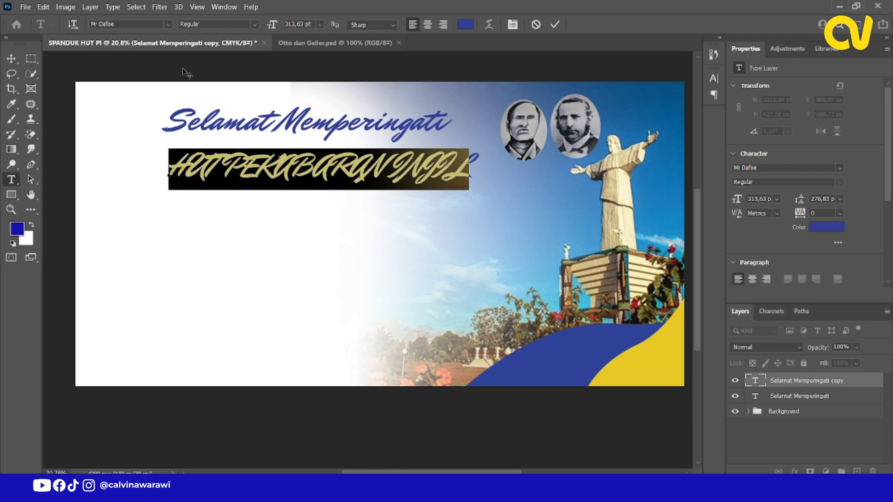
click(127, 25)
text(mont)
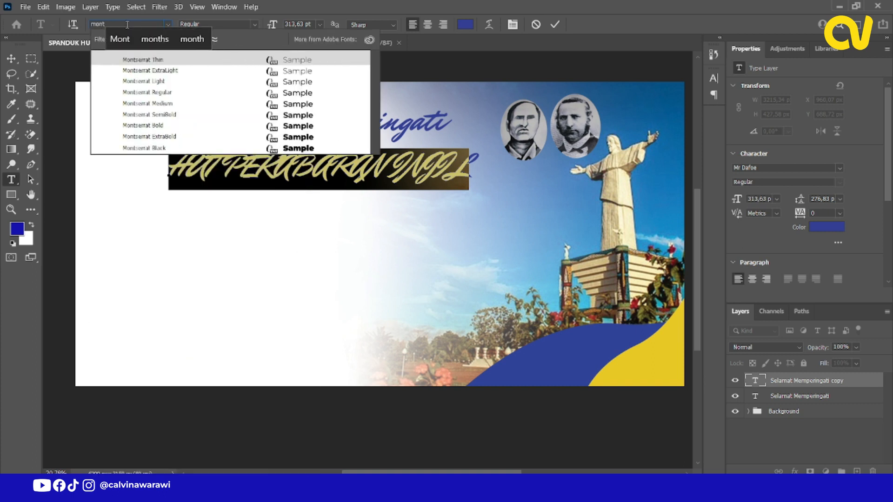
click(177, 82)
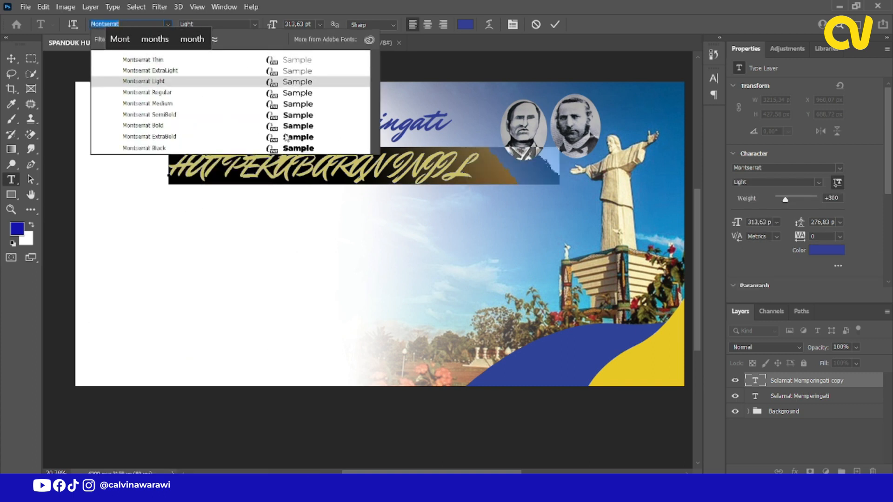
click(286, 136)
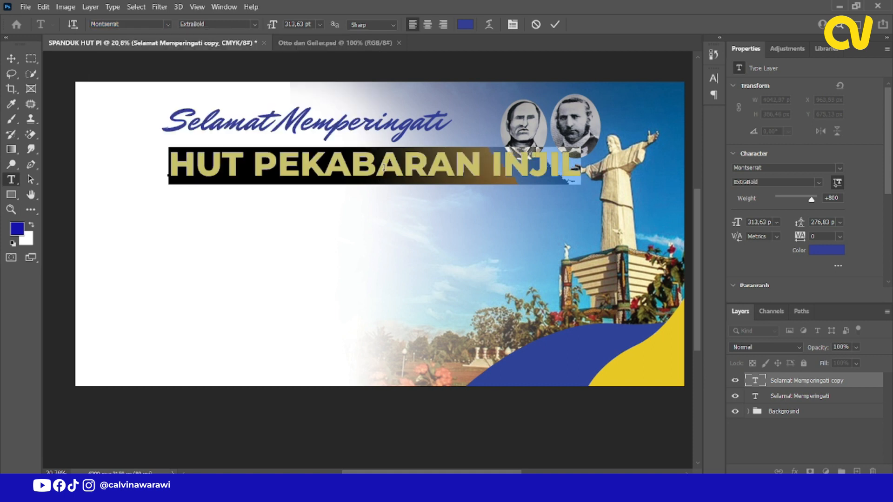
Scale the "HUT PEKABARAN INJIL" text down to about 82% and move it slightly up, to about Y 668 px.
click(383, 167)
click(11, 58)
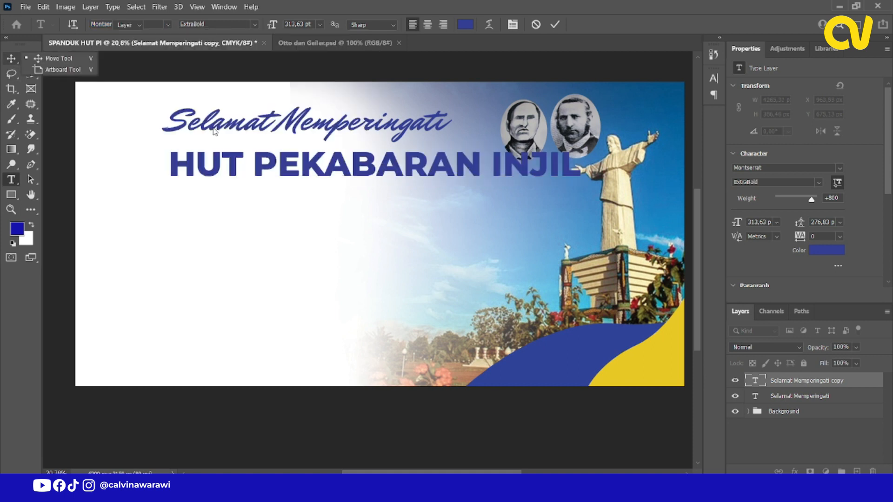
key(ctrl+t)
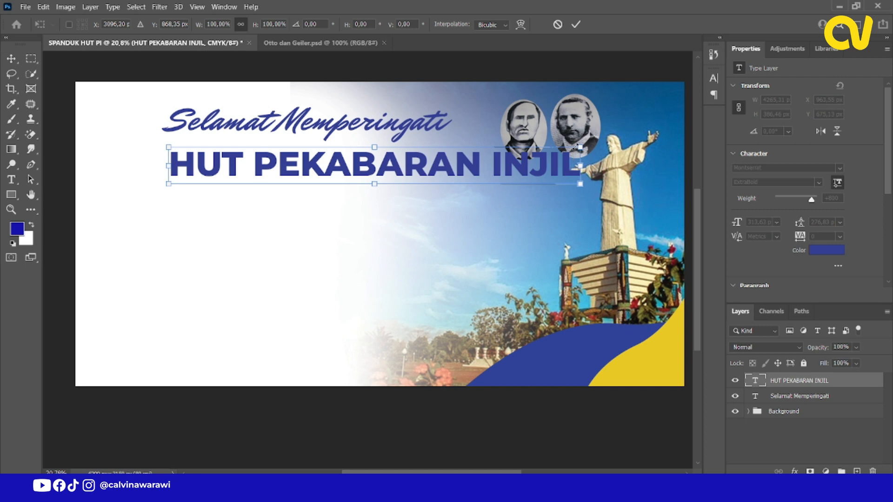
drag(575, 150, 514, 154)
drag(507, 184, 504, 182)
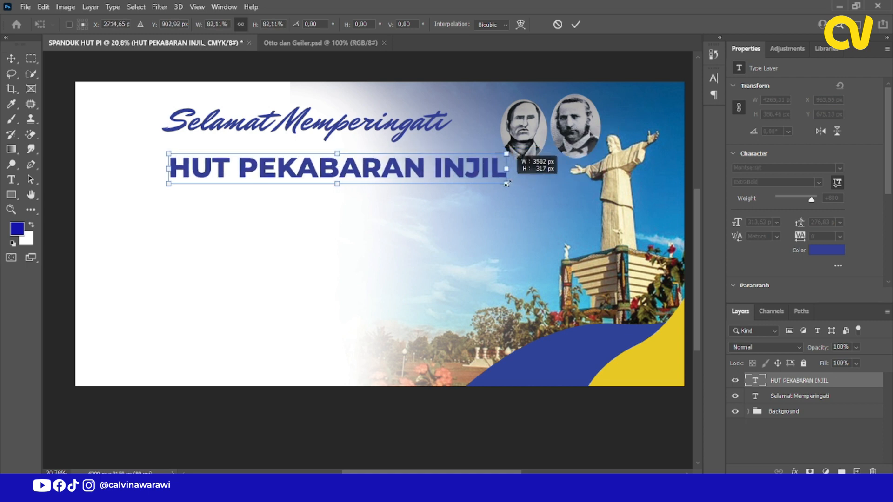
click(576, 24)
drag(461, 178, 452, 165)
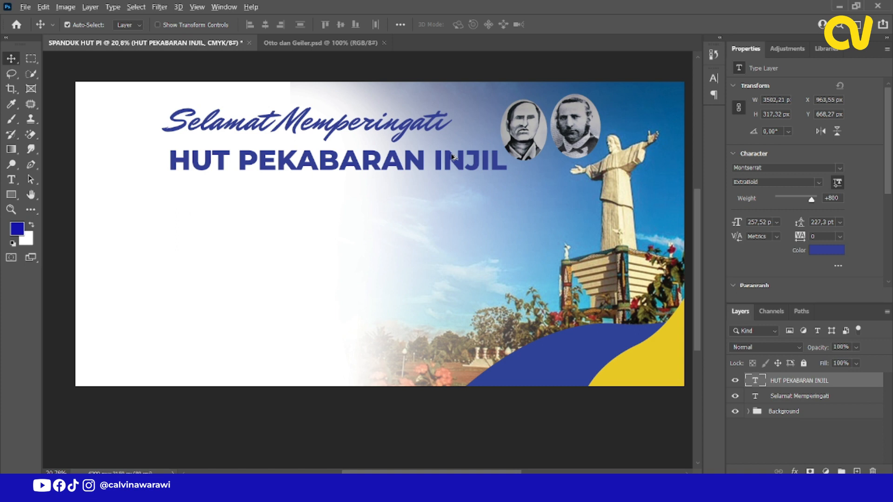
Duplicate the "HUT PEKABARAN INJIL" text directly below itself and replace the copy's text with the Notepad line "GEREJA KRISTEN INJILI DI TANAH PAPUA".
drag(452, 157, 452, 184)
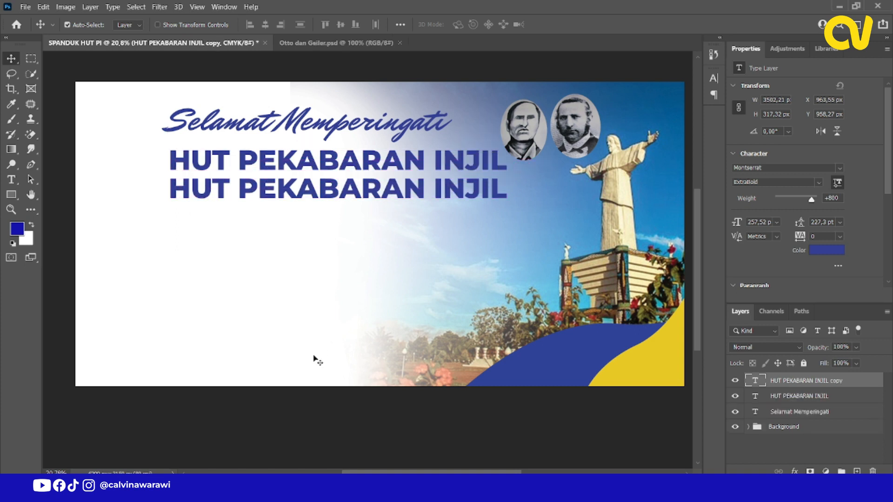
key(alt+Tab)
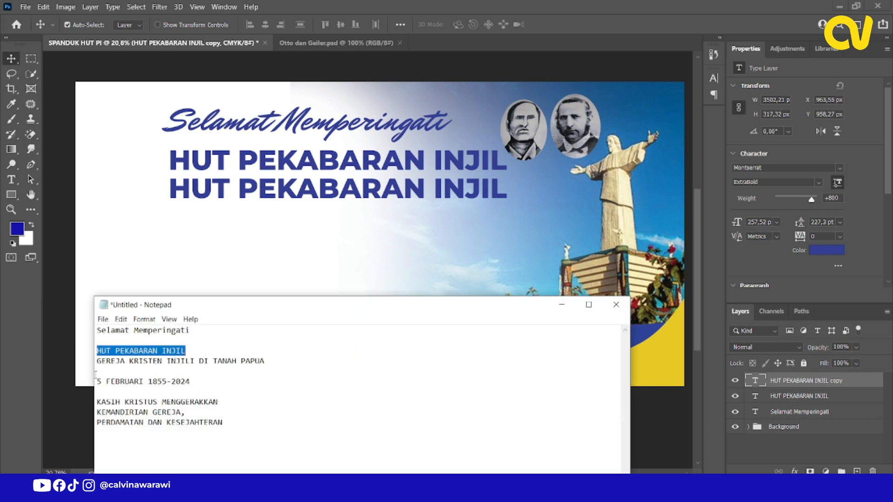
drag(99, 362, 271, 367)
key(ctrl+c)
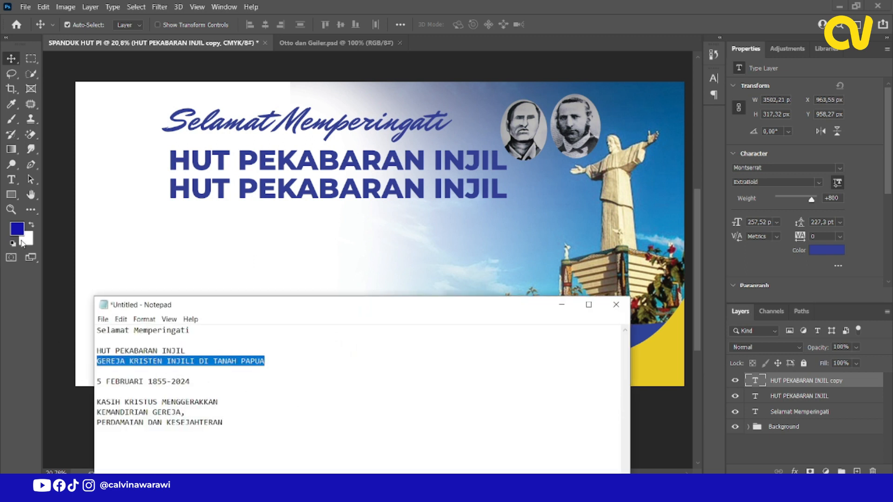
key(alt+Tab)
click(11, 180)
click(233, 197)
key(ctrl+a)
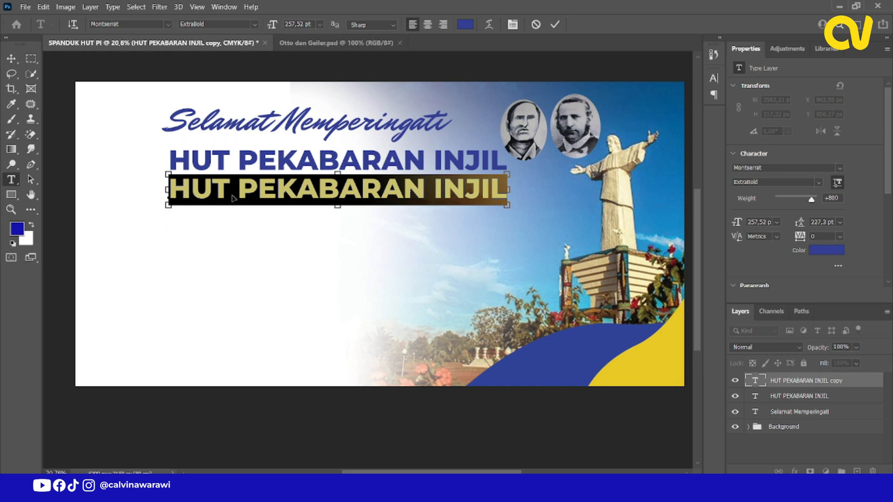
key(ctrl+v)
Change the font style of the "GEREJA KRISTEN INJILI DI TANAH PAPUA" line to Montserrat SemiBold.
key(ctrl+a)
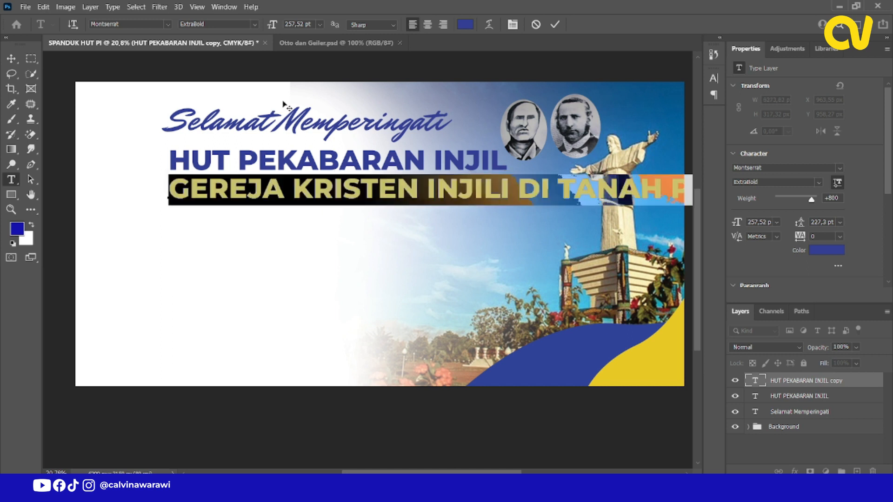
click(254, 25)
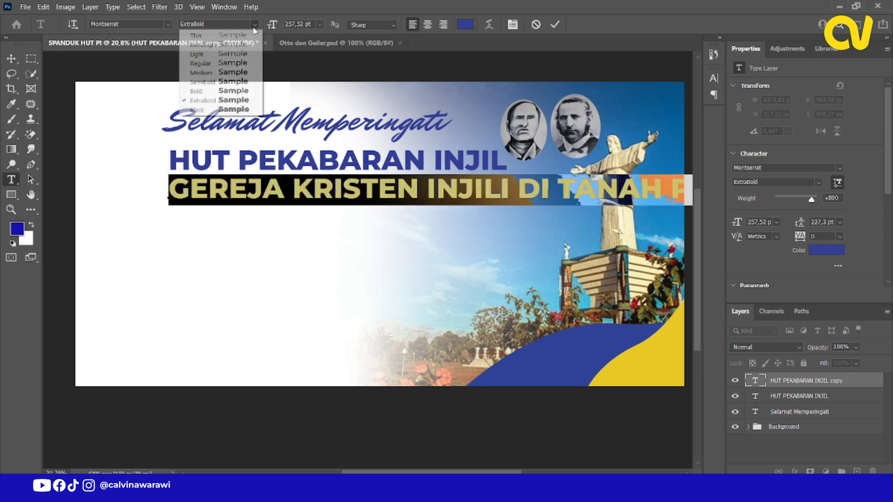
click(231, 82)
click(191, 173)
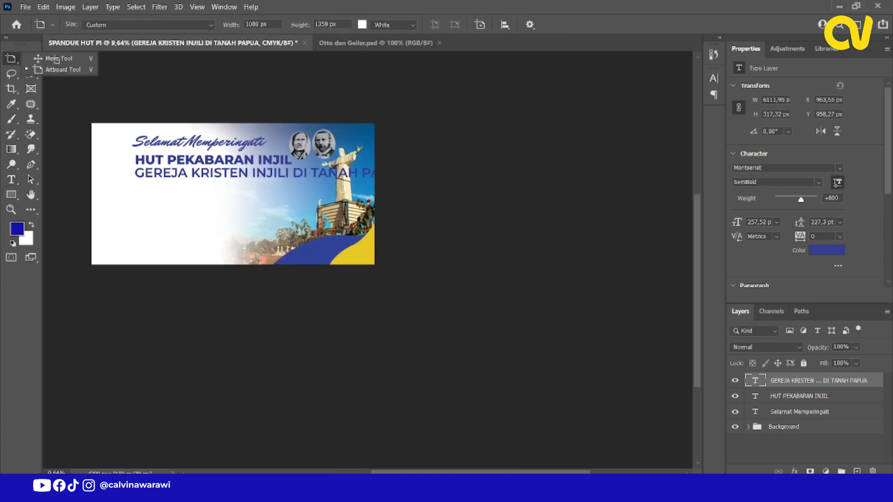
Scale the "GEREJA KRISTEN INJILI DI TANAH PAPUA" line down to about 149 pt, roughly as wide as the heading above.
click(53, 58)
scroll(172, 166, up, 6)
key(ctrl+t)
drag(486, 199, 396, 198)
key(Return)
Draw a rectangle about 1872 x 258 px below the church name line and round its corners to about 38 px.
scroll(514, 198, down, 3)
scroll(227, 216, up, 7)
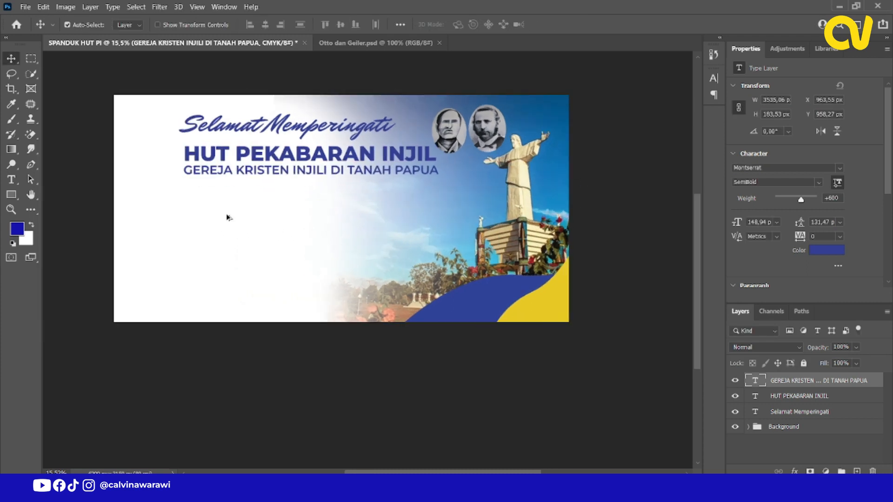
click(14, 197)
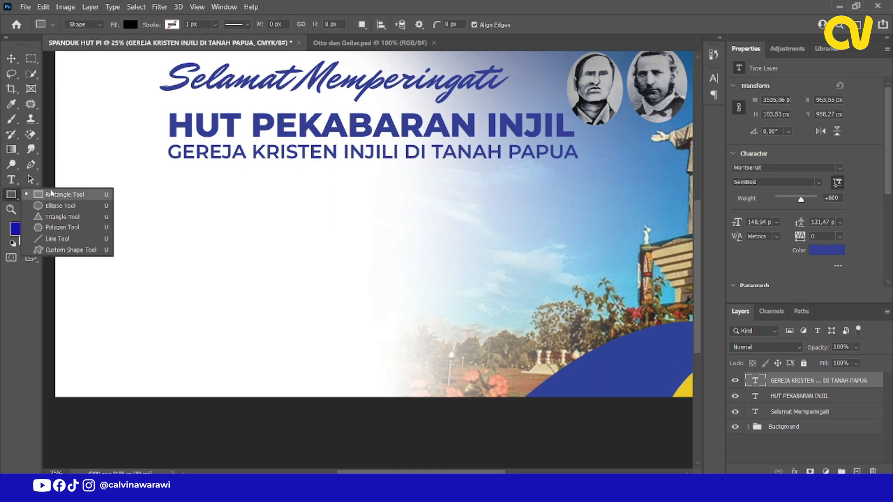
click(61, 199)
drag(170, 167, 387, 196)
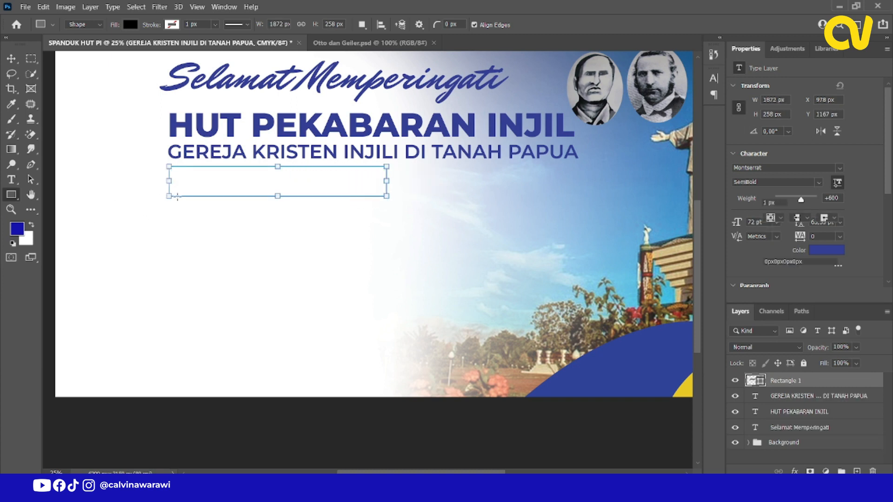
scroll(182, 164, up, 10)
drag(177, 155, 180, 157)
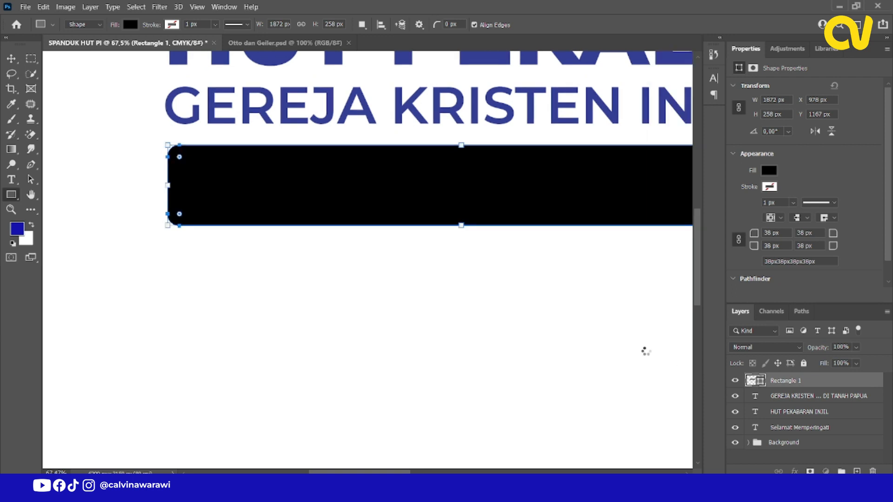
Fill the rounded rectangle with the blue sampled from the "HUT PEKABARAN INJIL" text.
double_click(752, 380)
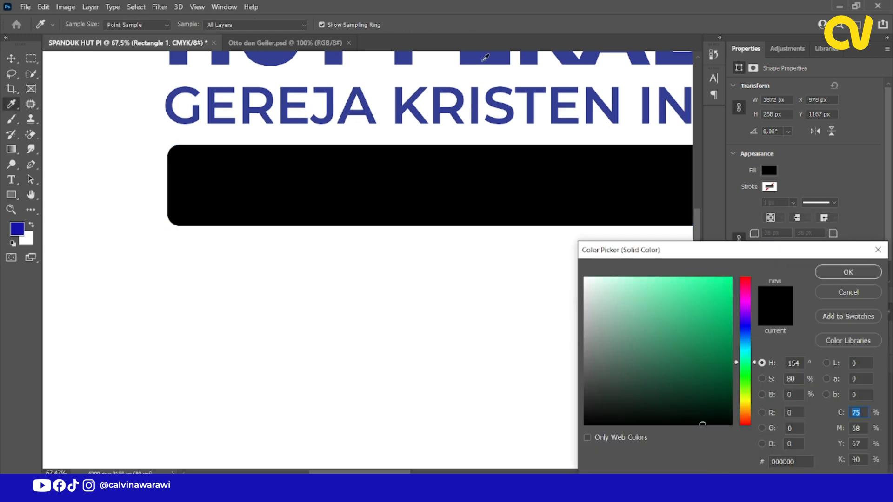
click(484, 58)
click(848, 272)
scroll(184, 242, down, 6)
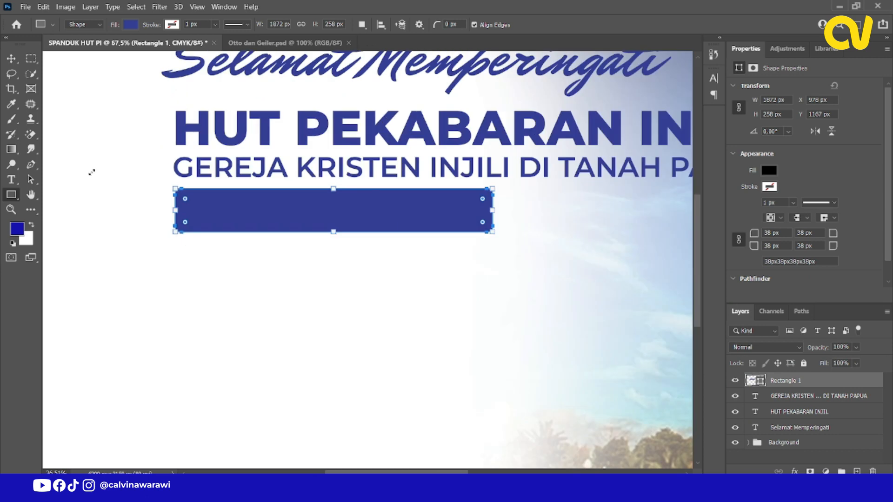
Duplicate the "GEREJA KRISTEN INJILI DI TANAH PAPUA" line below the blue bar, at about Y 1552 px.
click(11, 59)
scroll(244, 198, down, 6)
scroll(269, 225, up, 3)
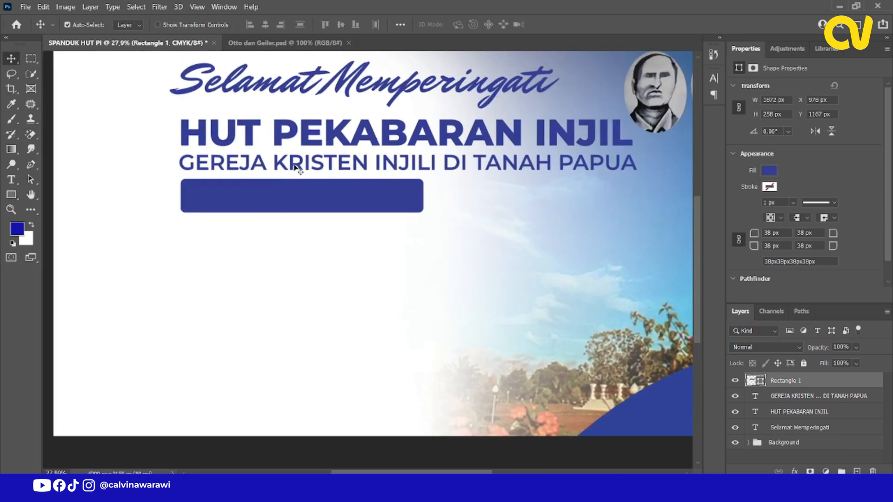
click(296, 170)
drag(293, 210, 320, 216)
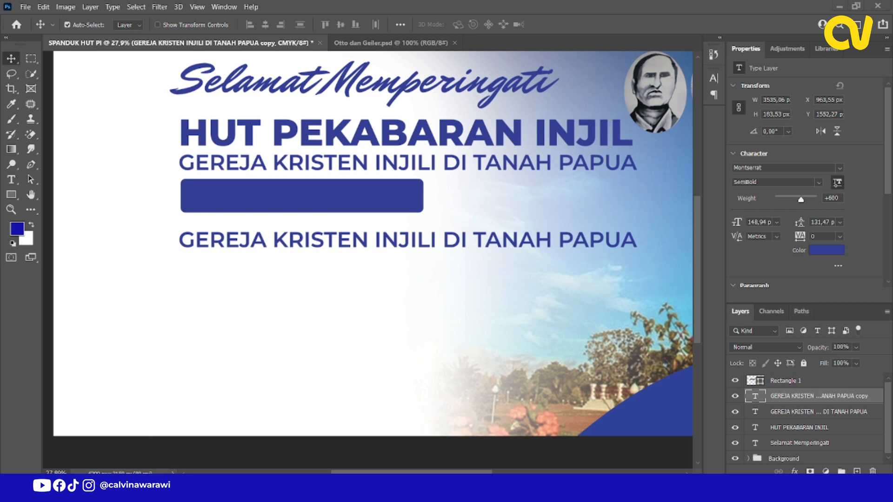
Copy "5 FEBRUARI 1855-2024" from Notepad and replace the text of the copy below the blue bar with it.
key(alt+Tab)
drag(191, 382, 91, 384)
key(ctrl+c)
key(alt+Tab)
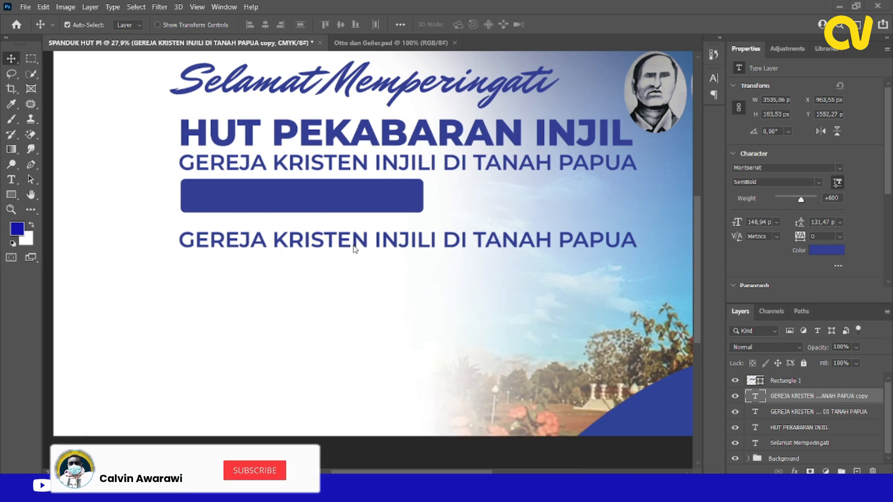
double_click(355, 241)
key(ctrl+v)
click(11, 58)
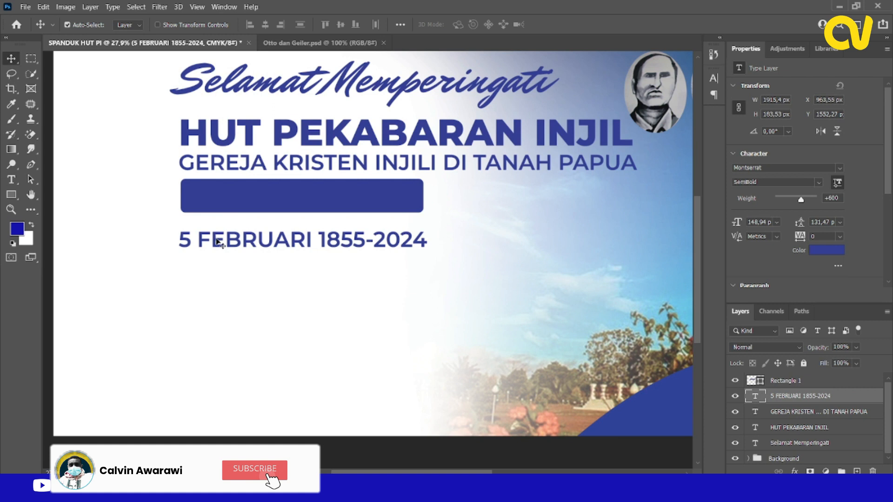
Move the "5 FEBRUARI 1855-2024" text onto the blue bar, colour it yellow and place its layer above the rectangle.
drag(220, 240, 228, 202)
click(713, 79)
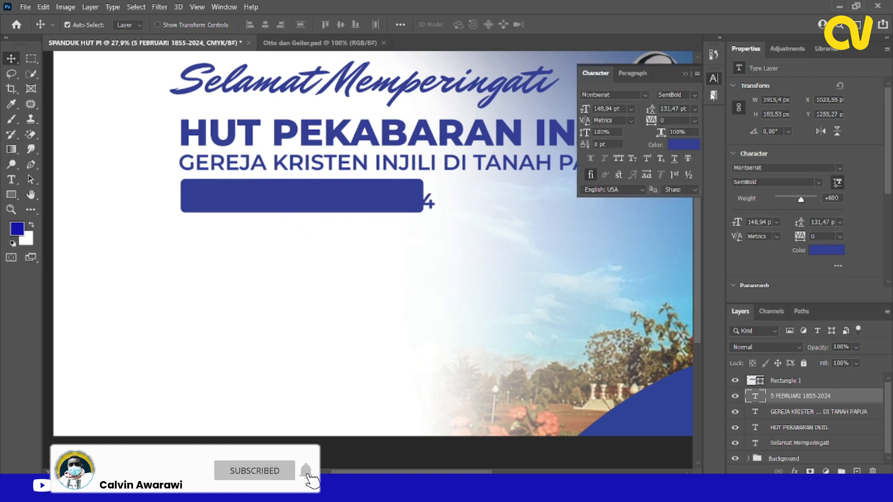
click(692, 146)
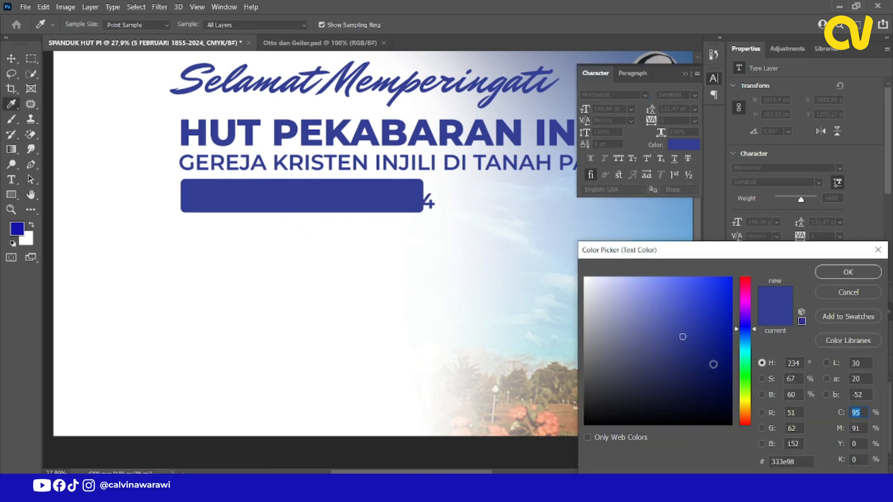
drag(743, 410, 782, 375)
click(718, 285)
key(Return)
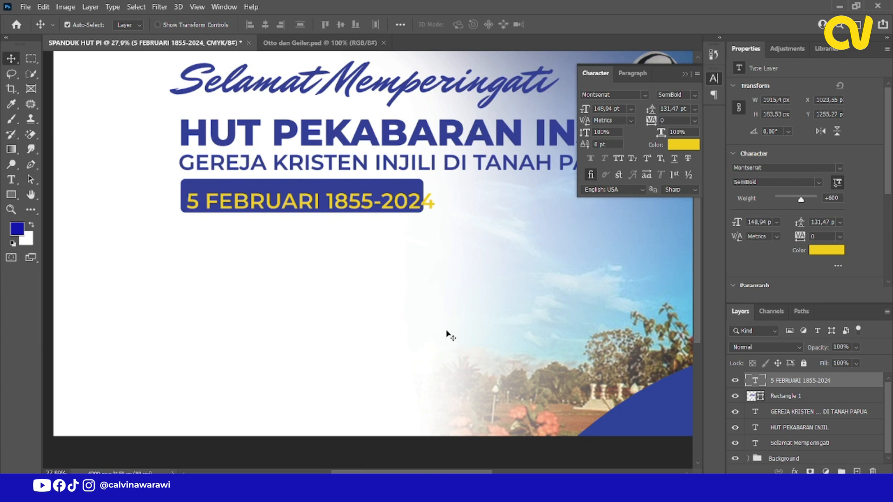
Scale the "5 FEBRUARI 1855-2024" text down to about 88% and centre it horizontally and vertically on the blue bar.
key(ctrl+t)
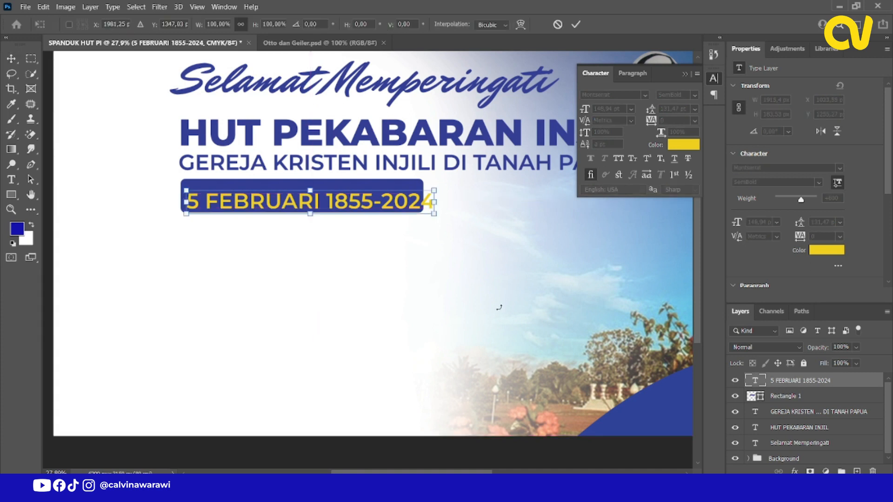
drag(425, 218, 397, 215)
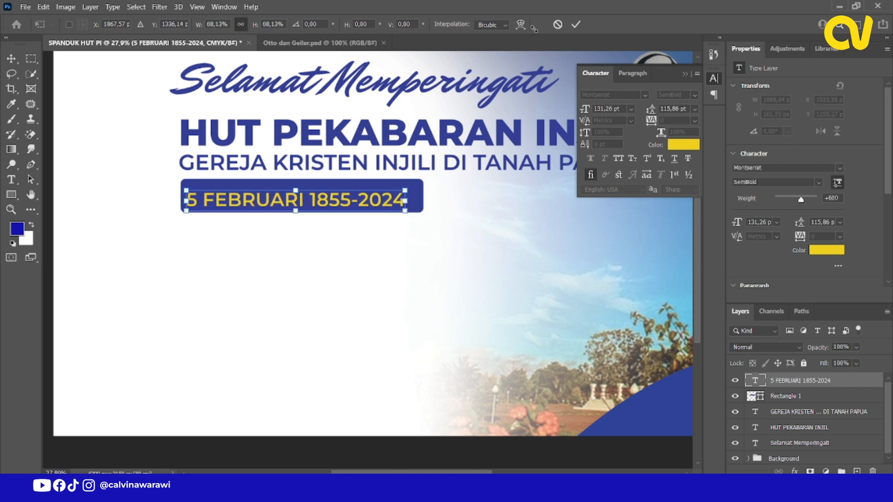
click(576, 24)
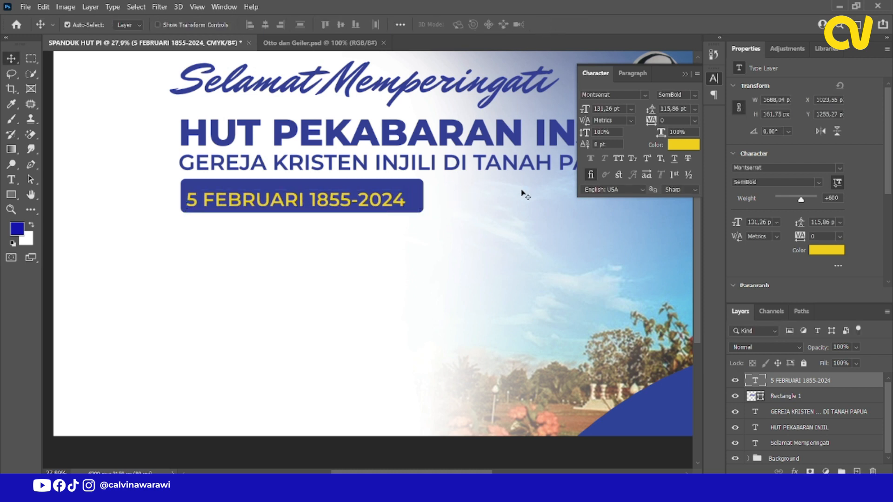
ctrl+click(758, 396)
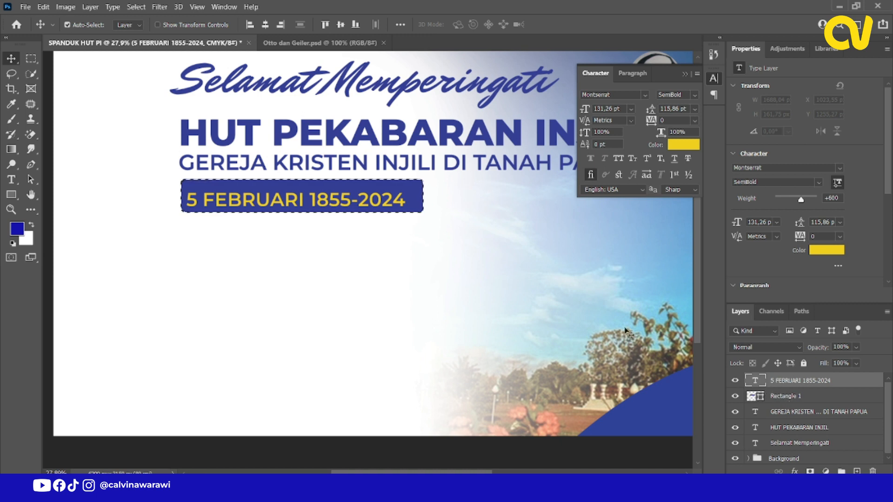
click(265, 24)
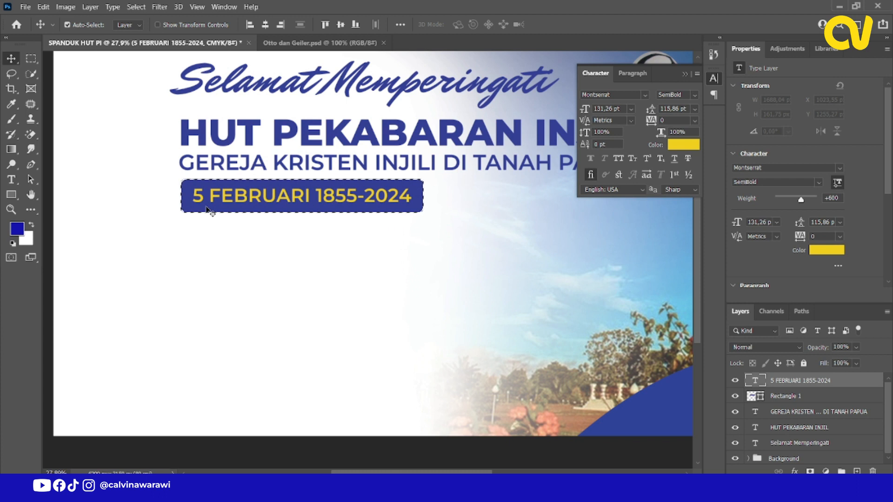
scroll(209, 209, down, 3)
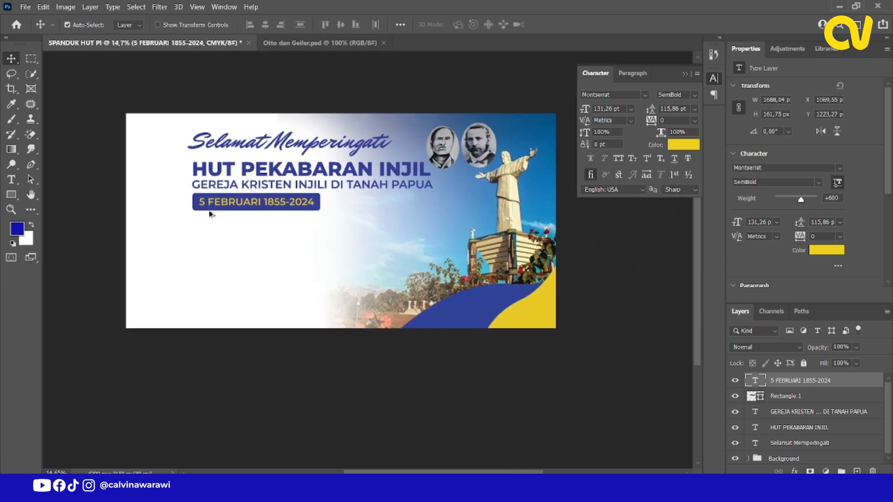
Copy the three-line theme text "KASIH KRISTUS MENGGERAKKAN KEMANDIRIAN GEREJA, PERDAMAIAN DAN KESEJAHTERAN" from Notepad and return to the banner.
scroll(228, 245, down, 1)
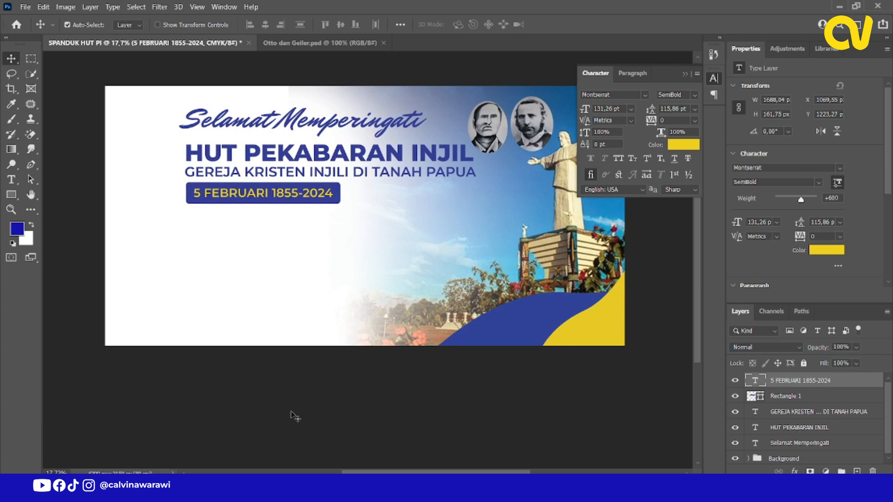
key(alt+Tab)
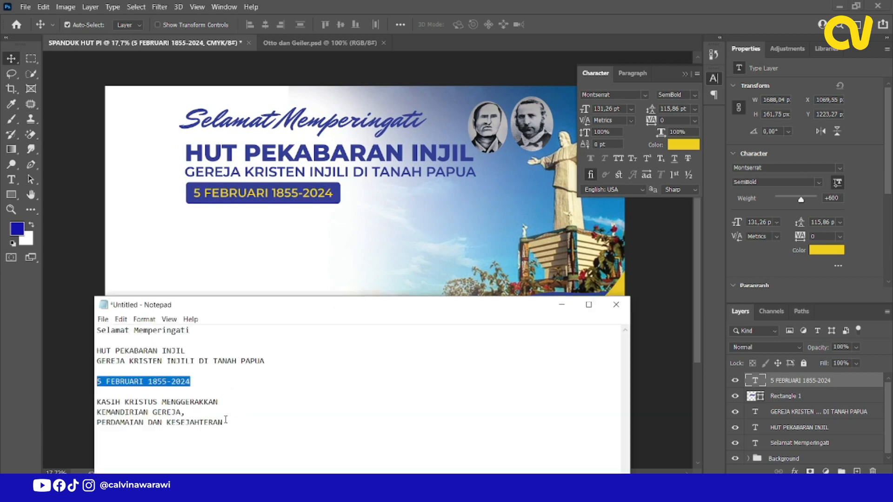
drag(236, 424, 109, 395)
key(ctrl+c)
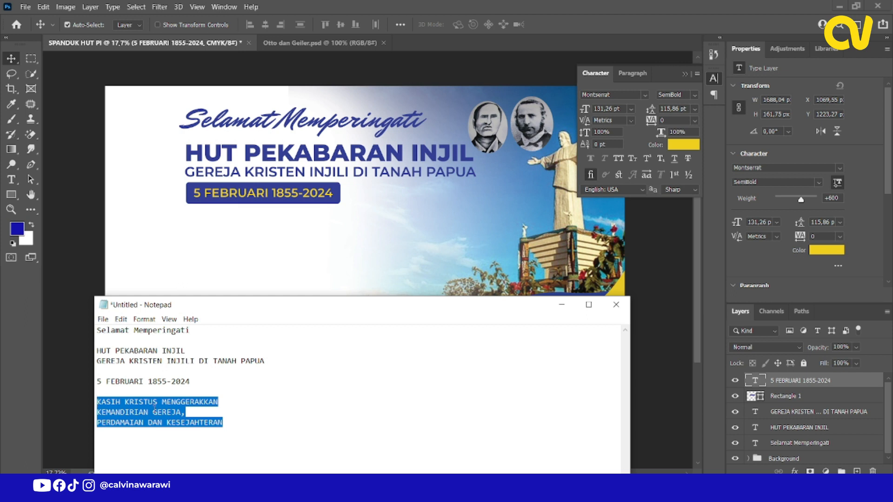
key(alt+Tab)
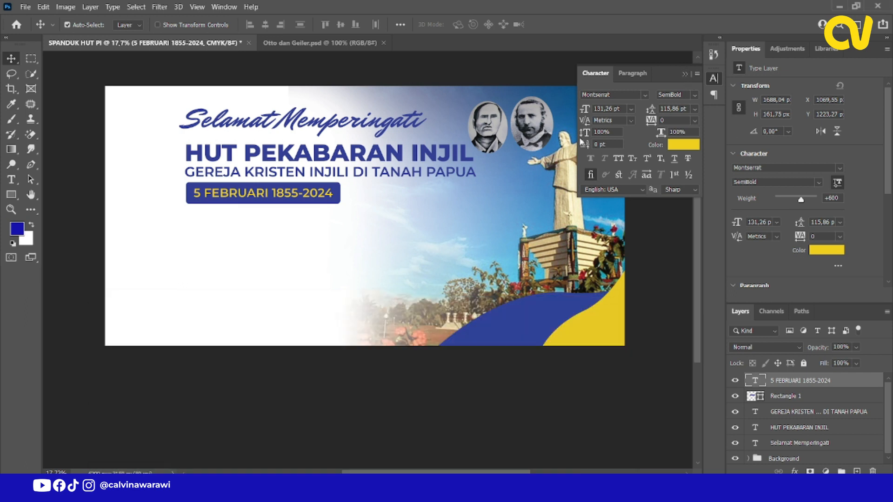
Duplicate the "GEREJA KRISTEN INJILI DI TANAH PAPUA" line below the blue bar and replace the copy's text with the copied theme text.
double_click(328, 178)
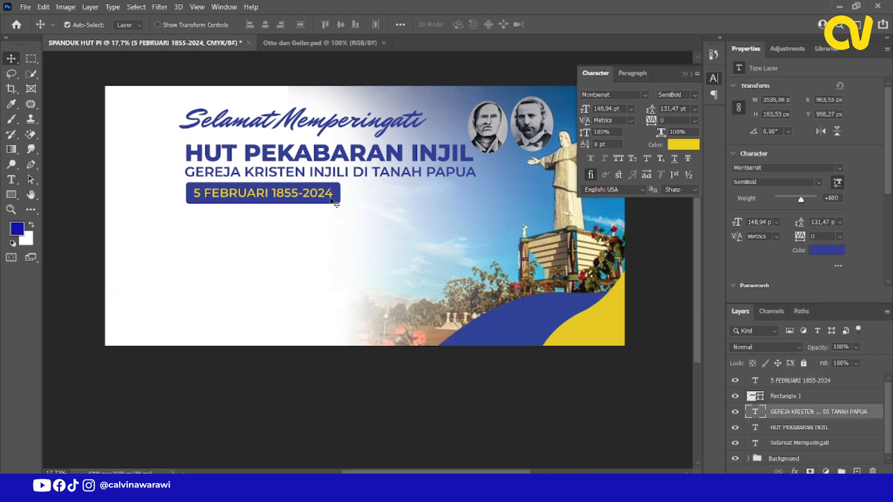
click(14, 59)
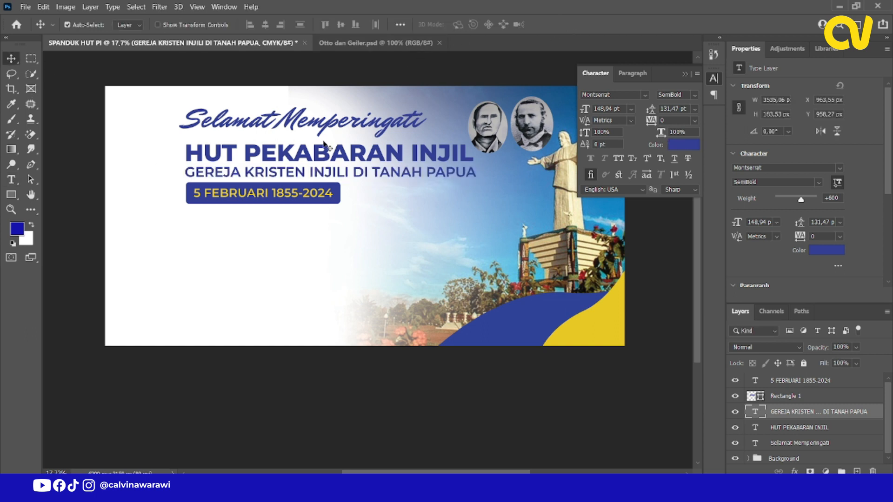
drag(321, 172, 321, 233)
double_click(321, 233)
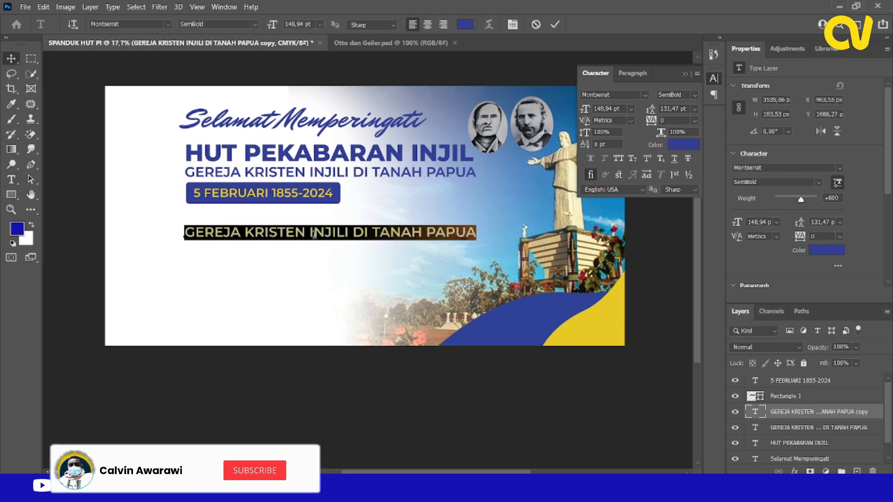
key(ctrl+v)
key(ctrl+a)
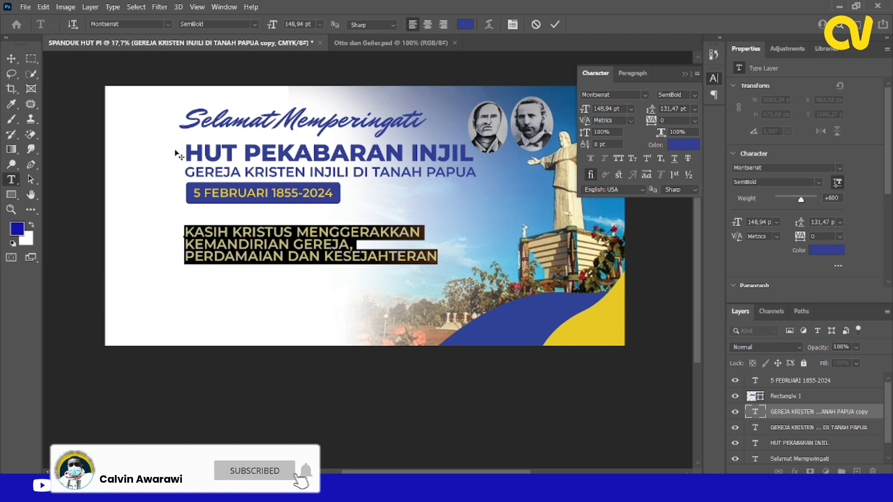
key(ctrl+Return)
Scale the theme text down to about 121 pt and move it to about X 2430, Y 1592 px, below the date bar.
key(ctrl+t)
drag(440, 265, 394, 258)
click(576, 25)
drag(314, 233, 439, 228)
drag(440, 236, 440, 237)
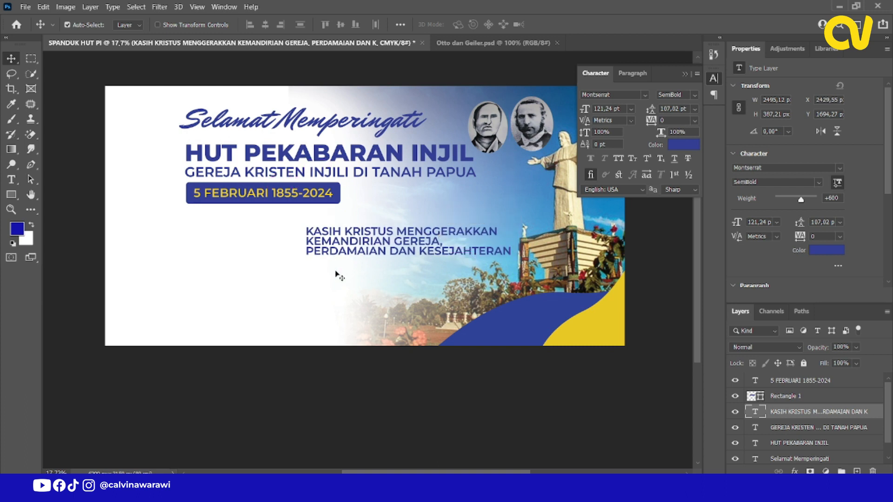
scroll(333, 269, up, 2)
drag(364, 227, 371, 215)
scroll(300, 276, down, 2)
scroll(300, 280, up, 2)
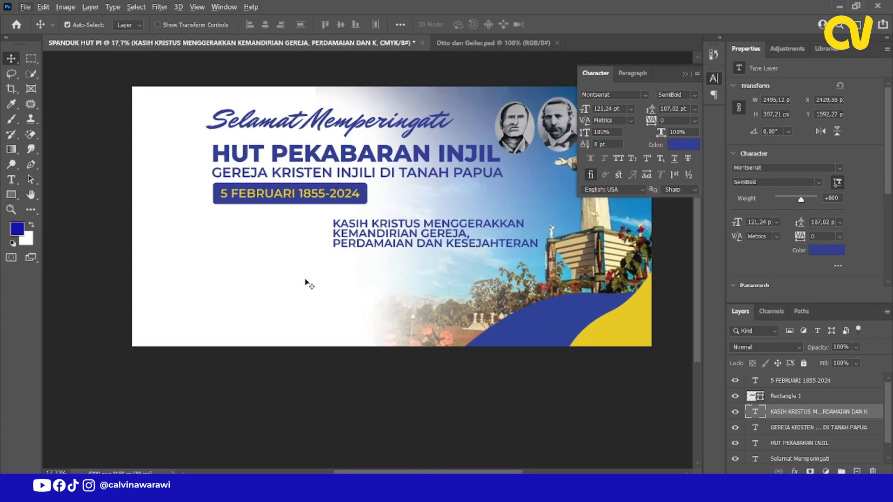
key(ctrl)
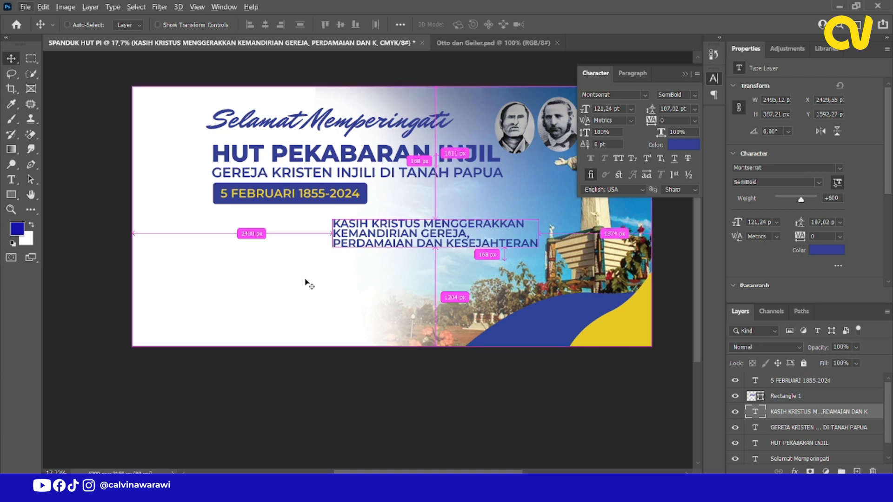
Find the LOGO HUT PI 169 image in the Logo HUT GKI folder under Pictures and open it.
key(ctrl+o)
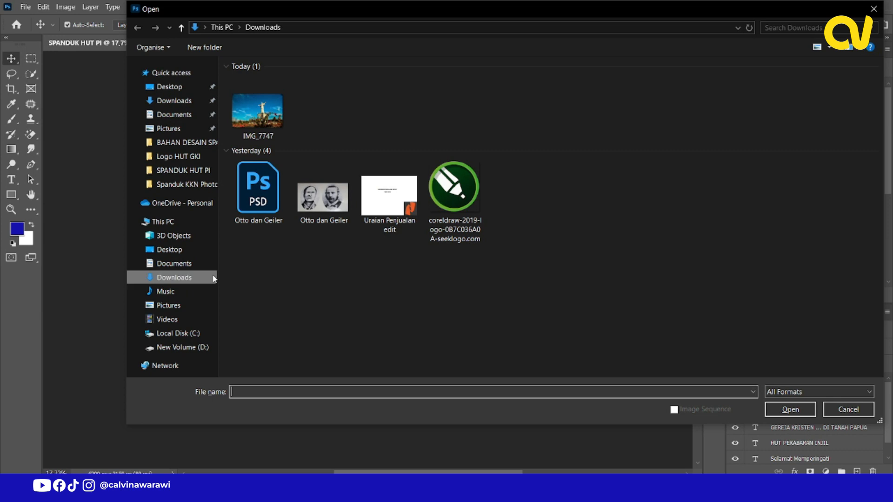
click(170, 305)
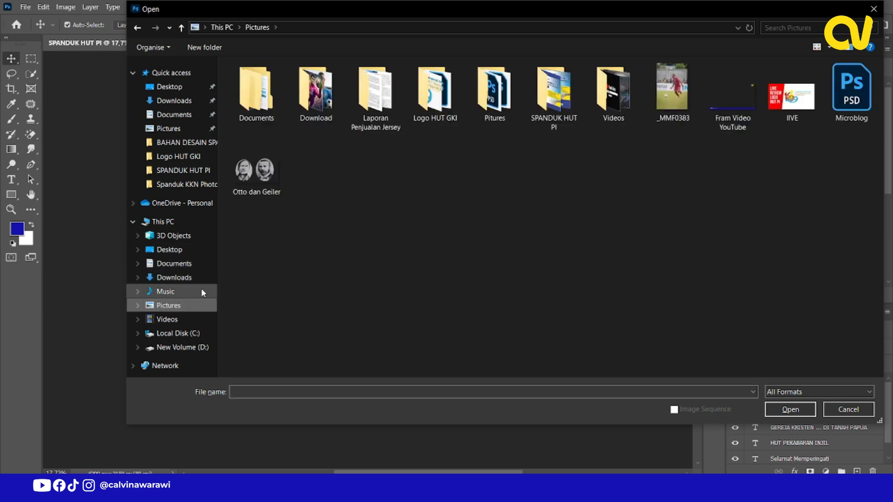
double_click(494, 93)
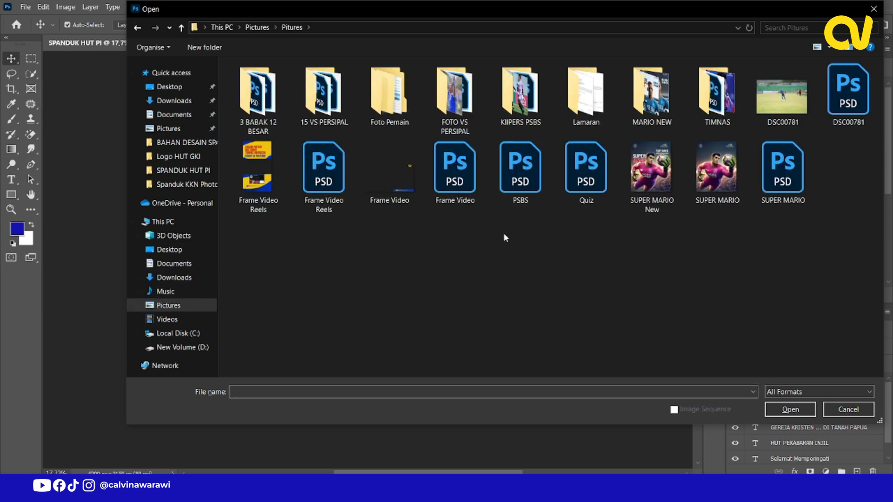
click(137, 28)
double_click(273, 111)
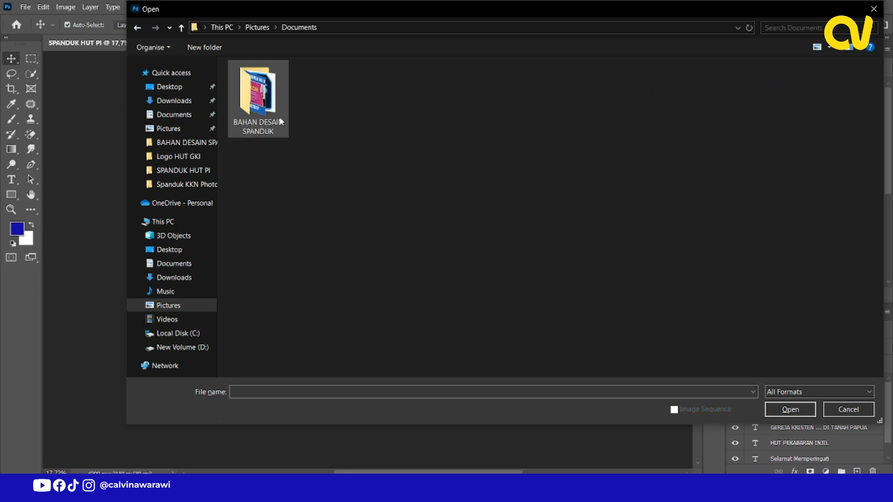
double_click(270, 116)
click(135, 30)
click(137, 29)
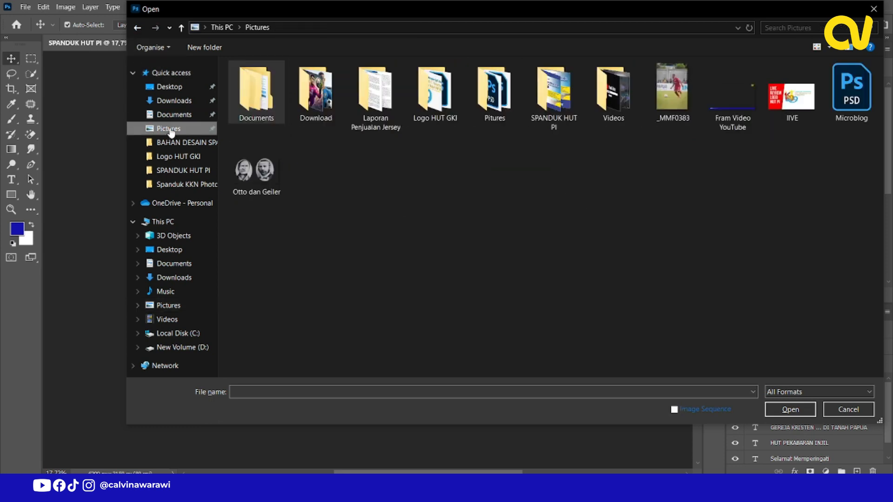
double_click(554, 93)
click(137, 29)
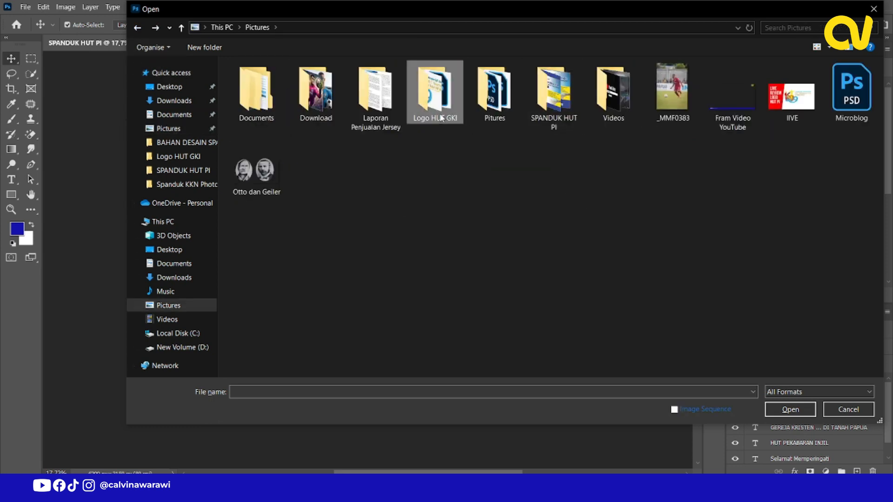
double_click(435, 93)
click(458, 110)
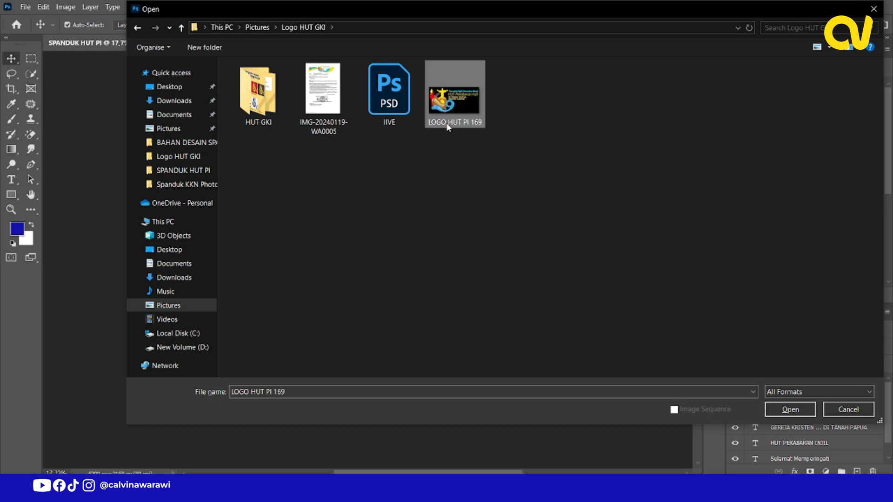
click(791, 410)
Bring the LOGO HUT PI 169 artwork into the SPANDUK HUT PI banner and convert its layer to a Smart Object.
drag(209, 49, 264, 254)
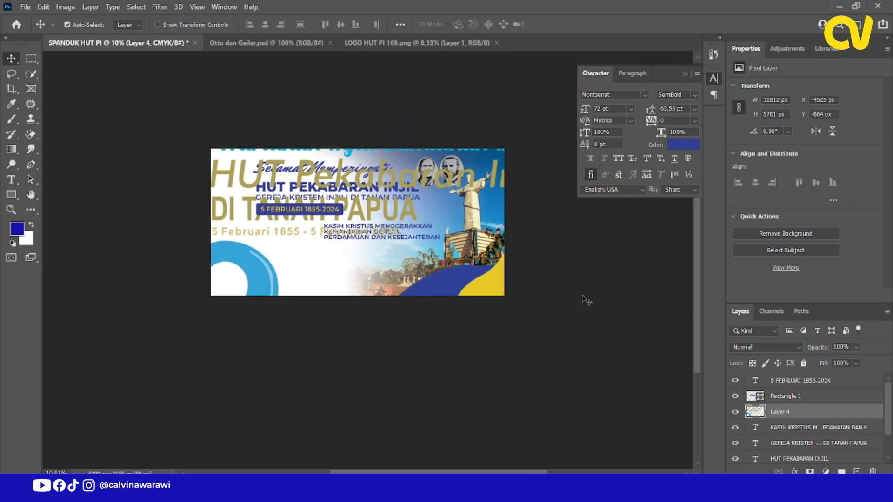
right_click(780, 413)
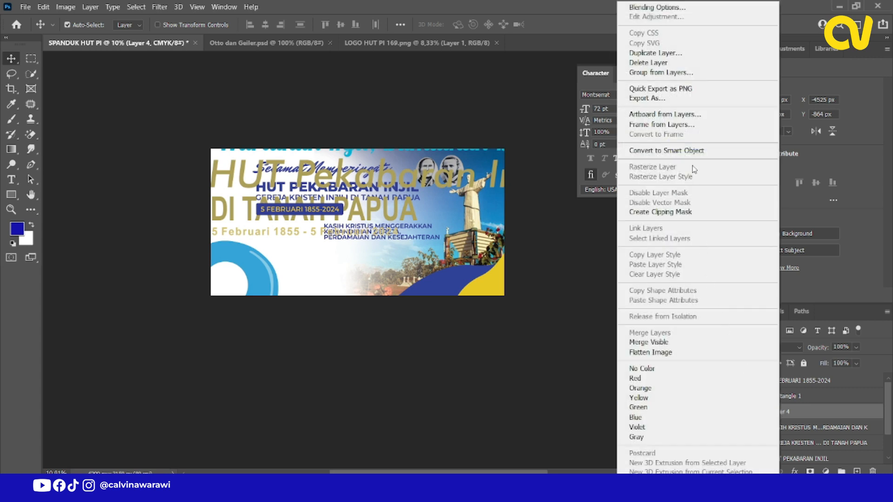
click(688, 151)
Rename the anniversary logo layer to "Logo HUT PI" and bring it to the top of the layer stack.
double_click(780, 412)
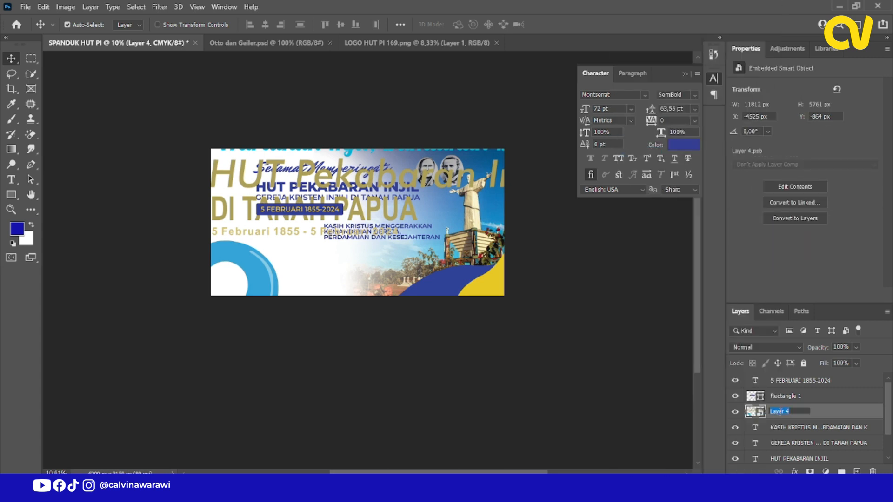
text(Logo HUT PI)
key(Return)
key(ctrl+shift+bracketright)
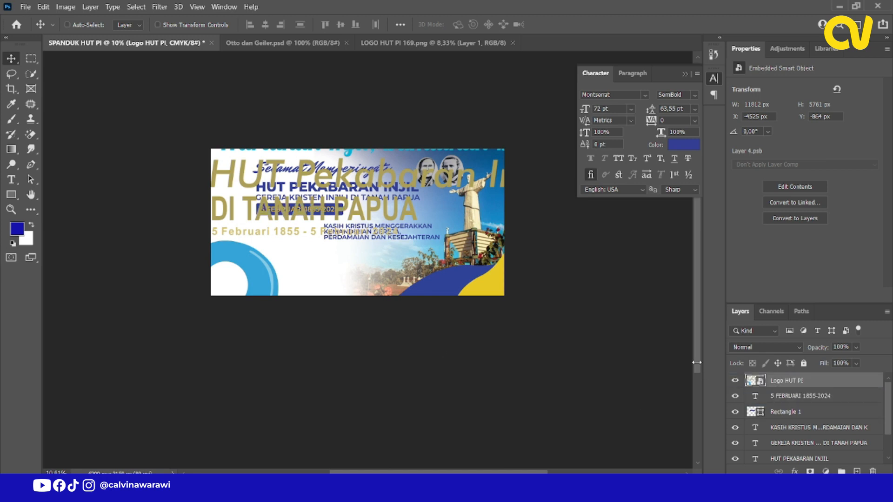
Scale the HUT PI logo to about 10.9% and place it below the date bar, just left of the theme text.
key(ctrl+t)
drag(554, 114, 182, 374)
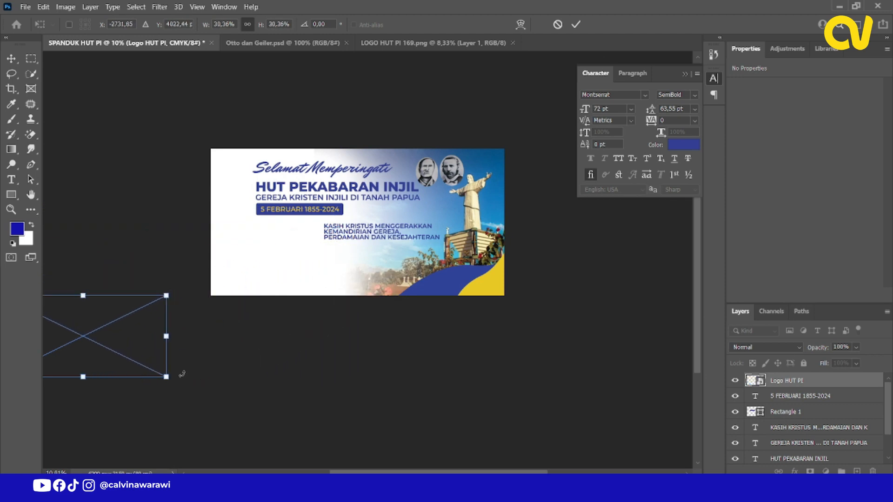
drag(140, 346, 338, 275)
scroll(281, 287, up, 3)
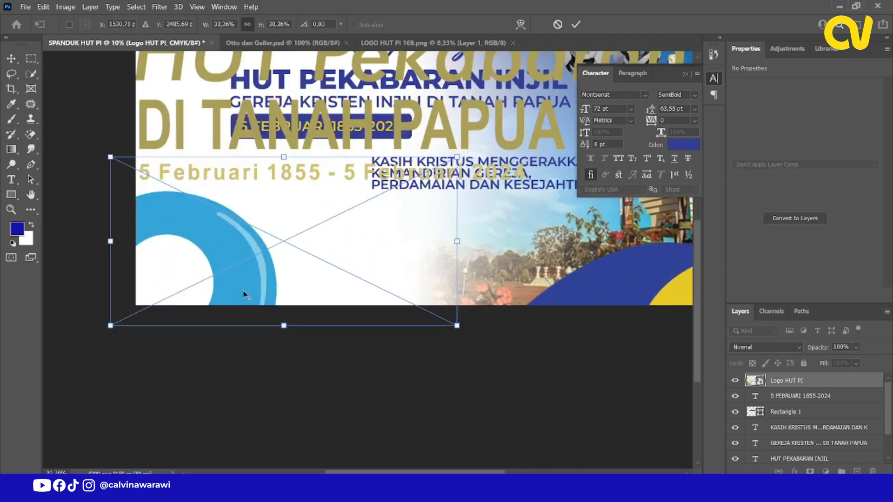
drag(110, 331, 264, 216)
drag(392, 233, 363, 212)
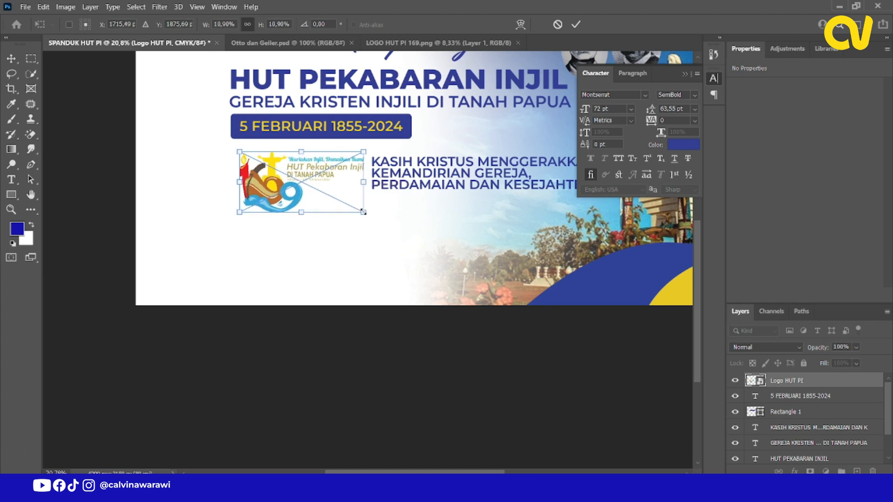
click(575, 25)
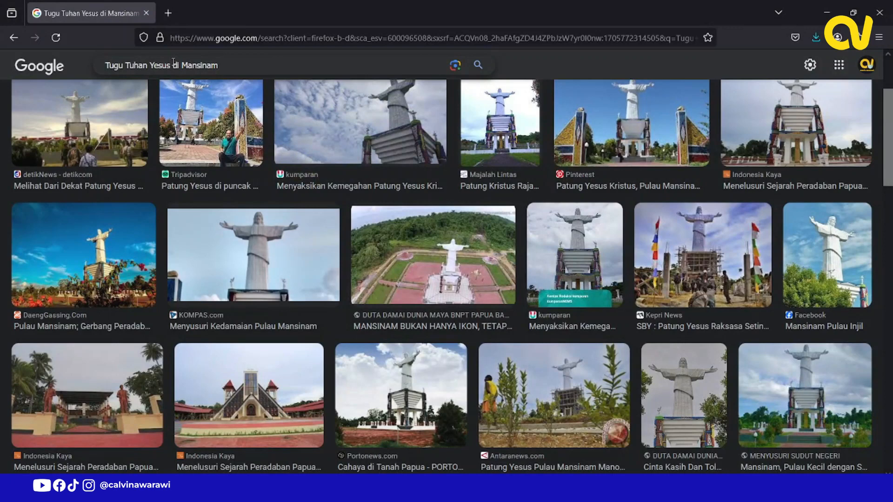
In the browser, search Google Images for "Logo GKI" and save the round Gereja Kristen Injili di Tanah Papua logo from Wikipedia.
triple_click(153, 64)
text(Logo GKI)
key(Return)
scroll(110, 233, down, 3)
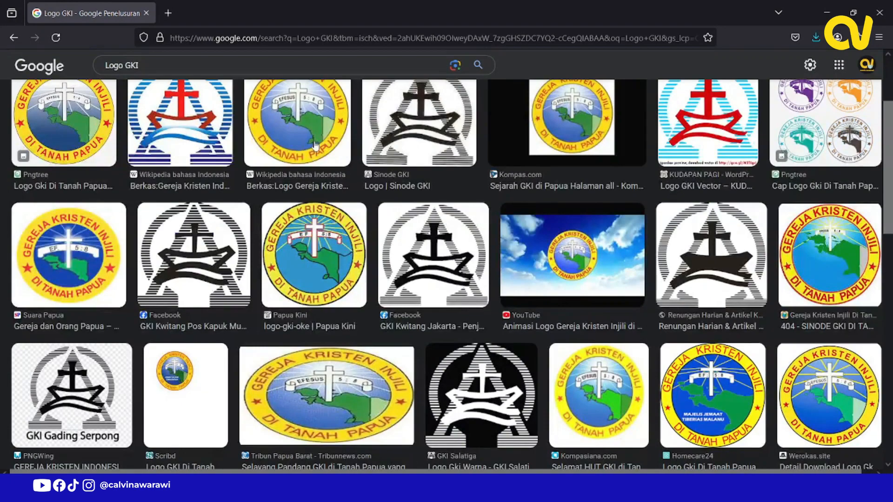
click(298, 121)
right_click(662, 173)
click(688, 332)
key(Return)
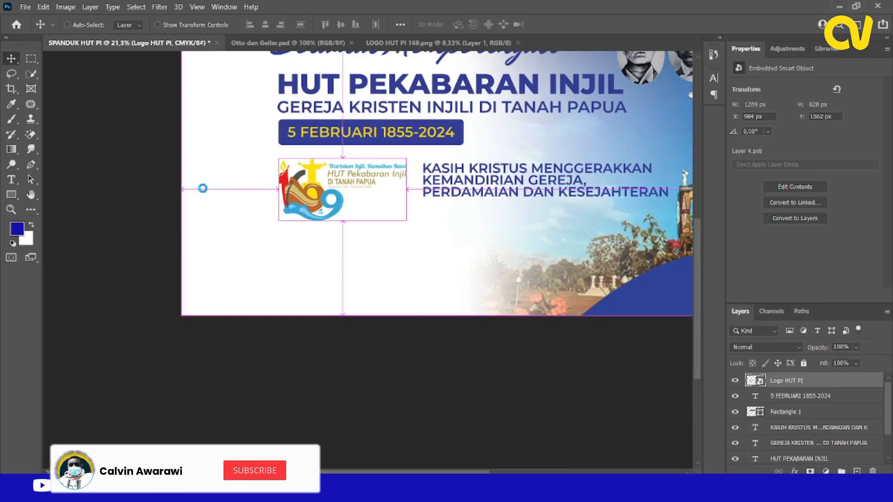
Switch to Photoshop and open Logo_Gereja_Kristen_Injili_di_Tanah_Papua.jpg from the Downloads folder.
key(ctrl+o)
click(174, 101)
double_click(264, 130)
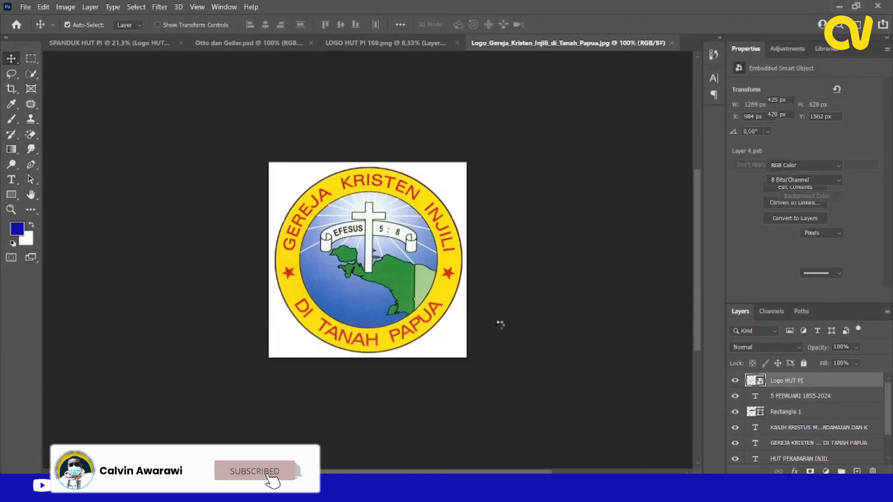
Bring the round church logo into the banner and place it near the upper-right corner at about X 5701, Y 76 px.
drag(311, 206, 200, 177)
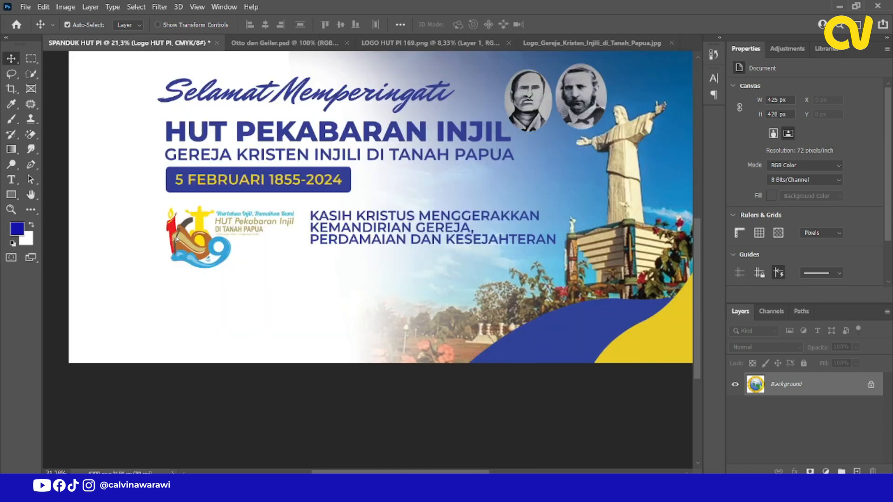
drag(176, 239, 176, 239)
scroll(230, 245, down, 5)
scroll(132, 225, up, 6)
scroll(256, 255, down, 3)
drag(257, 257, 639, 141)
scroll(656, 134, up, 2)
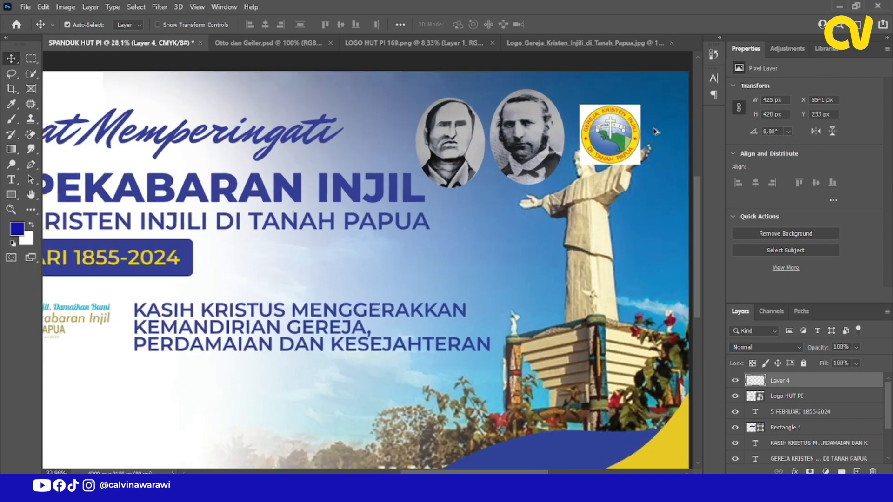
scroll(381, 235, down, 3)
scroll(410, 214, up, 8)
scroll(405, 241, down, 3)
scroll(479, 190, up, 4)
drag(480, 190, 524, 145)
Erase the white background around the round church logo on Layer 4 with the Magic Eraser at tolerance 32.
scroll(575, 117, up, 4)
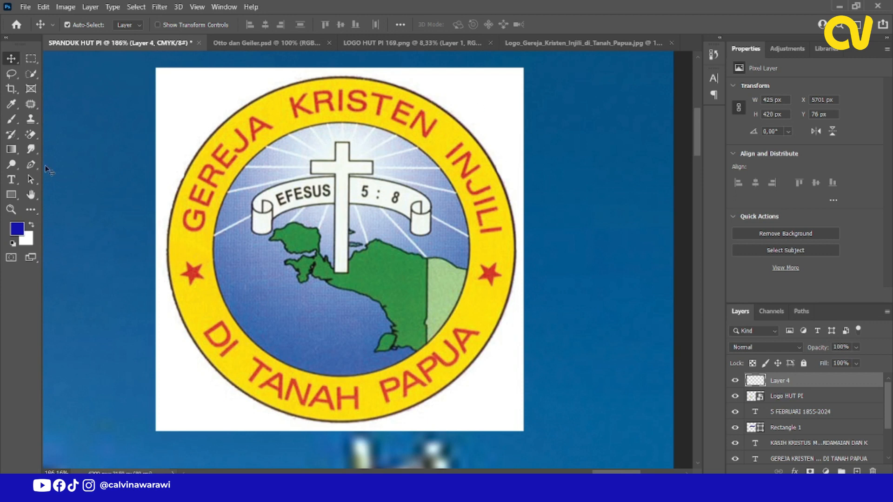
click(32, 148)
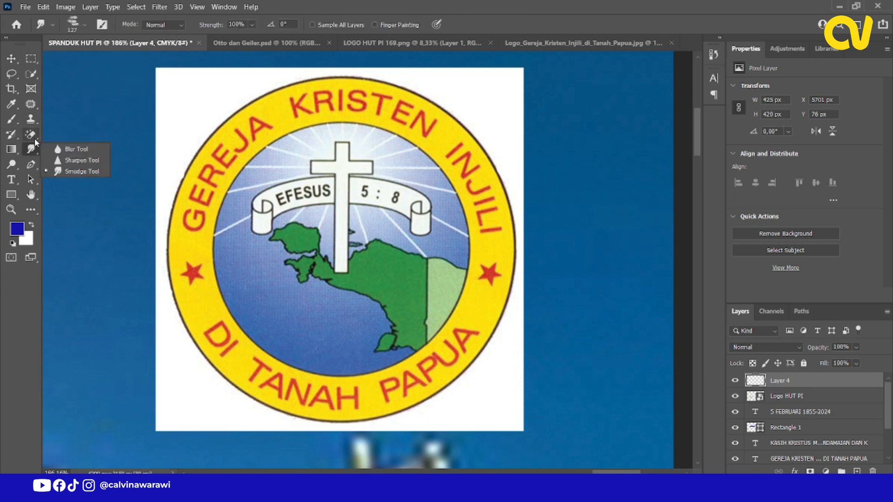
click(32, 135)
click(83, 136)
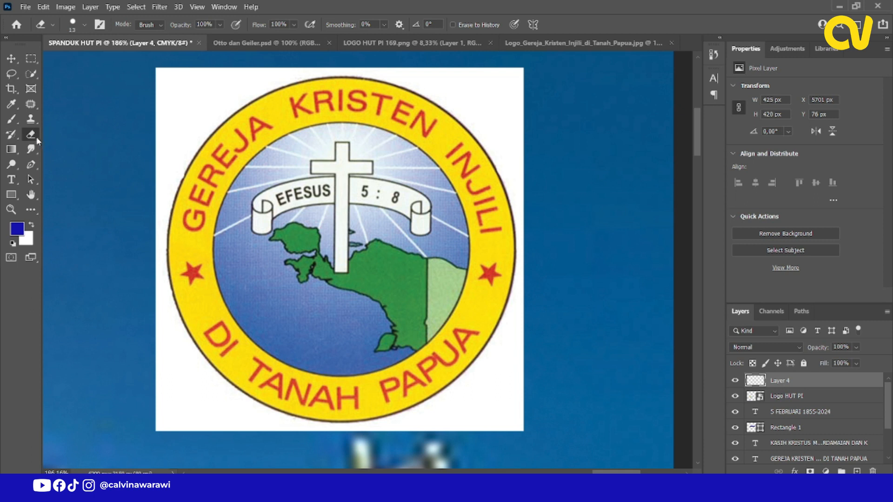
click(33, 135)
click(83, 156)
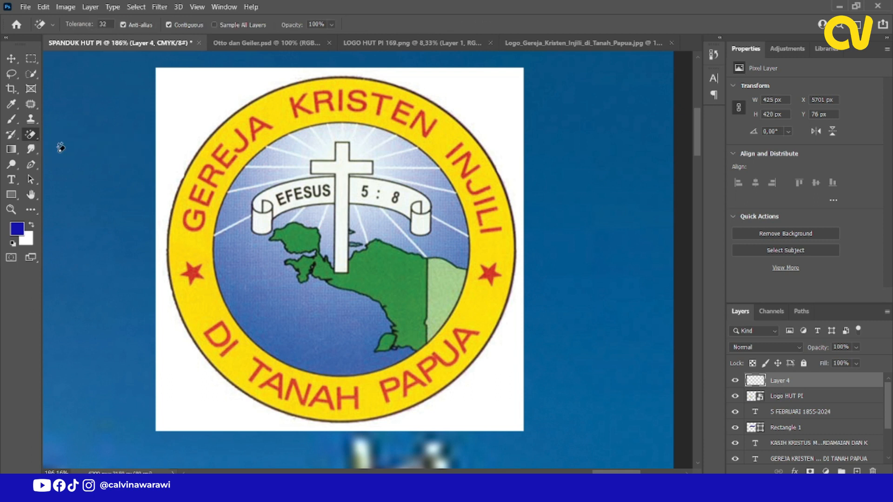
click(30, 136)
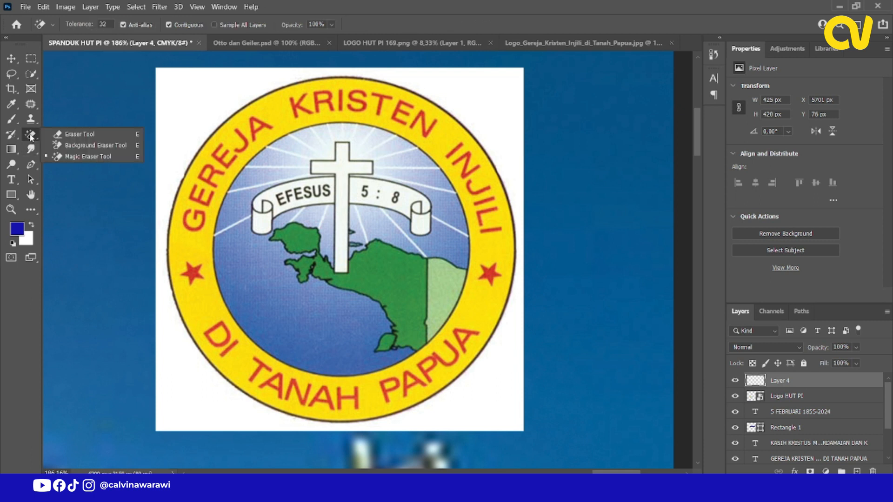
click(98, 157)
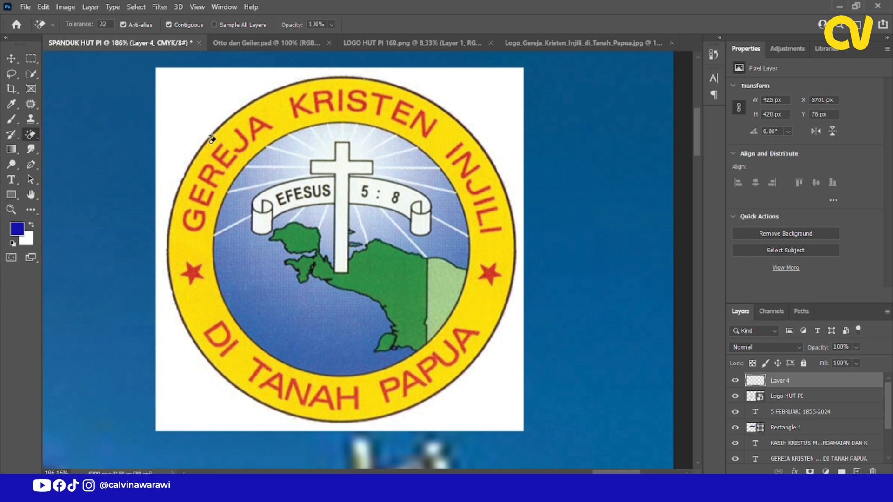
click(190, 95)
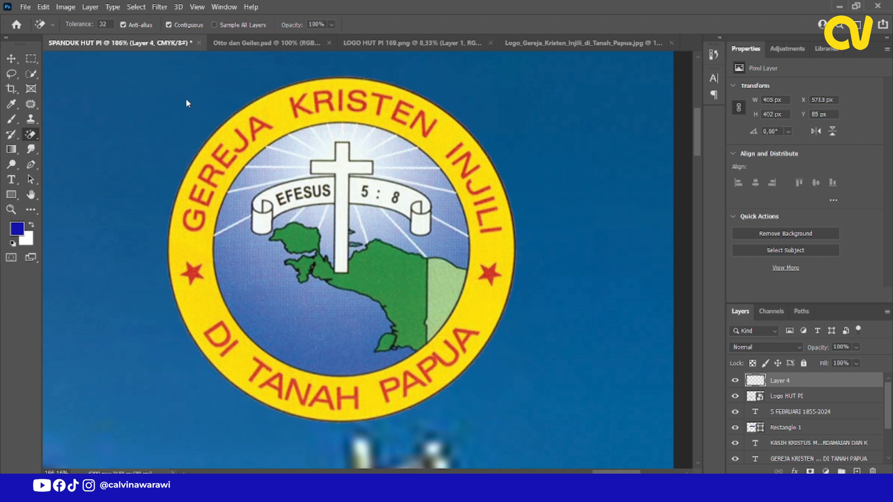
click(11, 59)
Convert the church logo layer to a smart object and rename it Logo GKI.
scroll(502, 212, down, 10)
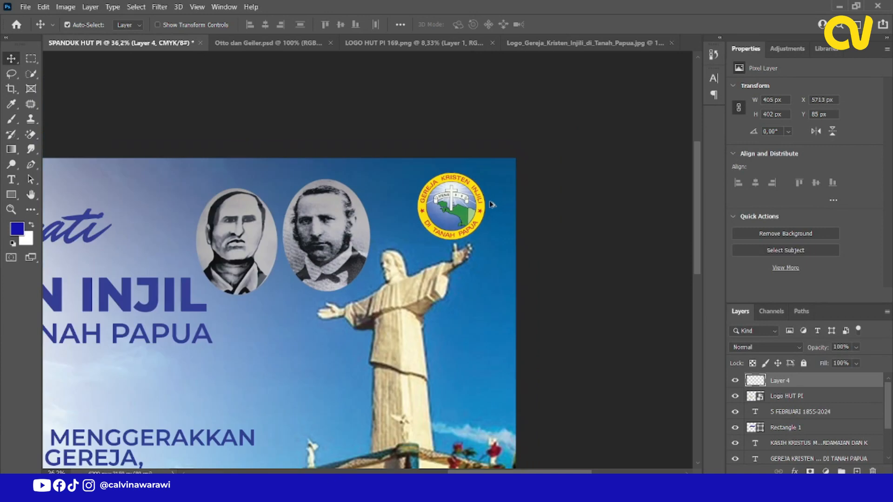
scroll(426, 229, up, 6)
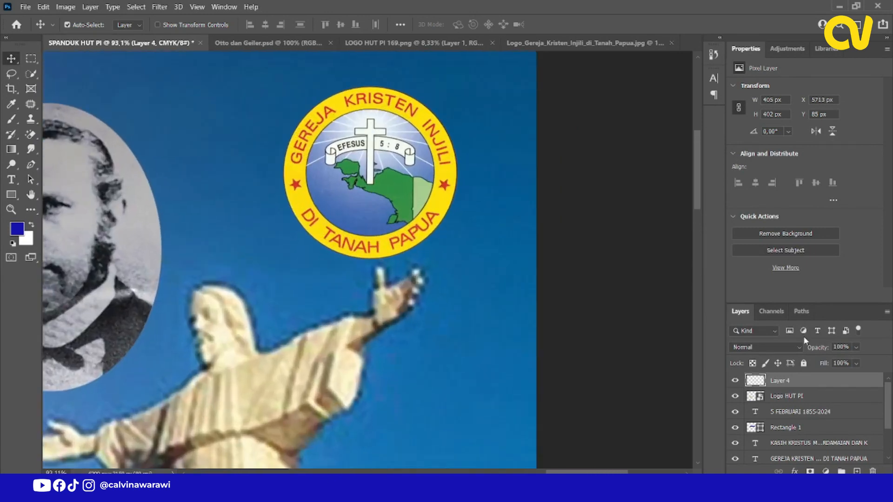
right_click(786, 382)
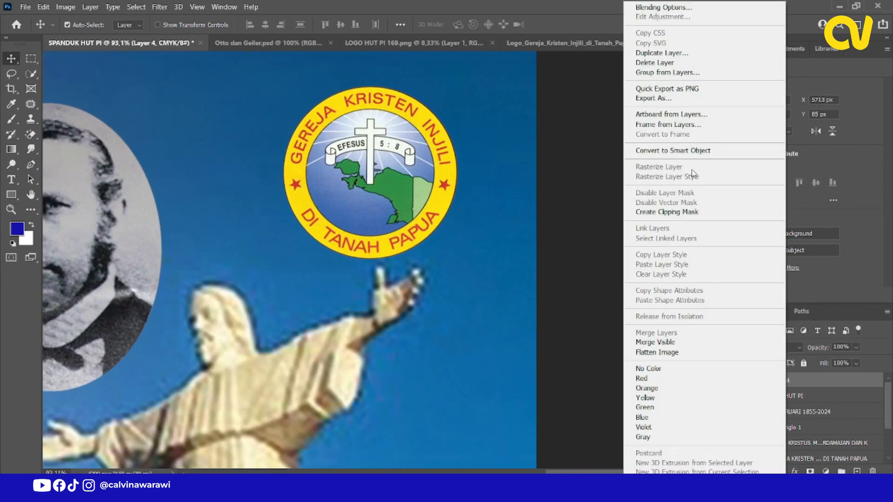
click(695, 150)
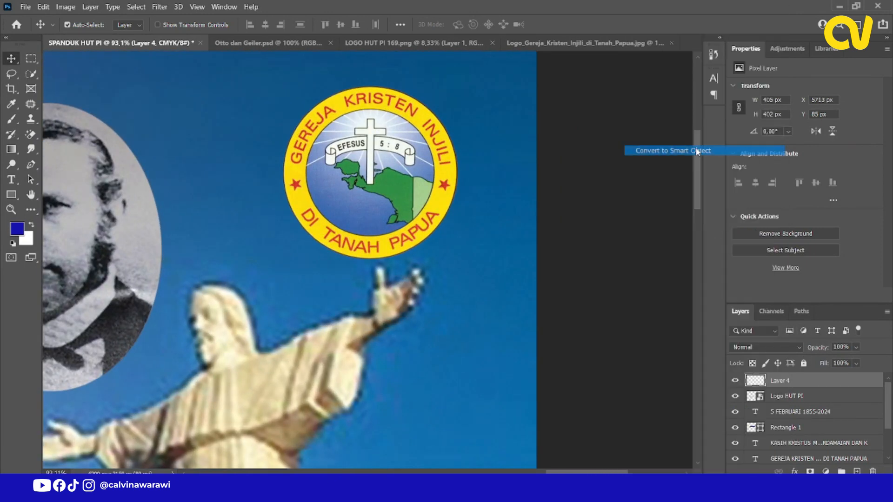
double_click(787, 382)
text(Logo GKI)
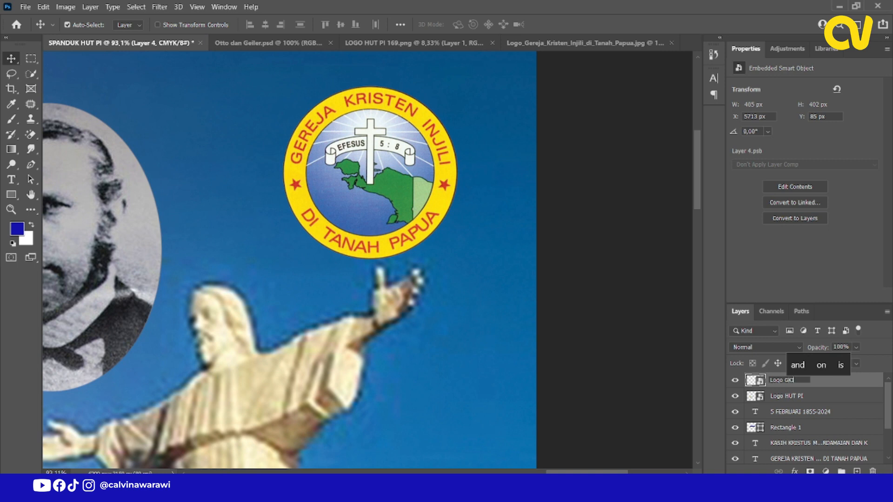
key(Return)
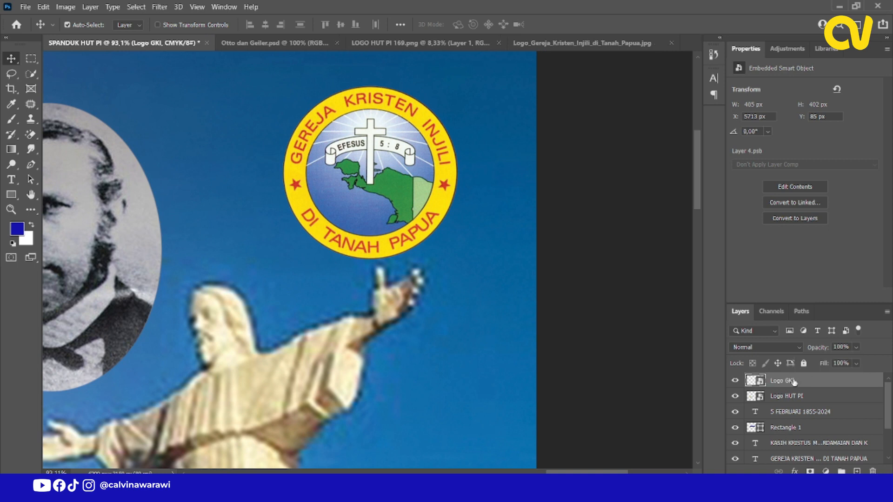
Group the Logo GKI and Logo HUT PI layers and name the group Logo.
click(799, 400)
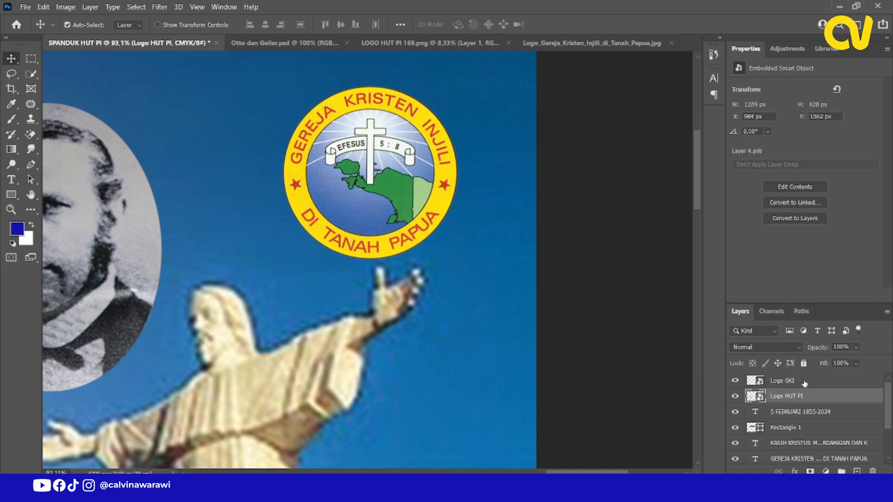
shift+click(805, 381)
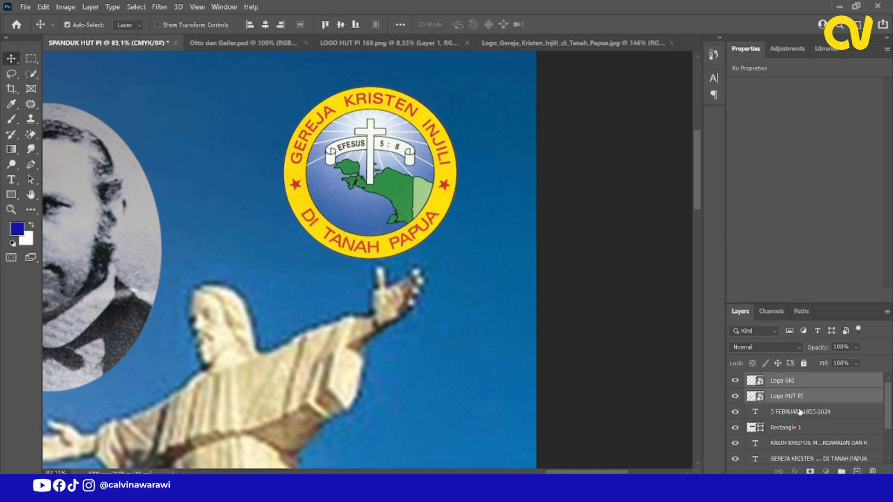
click(800, 411)
click(801, 396)
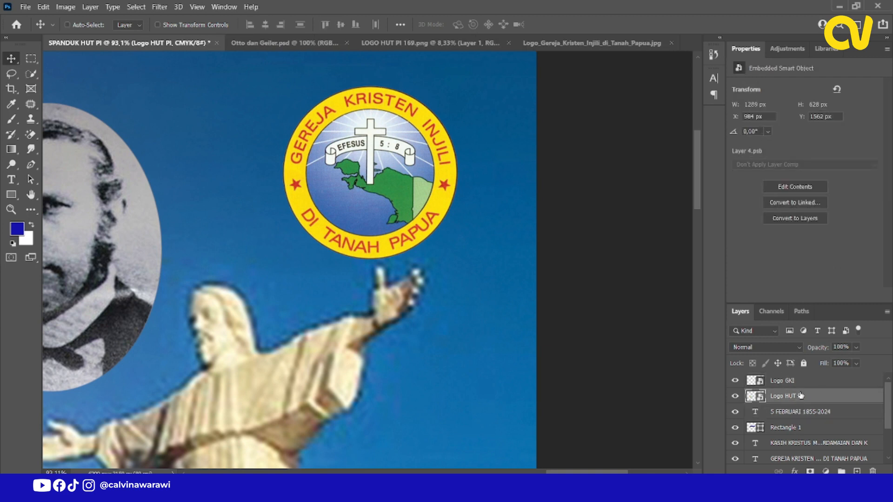
ctrl+click(805, 381)
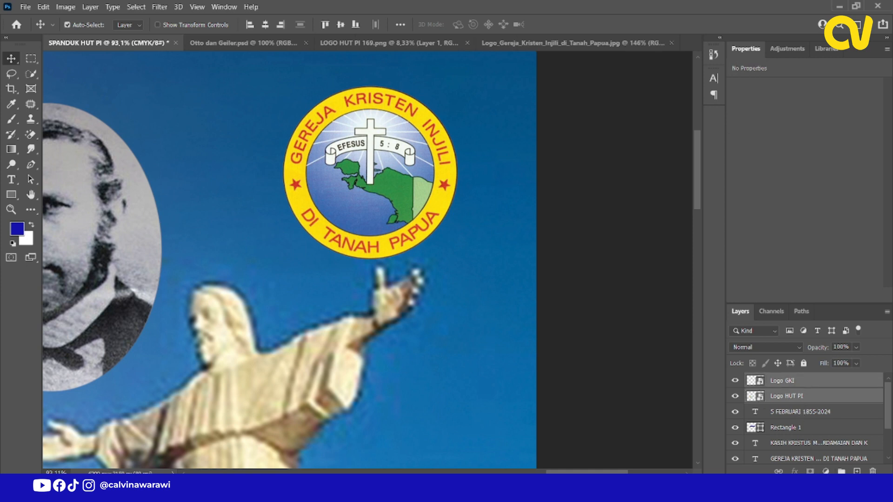
key(ctrl+g)
double_click(784, 383)
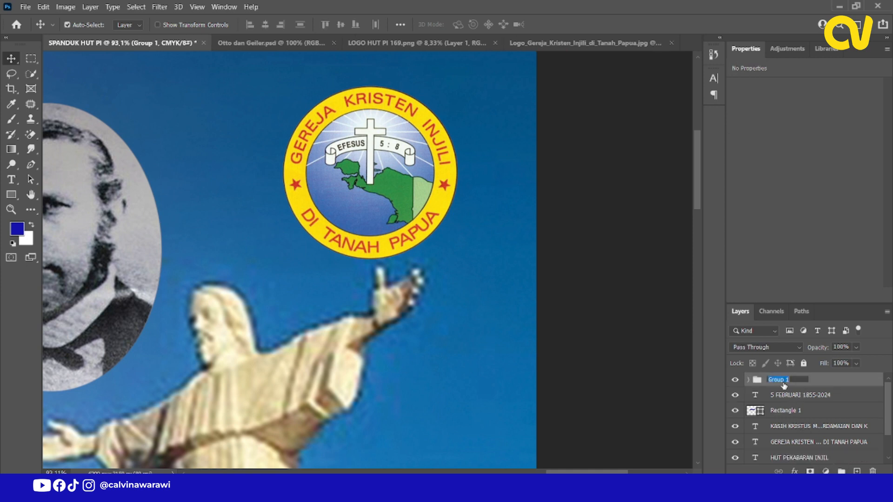
text(Logo)
key(Return)
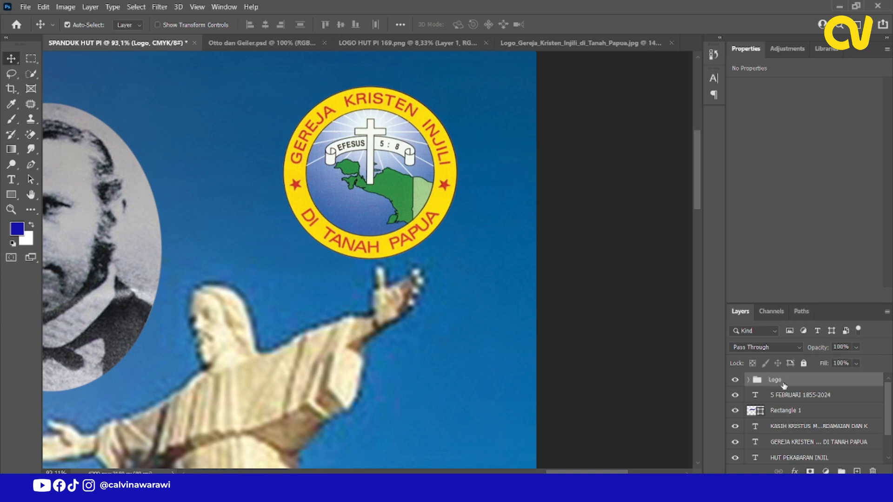
Move the church logo to the banner's upper-left corner, beside the script heading, at about X 178, Y 259 px.
scroll(596, 300, down, 8)
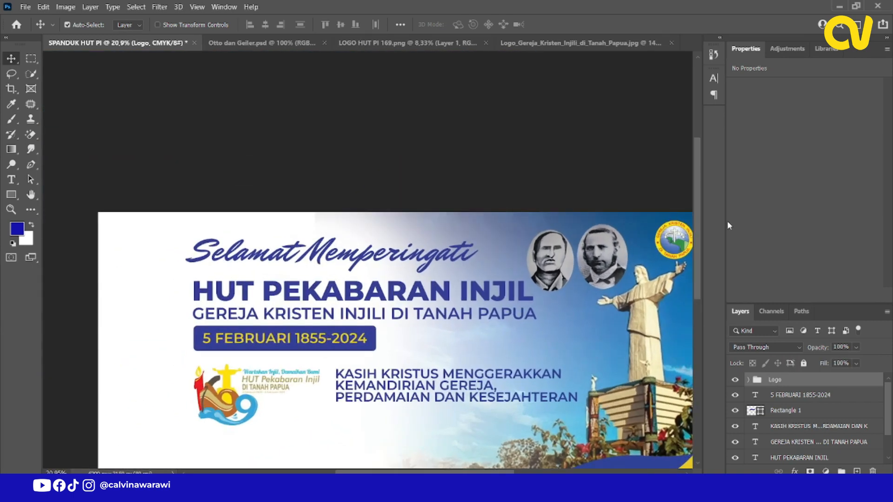
right_click(685, 247)
click(715, 257)
drag(676, 245, 141, 278)
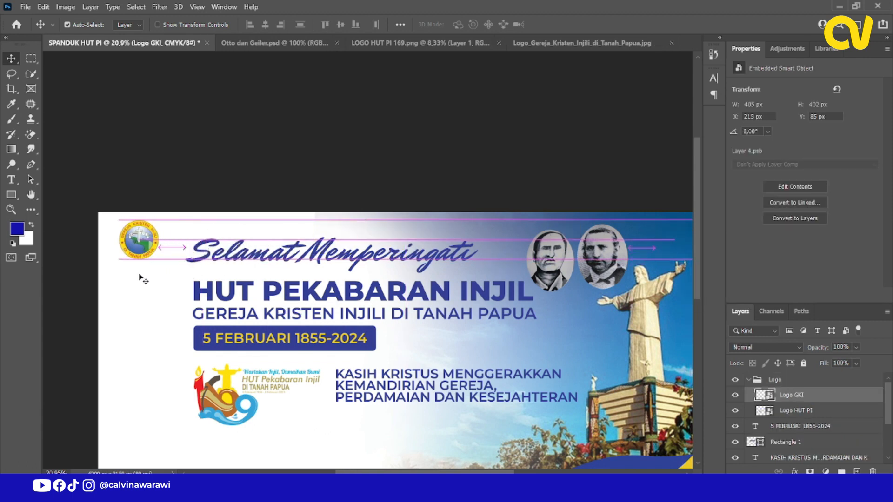
scroll(131, 233, up, 3)
scroll(177, 206, down, 2)
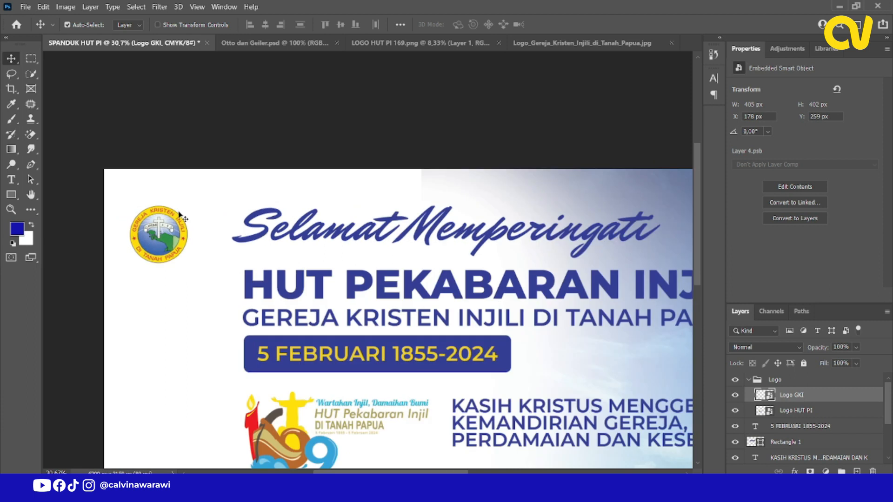
Enlarge the church logo proportionally to about 610 x 605 px, keeping its upper-left corner in place.
key(ctrl+t)
drag(188, 263, 215, 292)
click(576, 24)
scroll(193, 242, down, 4)
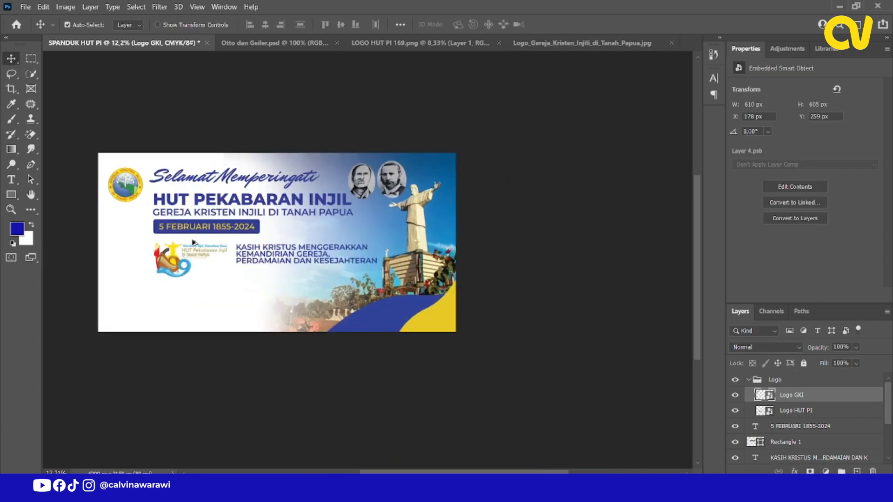
scroll(194, 242, up, 1)
scroll(195, 245, down, 1)
Group all layers from 5 FEBRUARI 1855-2024 through Selamat Memperingati, including the date bar, and name the group Teks.
click(767, 381)
click(749, 380)
click(799, 399)
scroll(802, 402, down, 2)
shift+click(791, 442)
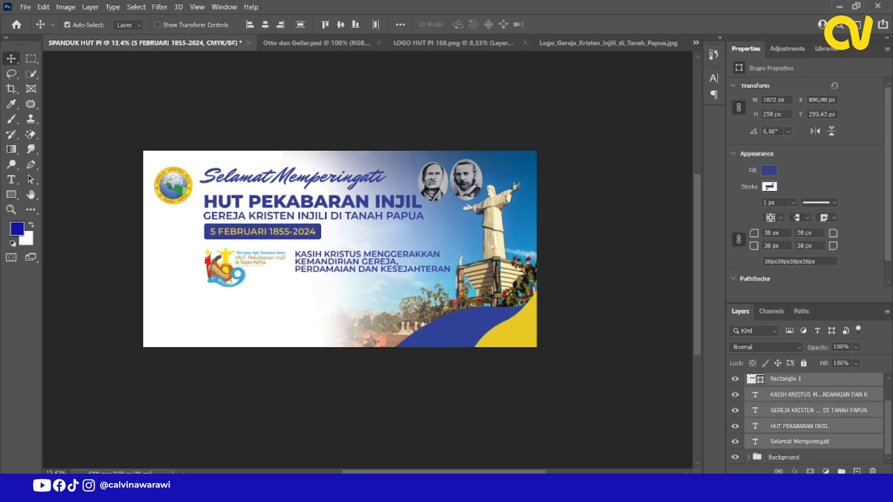
key(ctrl+g)
double_click(779, 396)
text(Teks)
key(Return)
Add a white Stroke layer style to the HUT PEKABARAN INJIL text layer.
scroll(176, 305, up, 3)
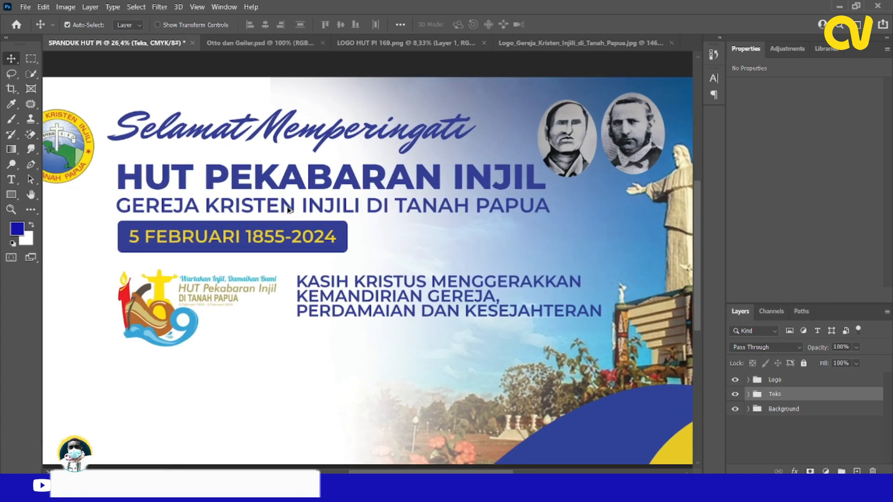
scroll(285, 214, up, 1)
right_click(273, 185)
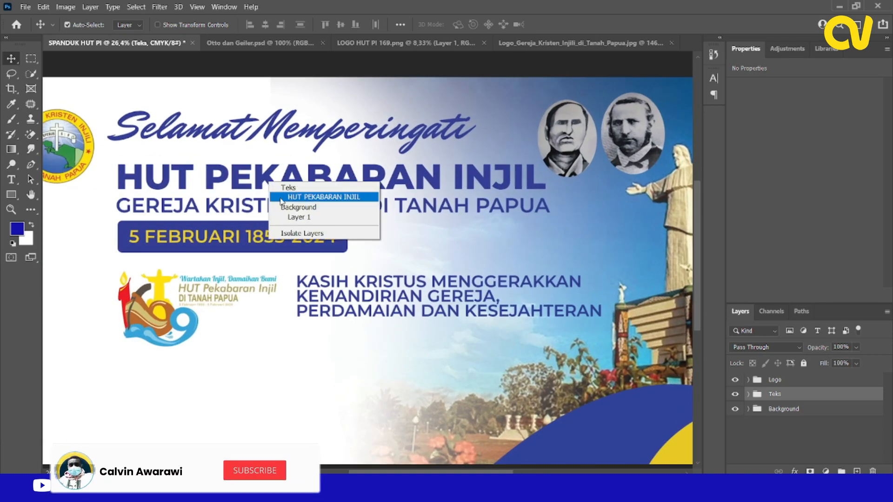
click(298, 190)
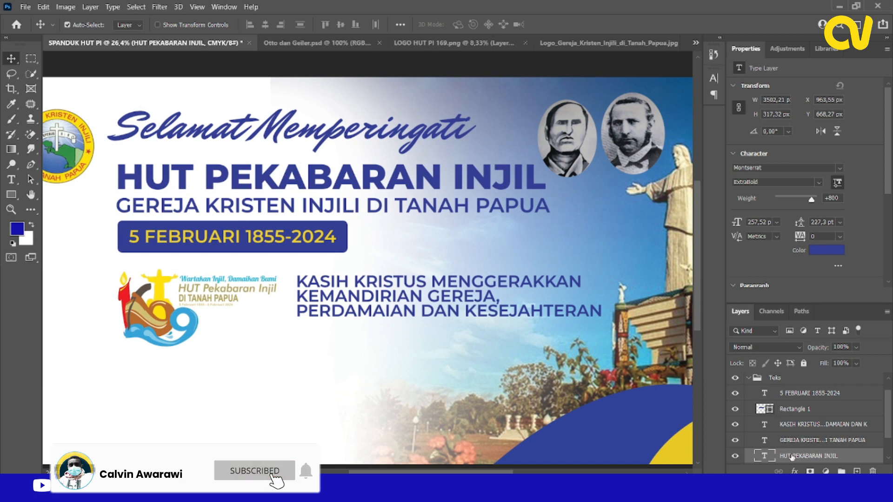
right_click(791, 456)
click(714, 19)
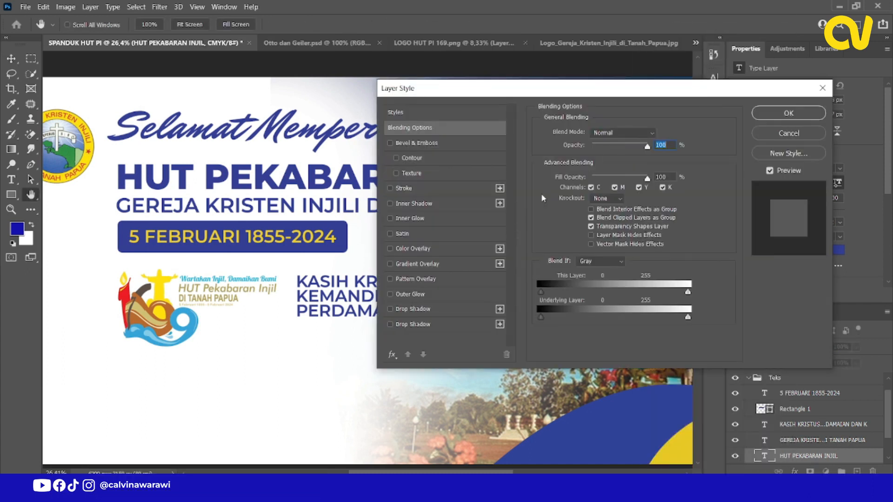
click(410, 192)
mouse_move(456, 87)
mouse_down()
mouse_move(737, 121)
mouse_move(648, 114)
mouse_up()
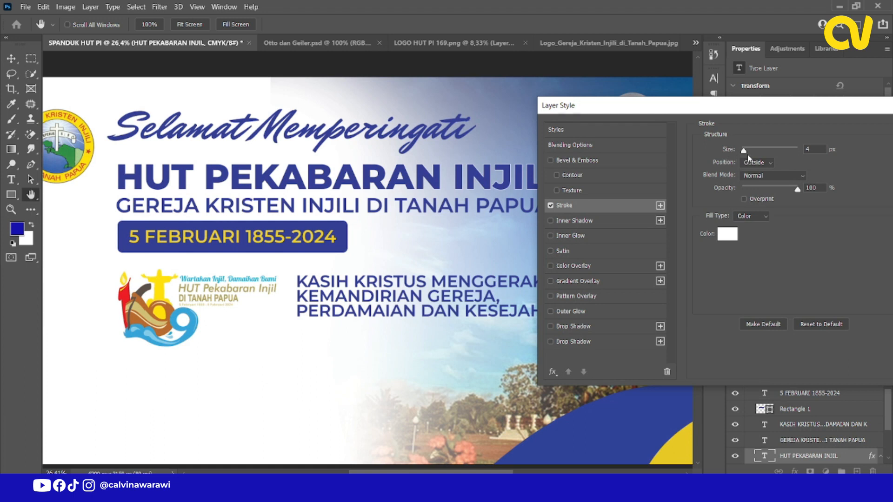
Set the heading's stroke size to 18 px with Outside position and apply the layer style.
drag(745, 157, 750, 156)
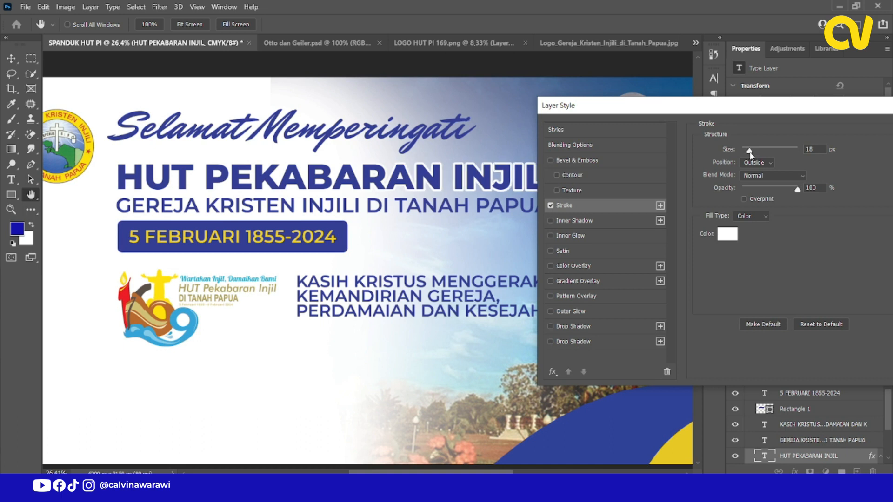
click(767, 165)
click(759, 173)
click(759, 173)
drag(794, 111, 572, 66)
click(729, 84)
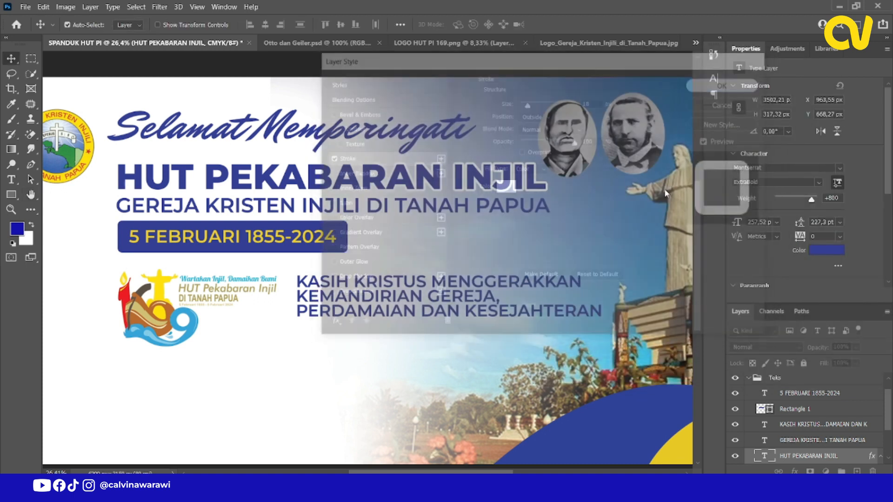
Duplicate the HUT PI logo into the empty white area below the original, at about X 788, Y 2403 px.
scroll(372, 209, down, 4)
scroll(344, 213, up, 2)
scroll(329, 216, down, 1)
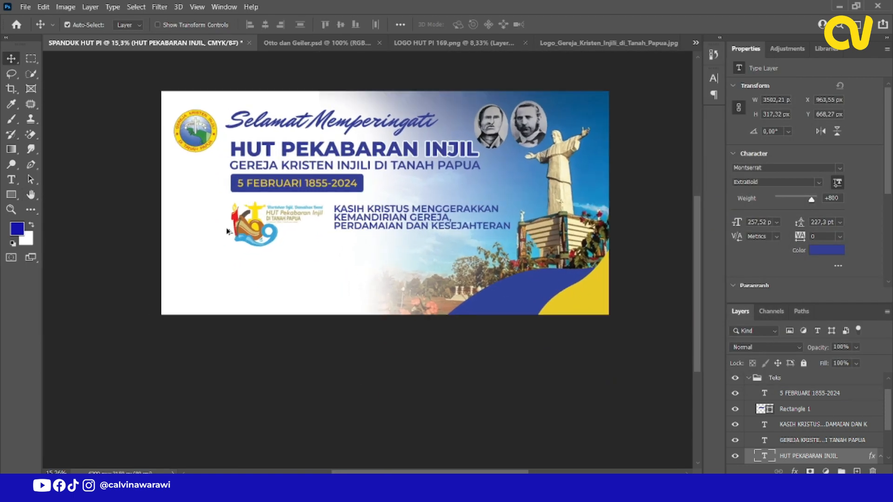
scroll(162, 258, up, 1)
click(217, 127)
scroll(311, 207, up, 2)
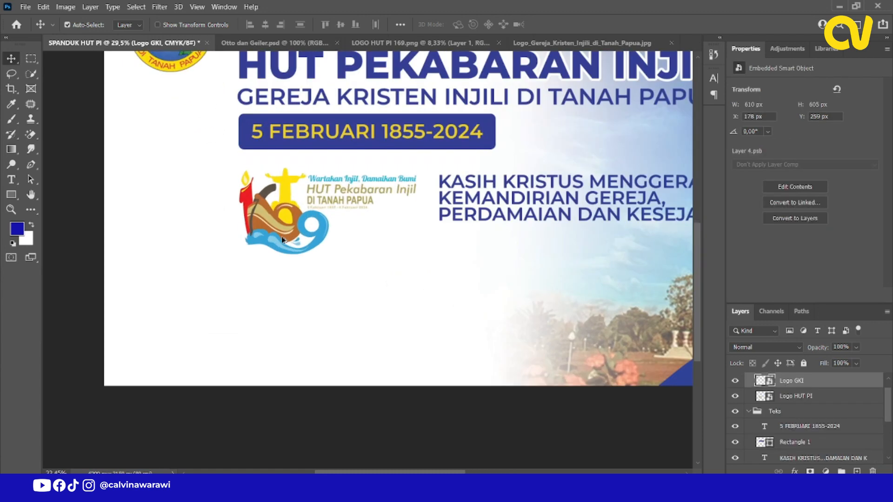
scroll(310, 207, down, 3)
click(311, 207)
scroll(311, 207, up, 3)
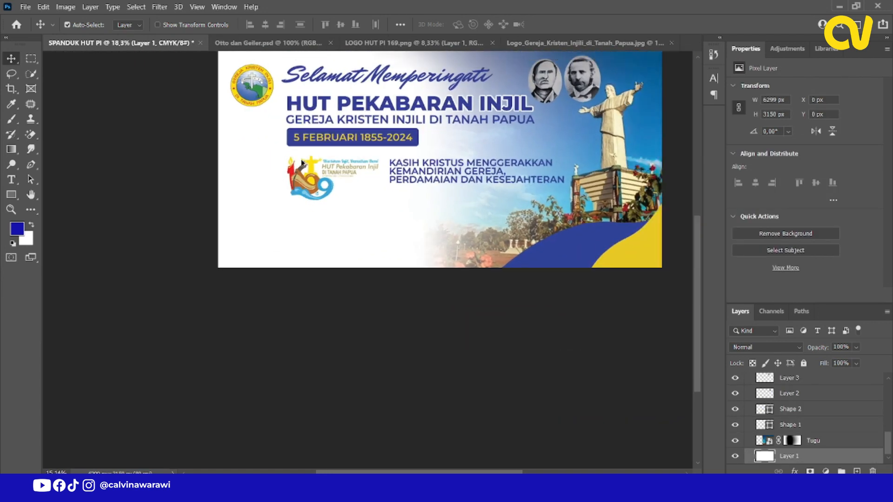
click(312, 156)
scroll(311, 152, down, 3)
alt+drag(316, 150, 304, 203)
scroll(305, 198, up, 4)
scroll(305, 197, up, 5)
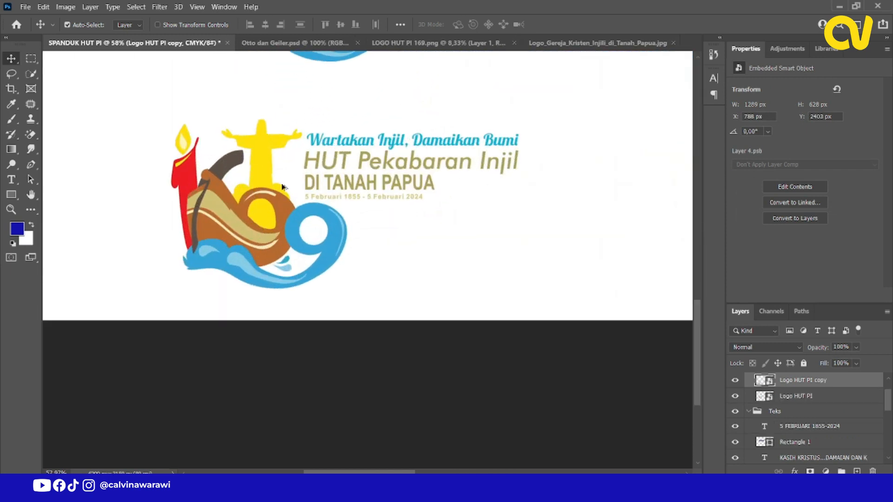
Try to delete the text area of the duplicated HUT PI logo with a rectangular selection.
click(31, 58)
scroll(428, 159, up, 2)
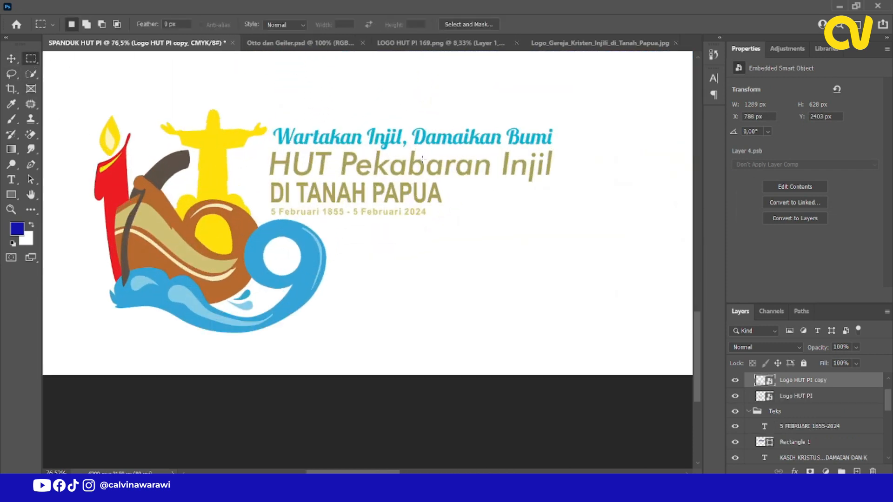
drag(239, 106, 642, 211)
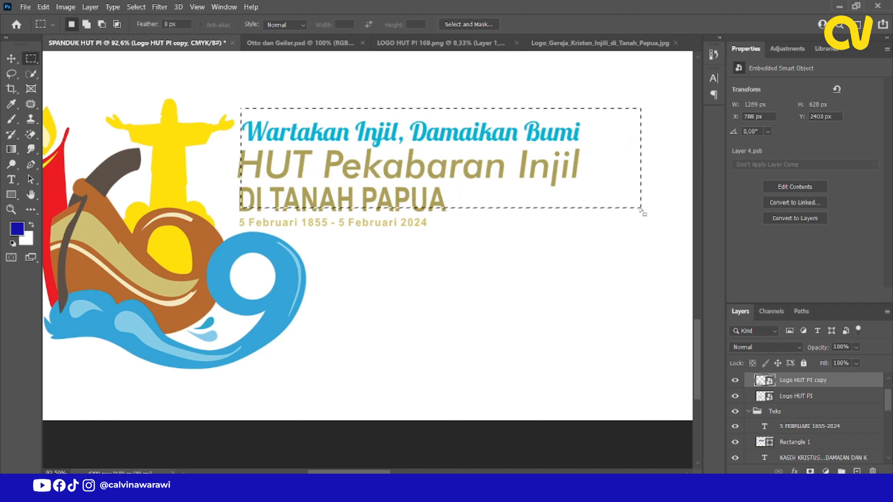
key(Delete)
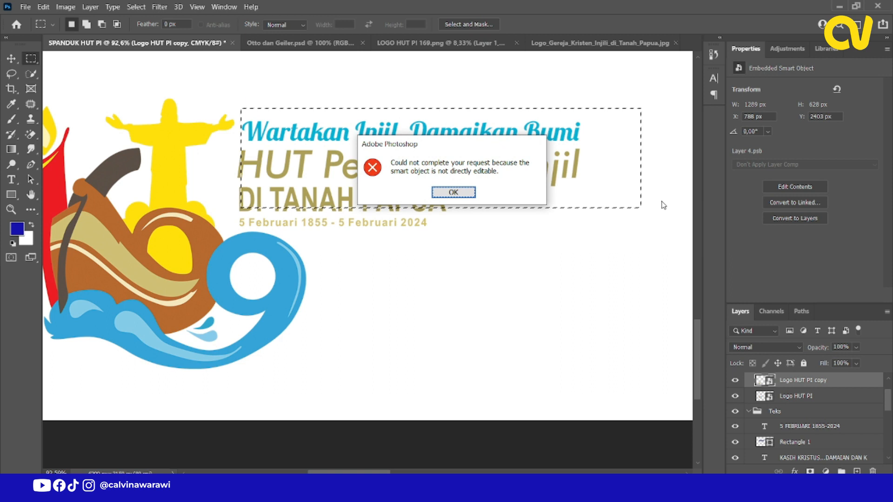
key(Return)
key(ctrl+d)
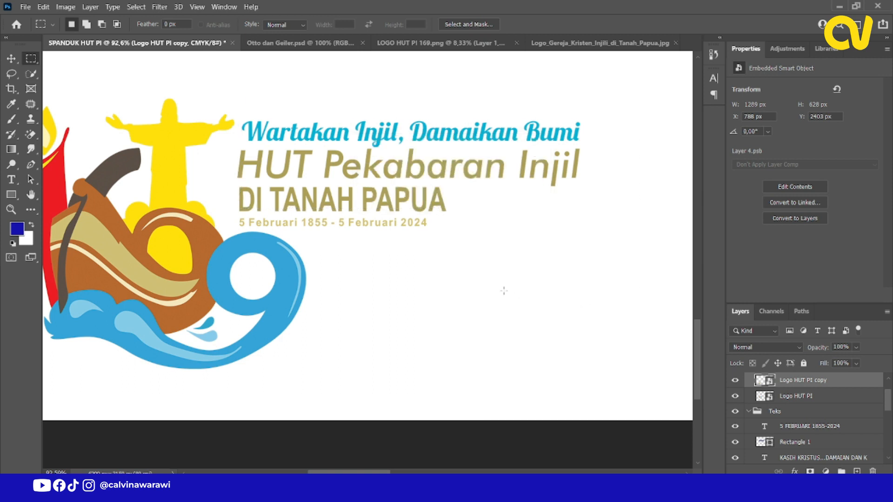
Rasterize the Logo HUT PI copy layer and delete a rectangular selection covering the lettering beside its emblem.
right_click(785, 386)
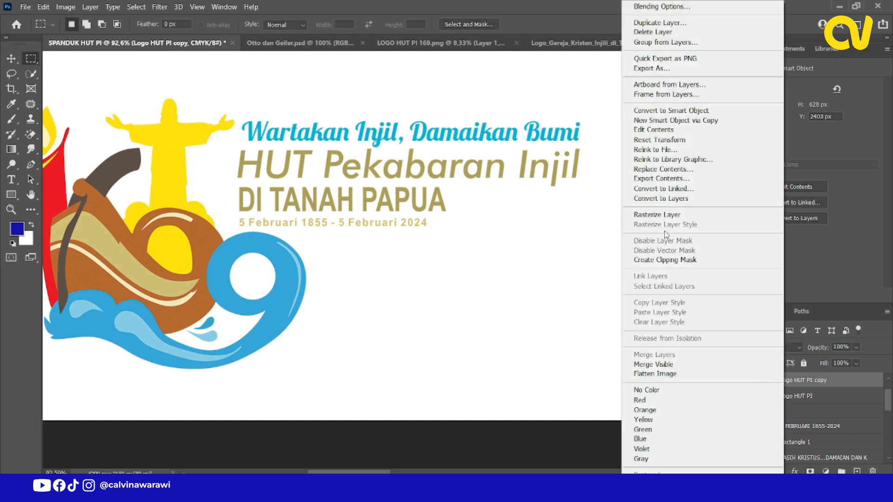
click(672, 217)
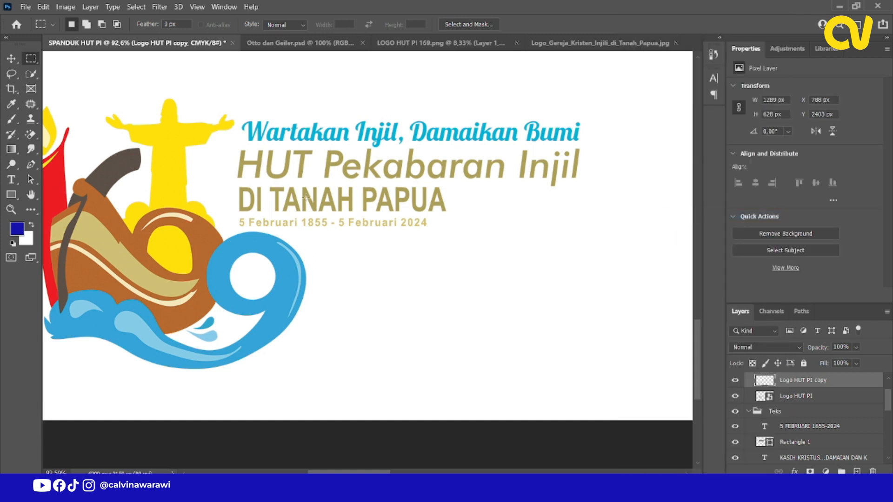
drag(242, 106, 633, 222)
key(Delete)
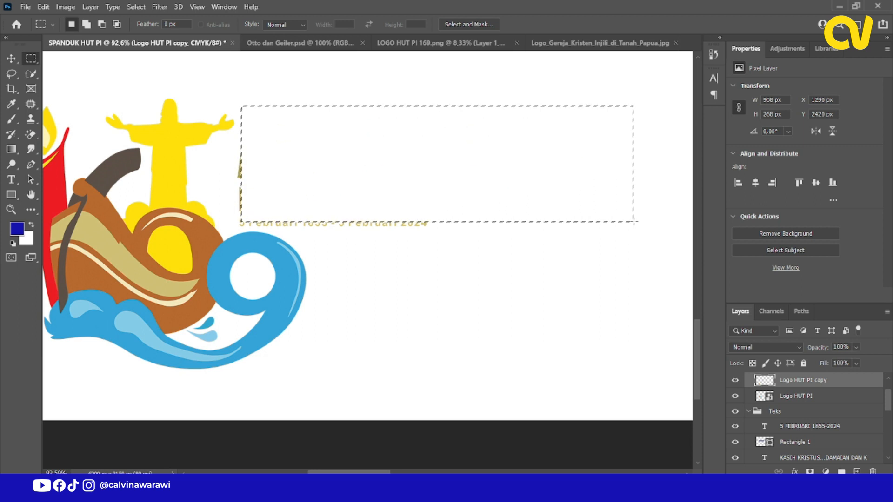
key(ctrl+d)
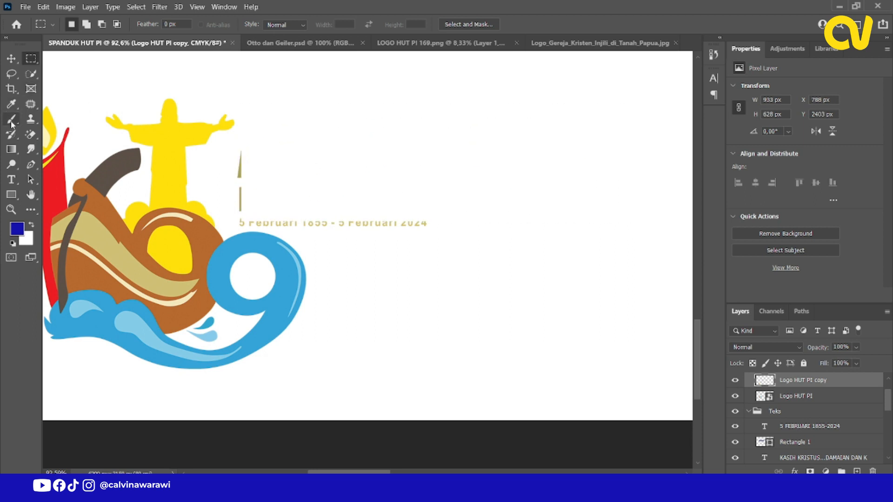
Erase the leftover lettering fragments beside the copied logo's emblem with the Eraser tool.
click(34, 133)
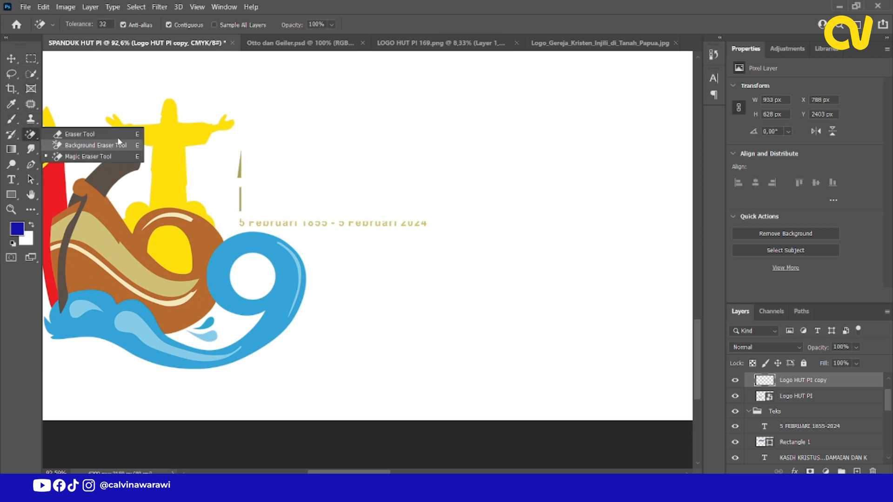
click(93, 134)
scroll(253, 200, up, 2)
mouse_move(240, 154)
mouse_down()
mouse_move(243, 212)
mouse_move(259, 213)
mouse_move(246, 184)
mouse_move(267, 216)
mouse_move(341, 225)
mouse_move(487, 221)
mouse_move(304, 222)
mouse_move(343, 222)
mouse_up()
scroll(310, 264, down, 15)
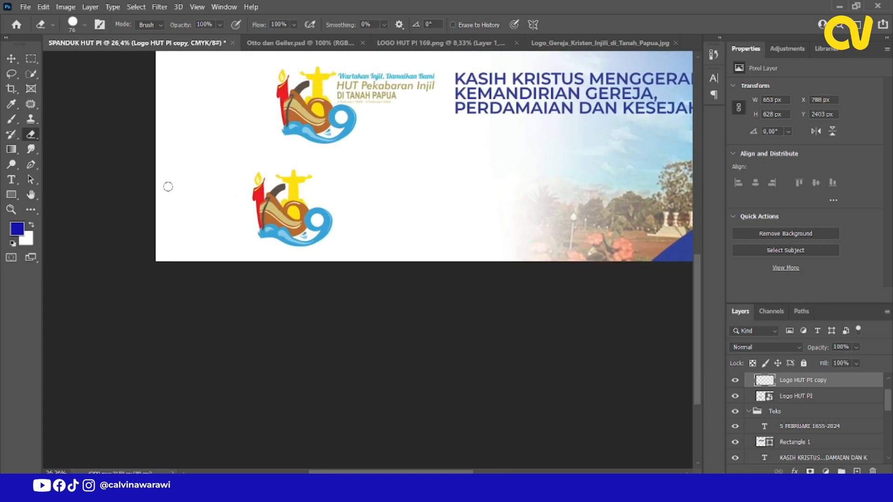
Enlarge the copied emblem to about 2222 x 2137 px and place it in the banner's lower-left corner, at about X 3, Y 1464 px.
click(12, 59)
scroll(321, 252, down, 2)
scroll(321, 252, up, 2)
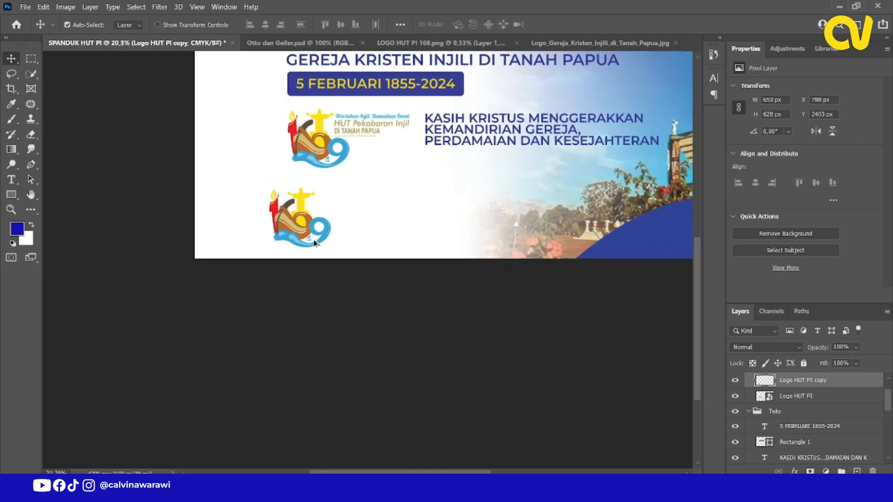
drag(309, 238, 277, 236)
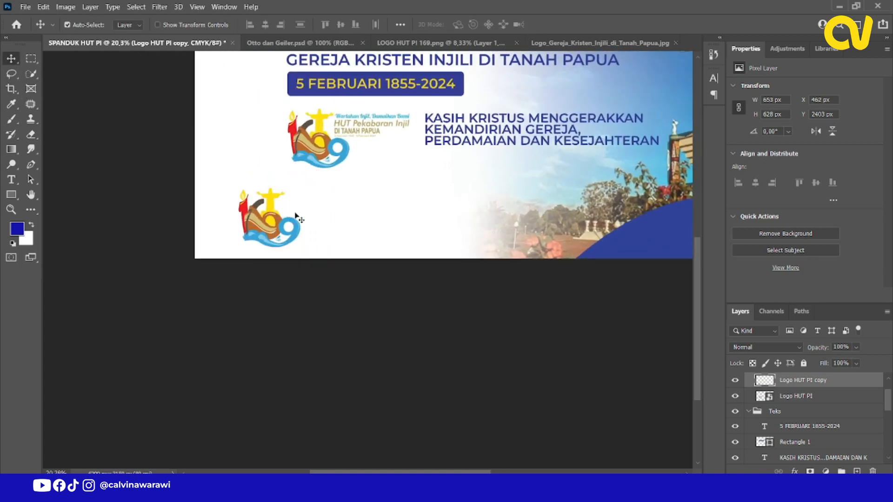
key(ctrl+t)
drag(301, 187, 483, 49)
drag(432, 183, 383, 248)
drag(421, 322, 398, 298)
mouse_move(352, 262)
mouse_down()
mouse_move(345, 274)
mouse_move(358, 272)
mouse_up()
click(576, 24)
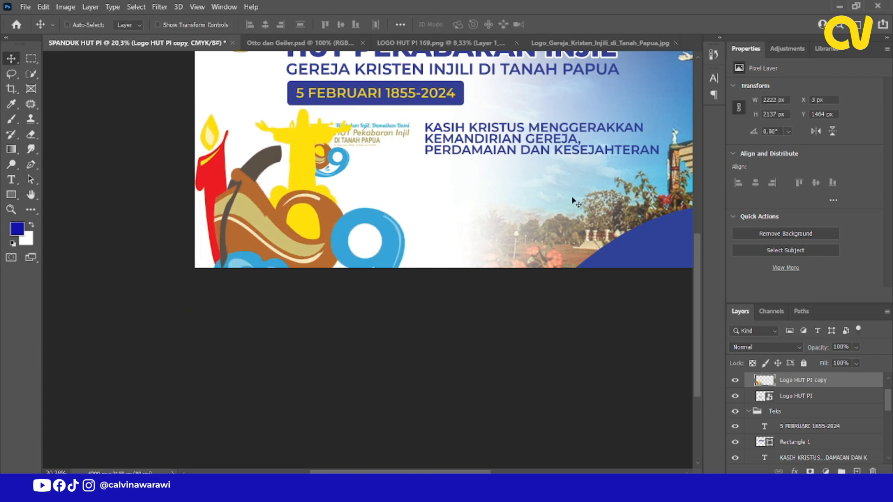
Place the Logo HUT PI copy layer just below the 5 FEBRUARI 1855-2024 layer and set its opacity to 23%.
key(ctrl+bracketleft)
key(ctrl+bracketleft)
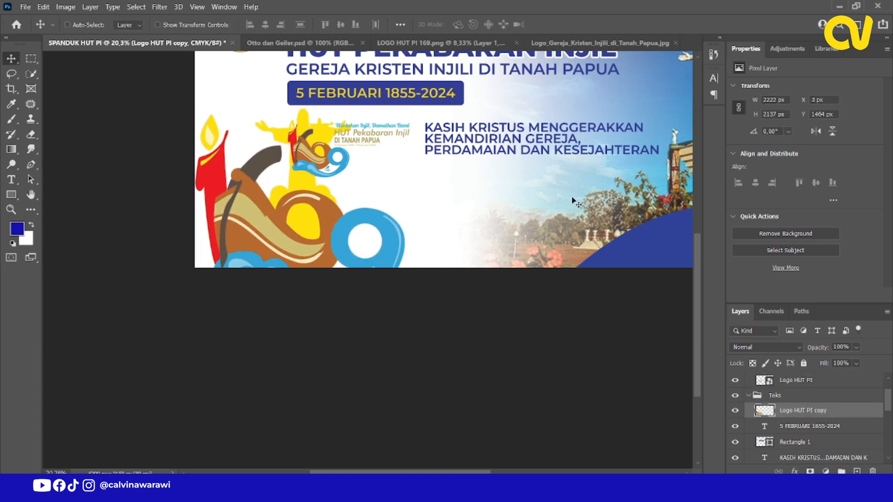
key(ctrl+bracketleft)
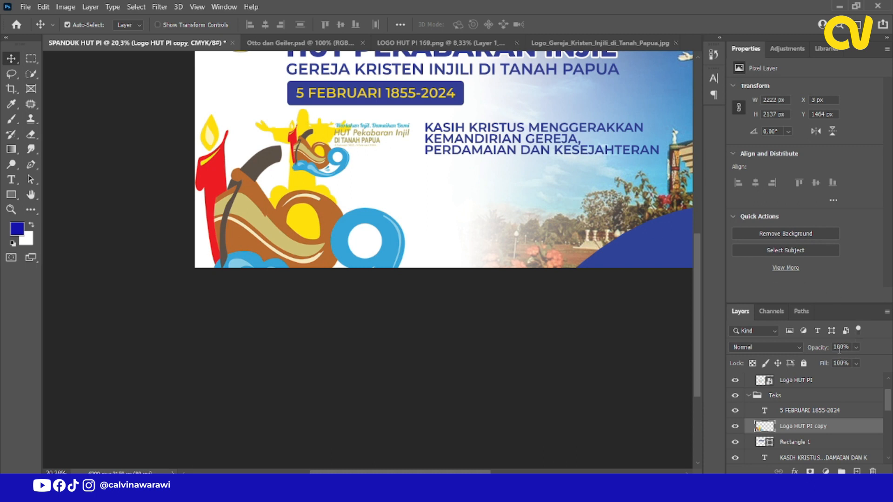
click(856, 347)
drag(869, 361, 828, 361)
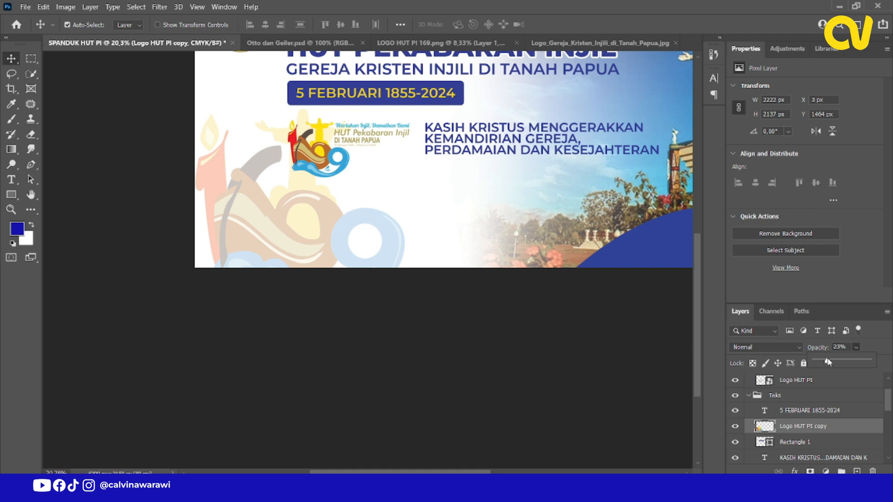
Examine how the faded emblem sits within the whole banner composition.
scroll(356, 254, down, 5)
scroll(352, 240, up, 3)
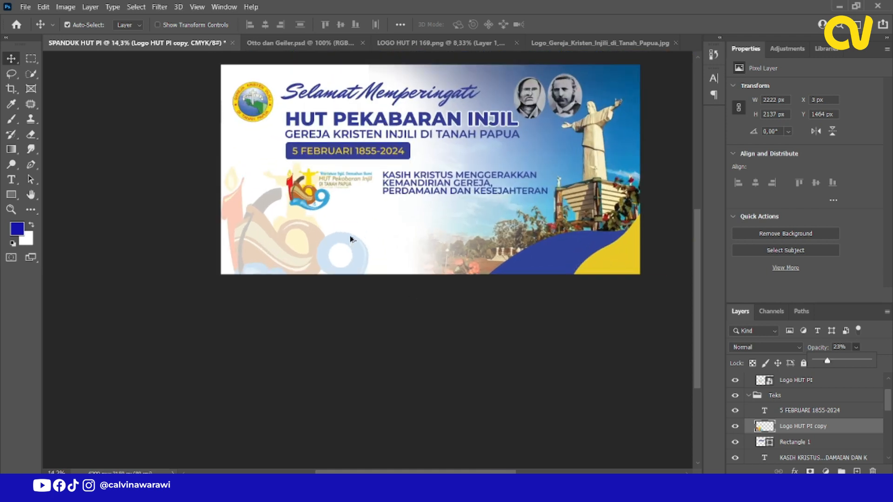
scroll(198, 244, down, 4)
scroll(293, 248, up, 3)
scroll(291, 248, down, 3)
scroll(401, 238, up, 2)
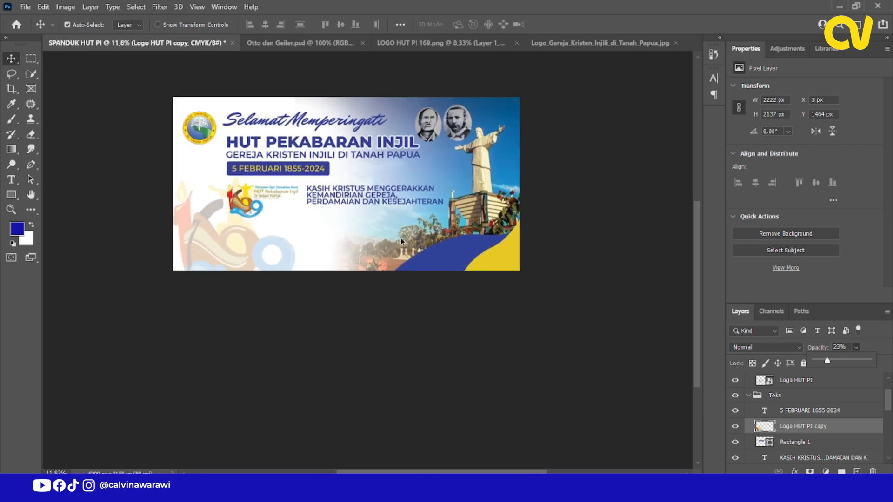
scroll(401, 241, up, 1)
scroll(401, 238, up, 2)
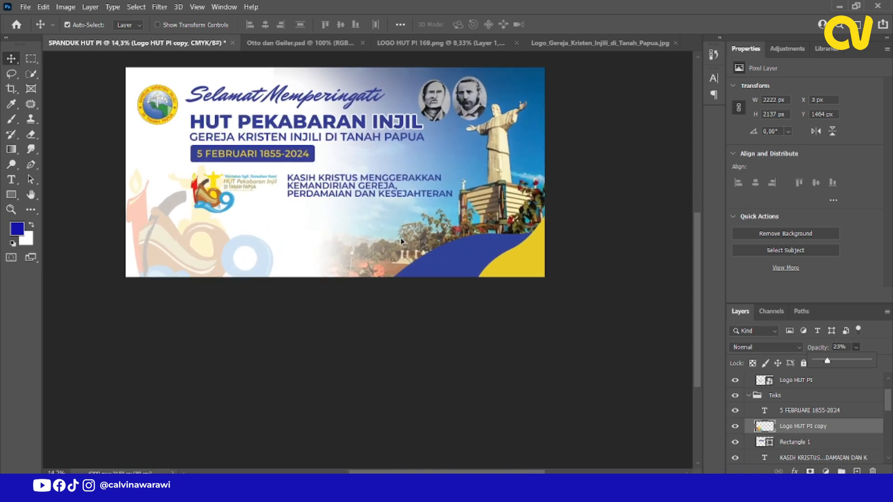
Add a white Stroke layer style to the KASIH KRISTUS MENGGERAKKAN theme text layer.
scroll(401, 239, up, 2)
scroll(393, 219, up, 1)
scroll(392, 201, up, 4)
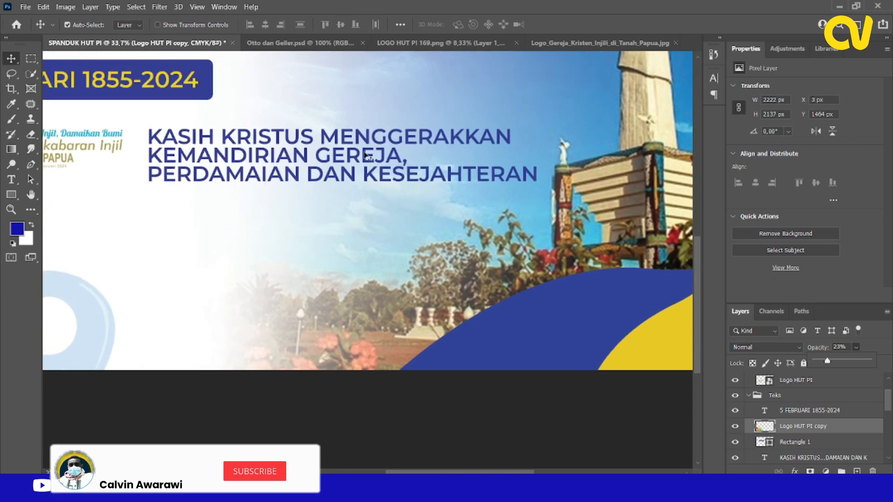
right_click(366, 151)
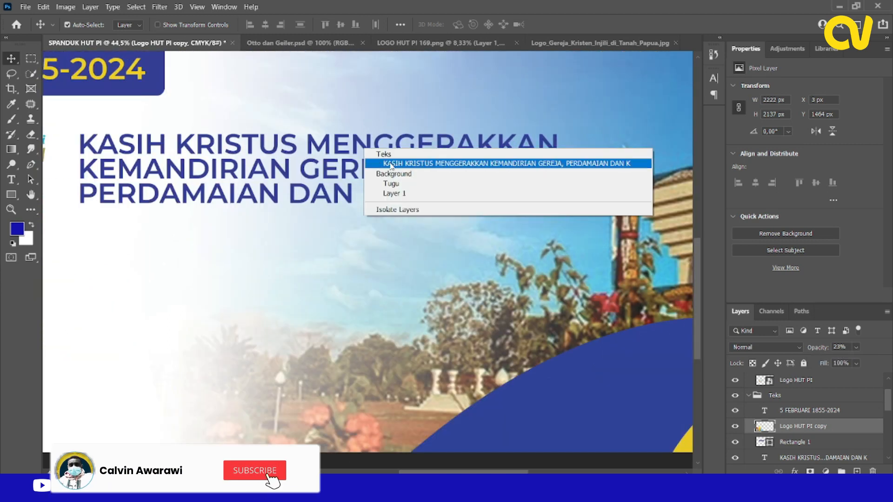
click(393, 163)
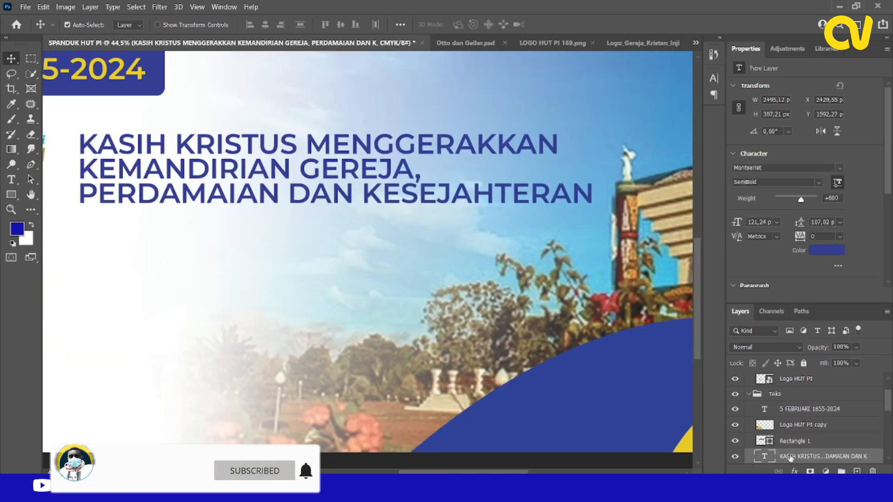
right_click(790, 457)
click(653, 21)
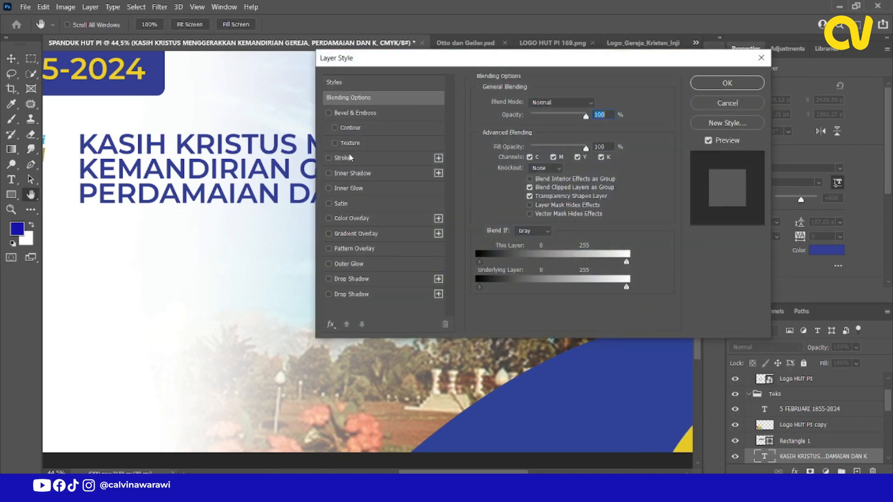
click(354, 158)
drag(394, 65, 605, 225)
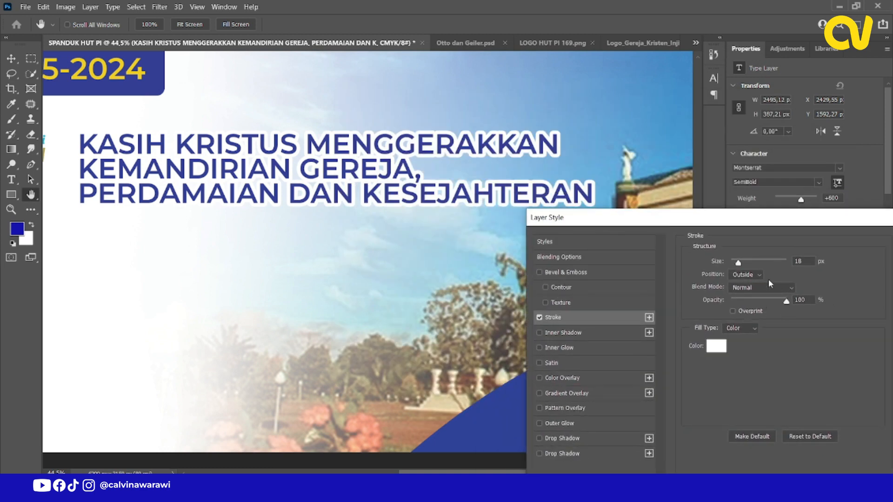
Reduce the theme text's Outside stroke to about 8 px and apply the layer style.
drag(739, 264, 734, 263)
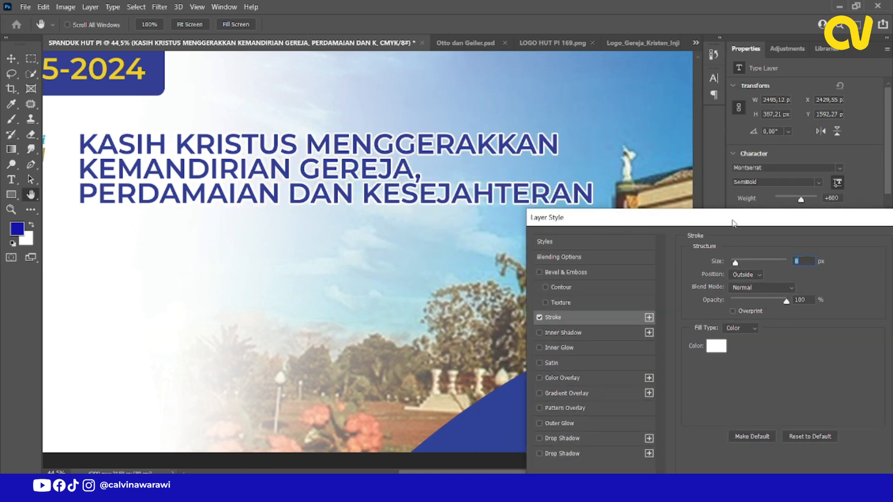
drag(734, 220, 460, 162)
key(Return)
Review the complete banner layout with the whole canvas fitted on screen.
scroll(442, 161, down, 10)
scroll(205, 251, up, 2)
scroll(251, 280, down, 5)
scroll(225, 204, up, 3)
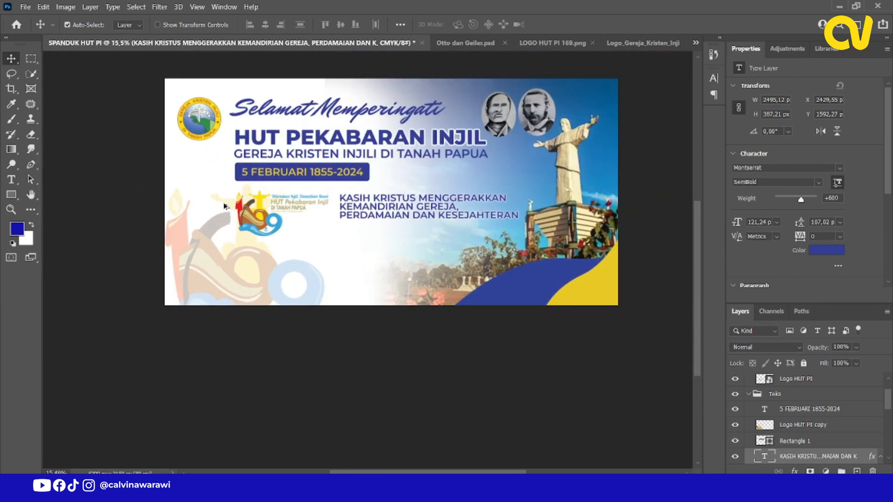
scroll(226, 206, down, 2)
scroll(361, 211, up, 2)
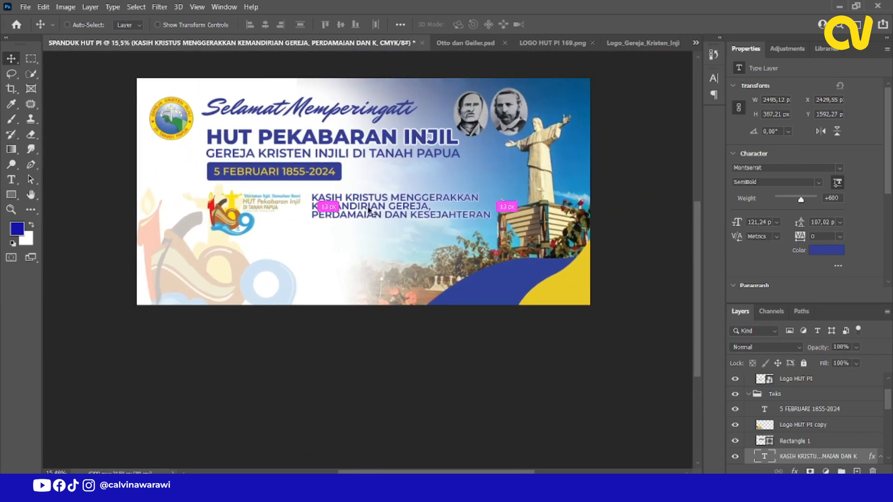
key(ctrl+o)
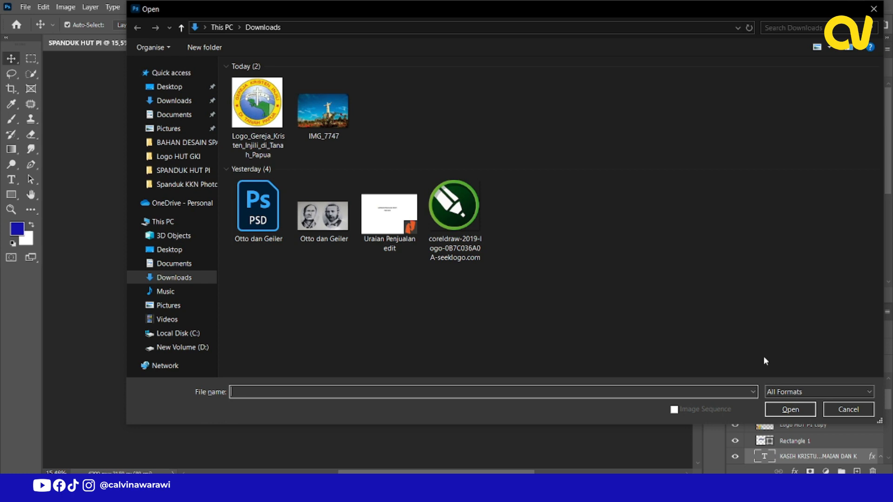
click(867, 409)
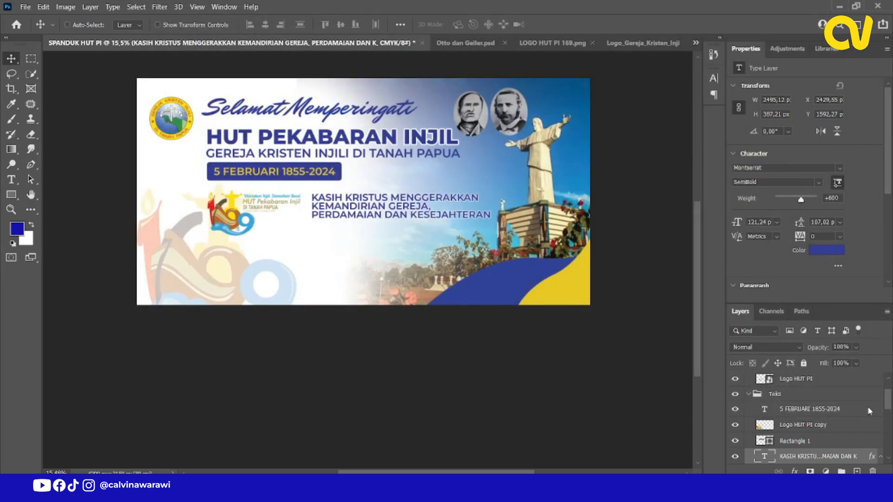
key(ctrl+0)
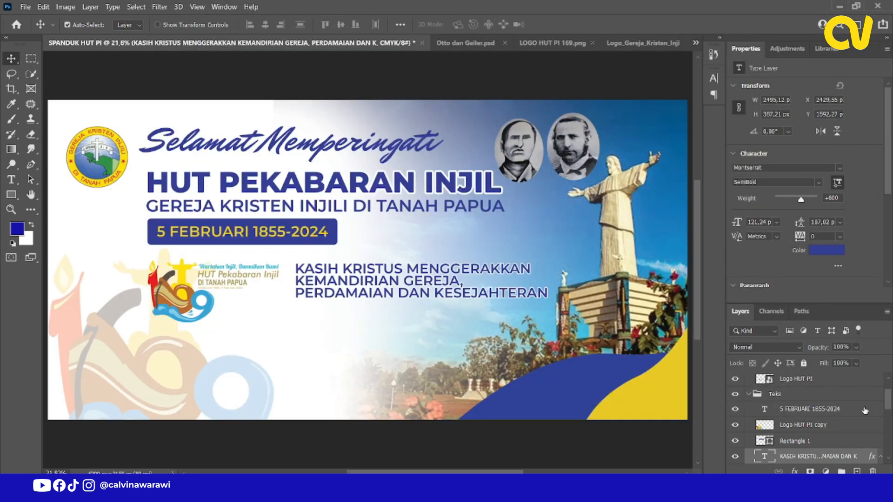